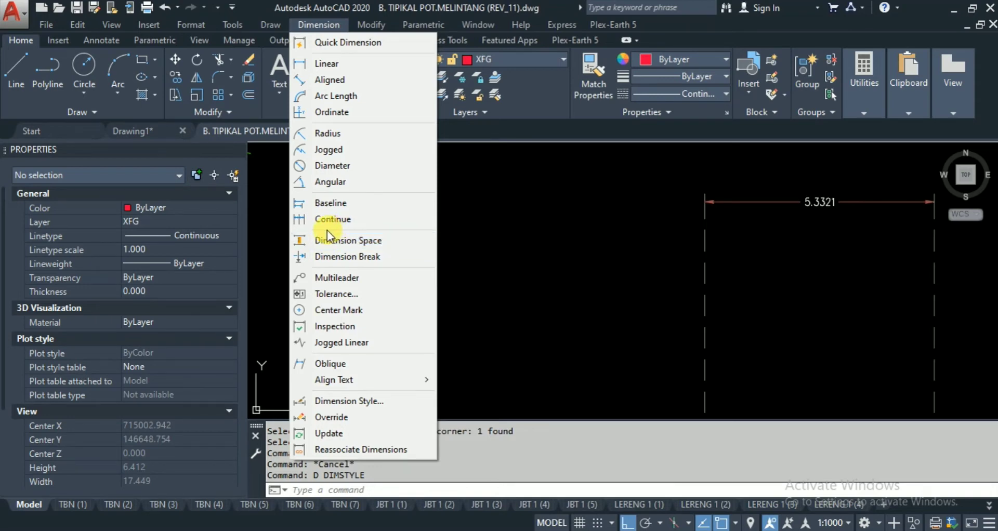
key(Escape)
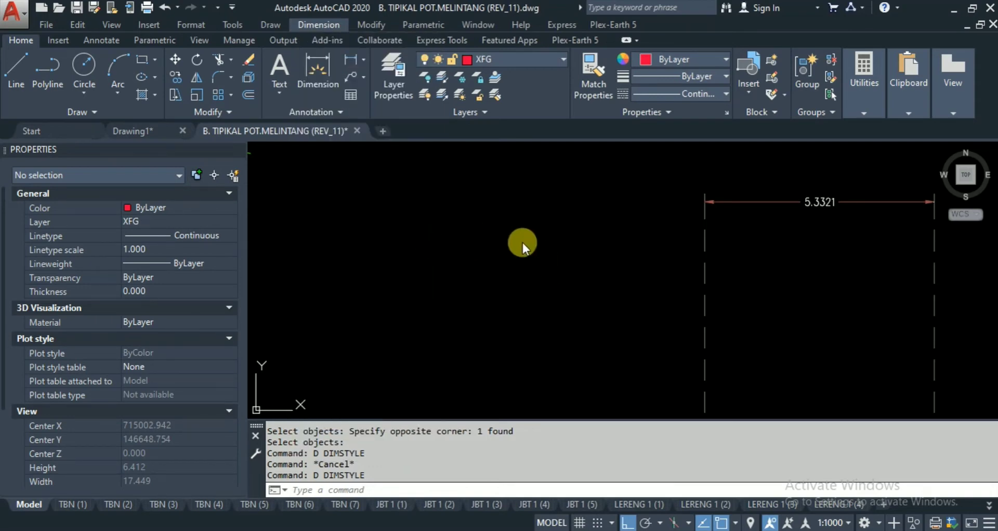
click(531, 244)
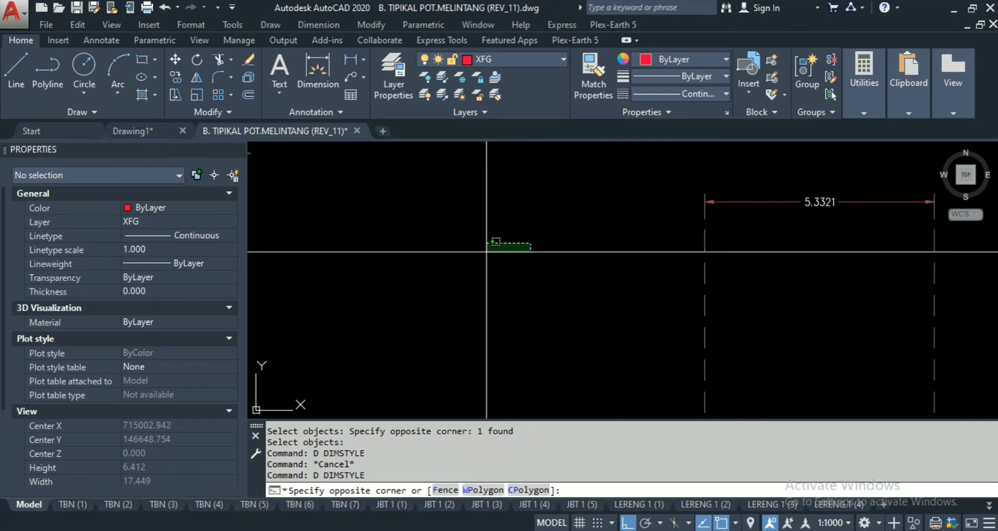
click(453, 230)
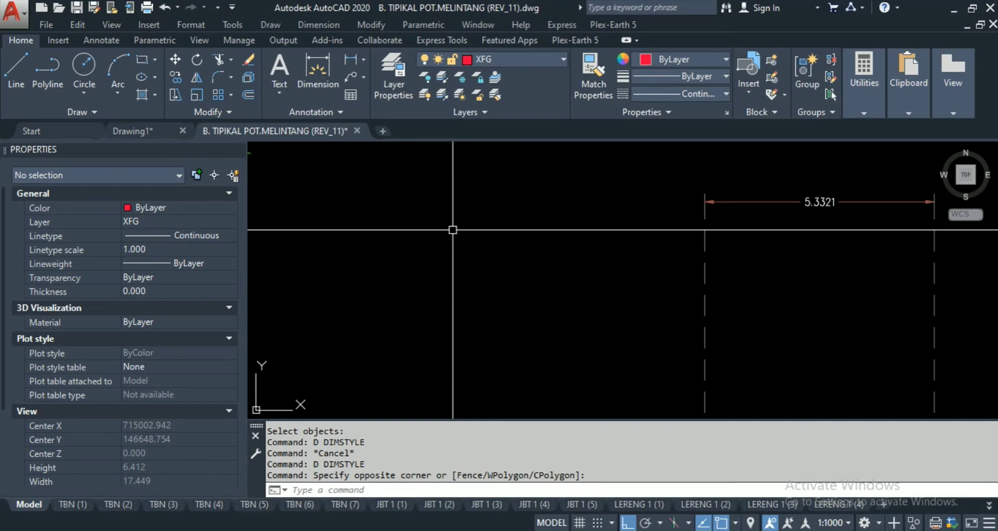
Step: Create a new dimension style named skala1.100, based on Standard and used for all dimensions
text(d)
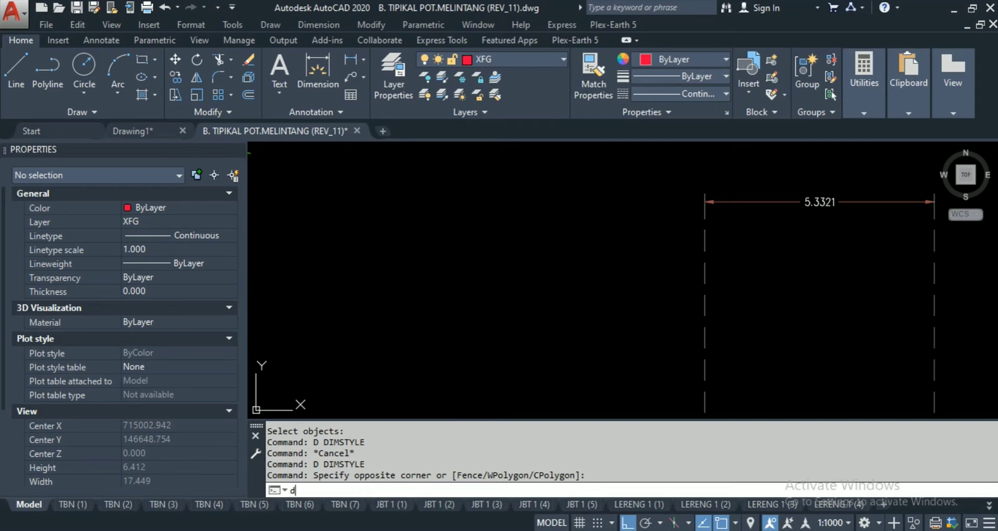
key(Return)
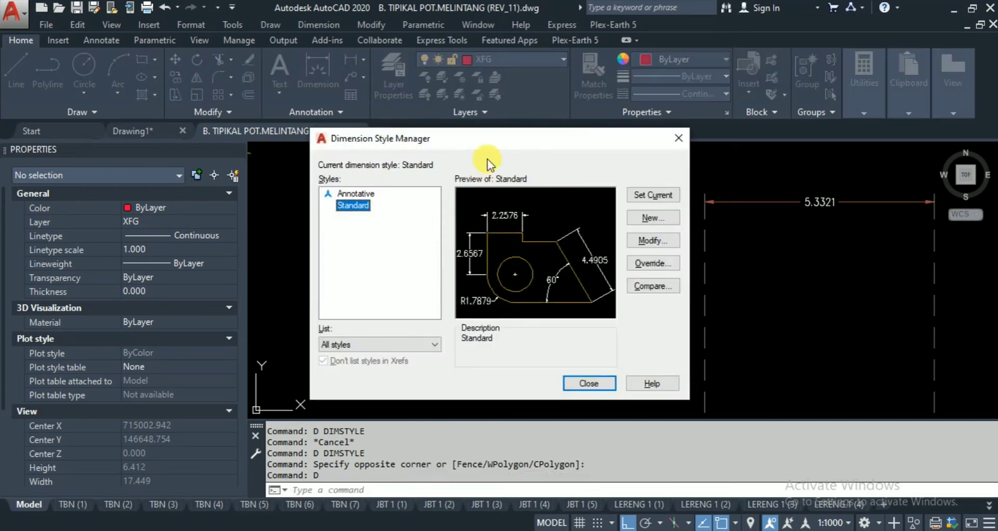
drag(492, 148, 250, 114)
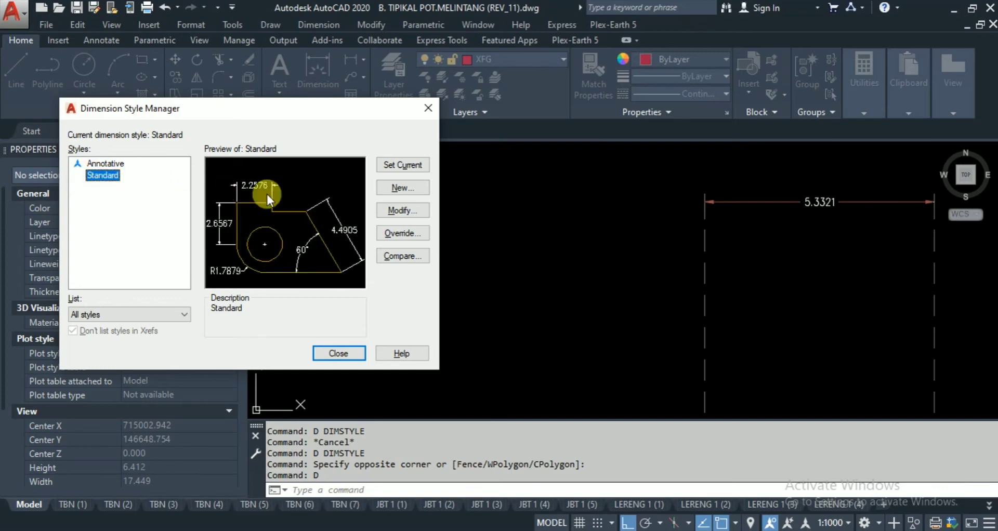
click(403, 188)
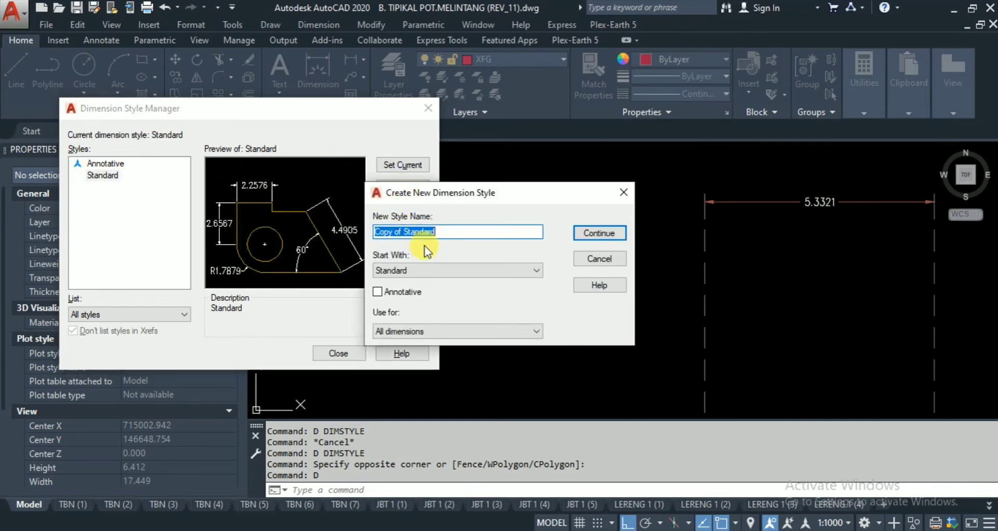
text(ska)
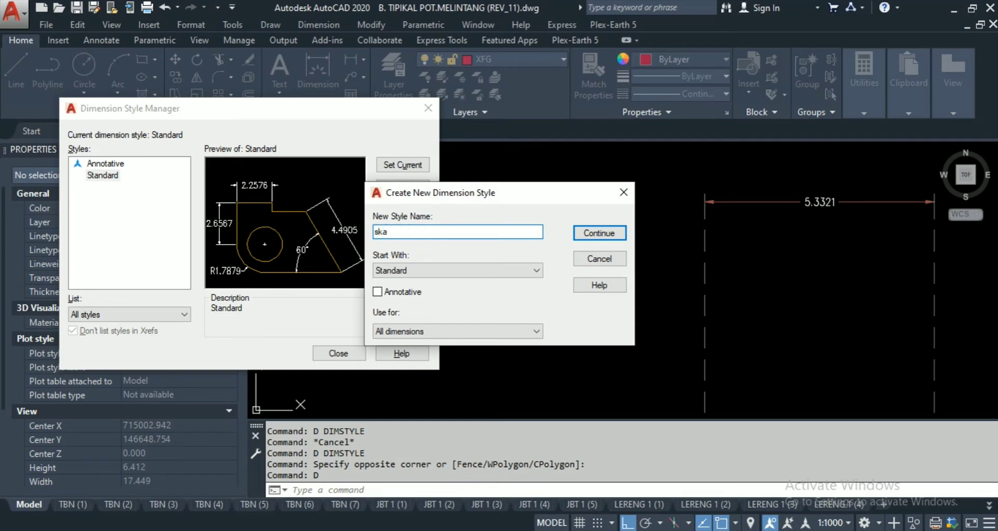
key(BackSpace)
key(BackSpace)
key(BackSpace)
text(skala1.100)
click(585, 233)
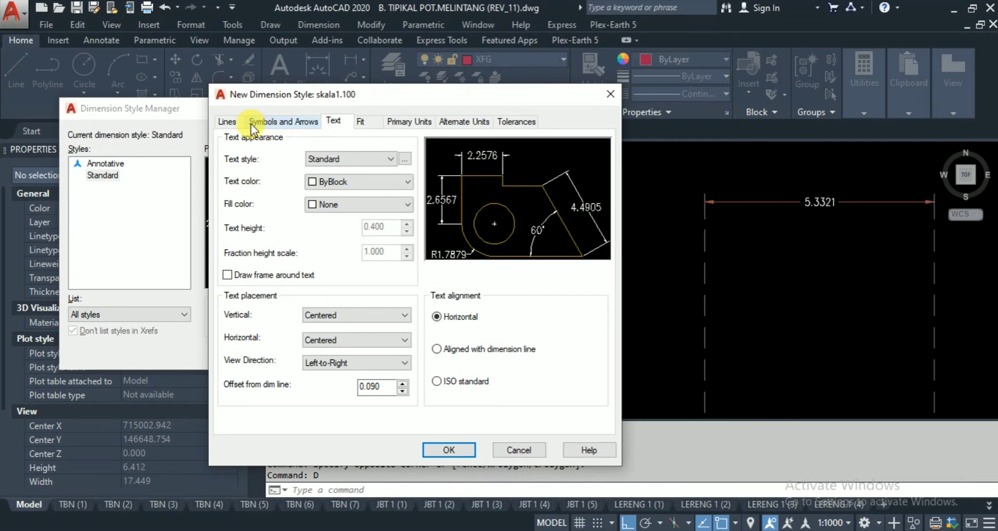
Step: Set the dimension lines of the new style to color 15 with the CONTINOUS linetype
click(227, 122)
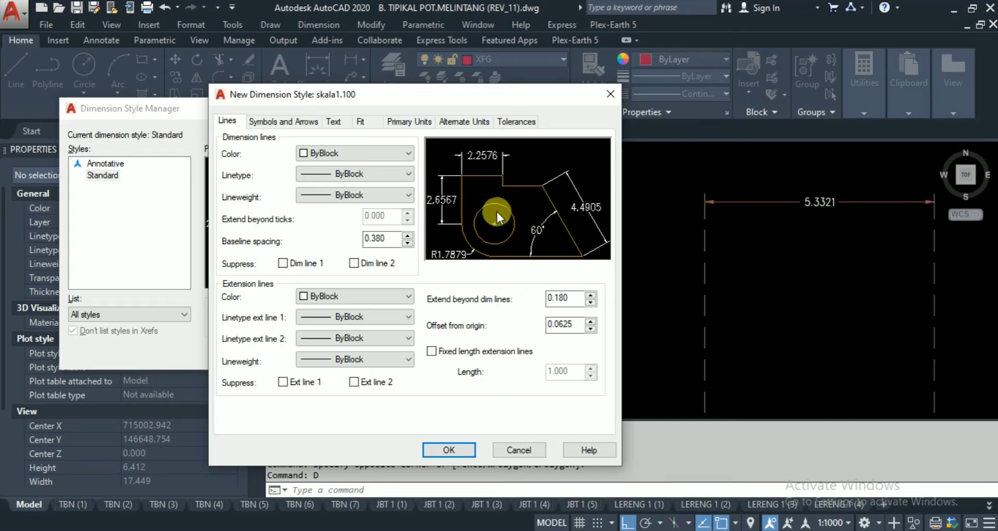
click(325, 156)
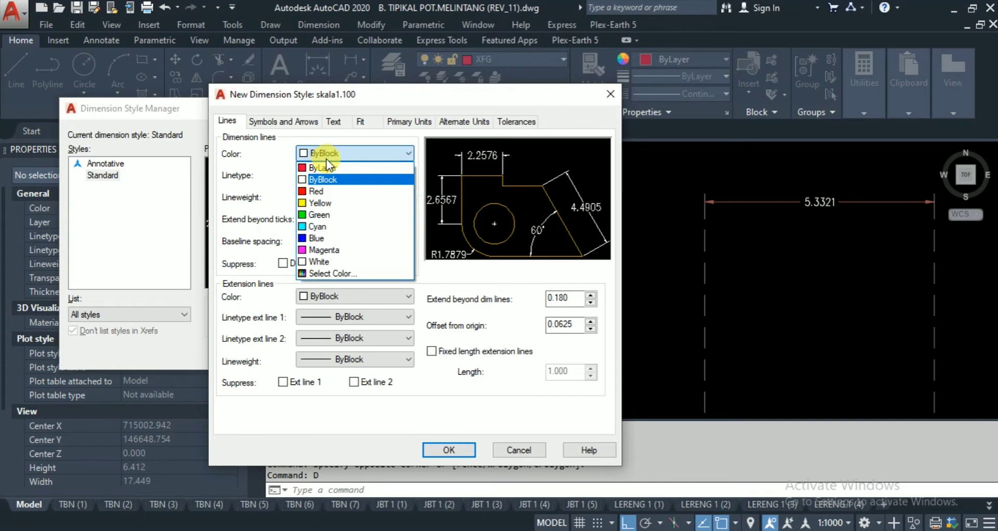
click(348, 274)
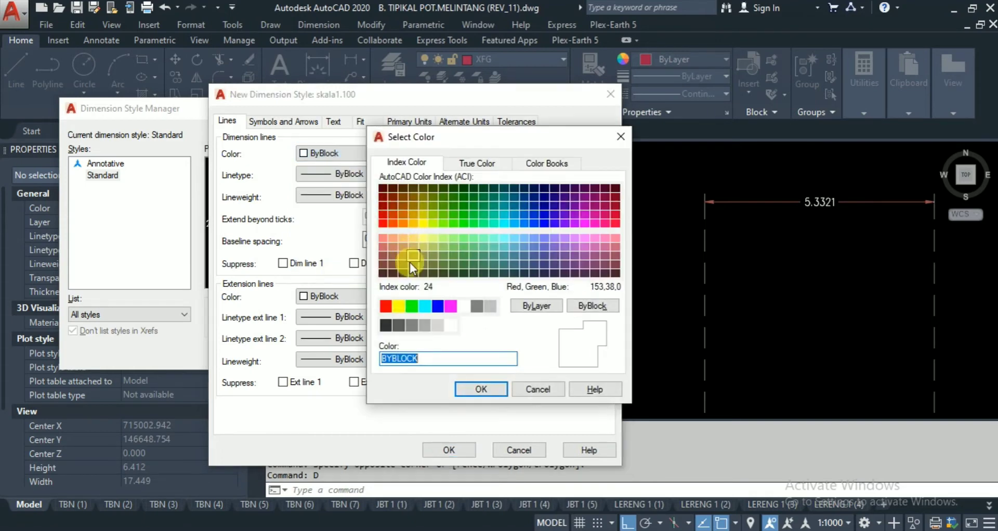
text(15)
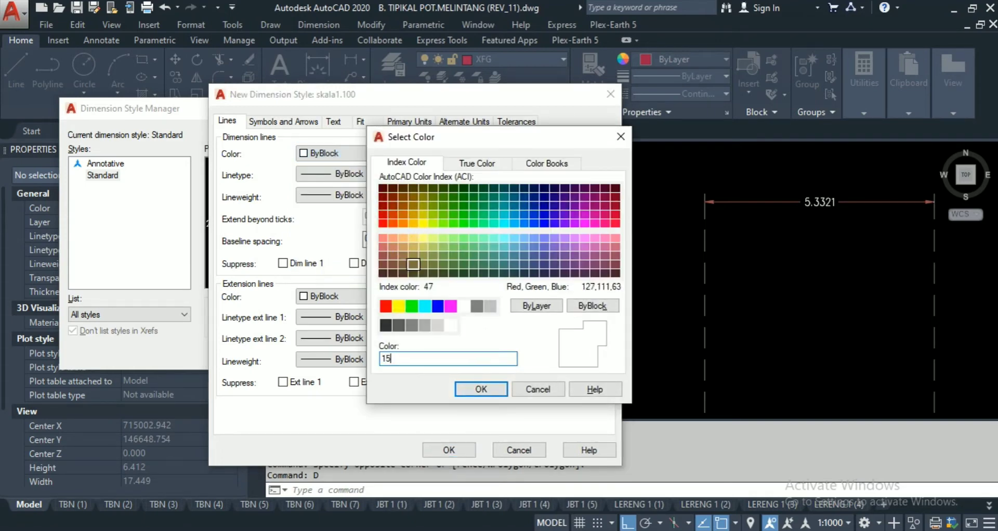
key(Return)
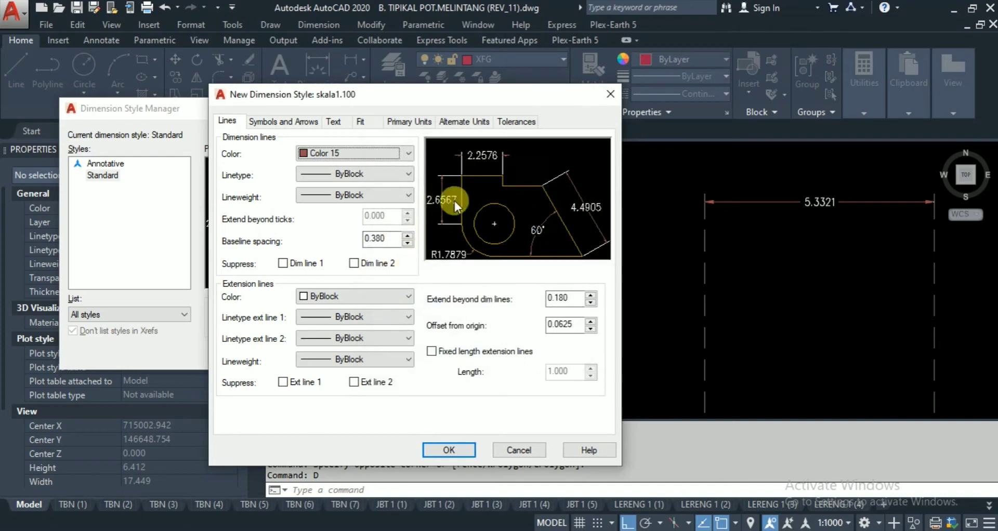
click(360, 173)
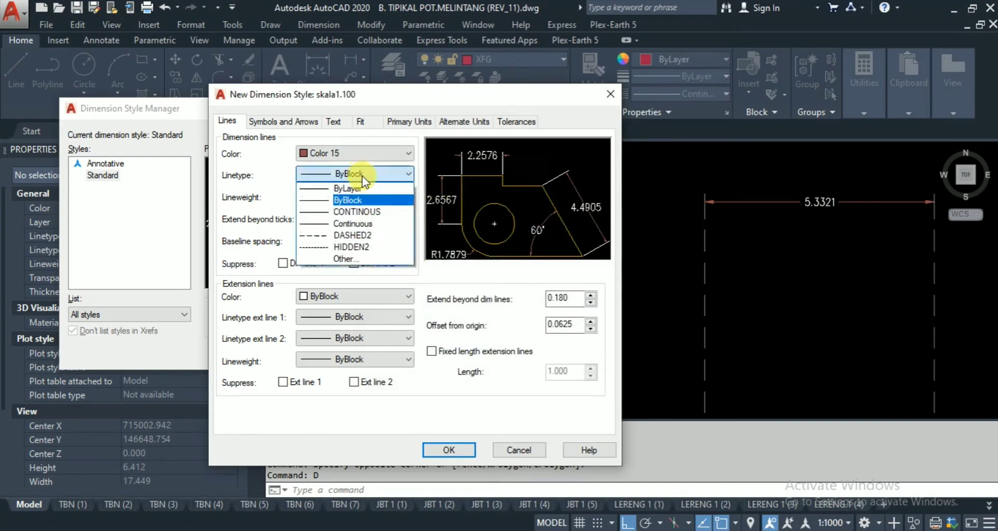
click(373, 211)
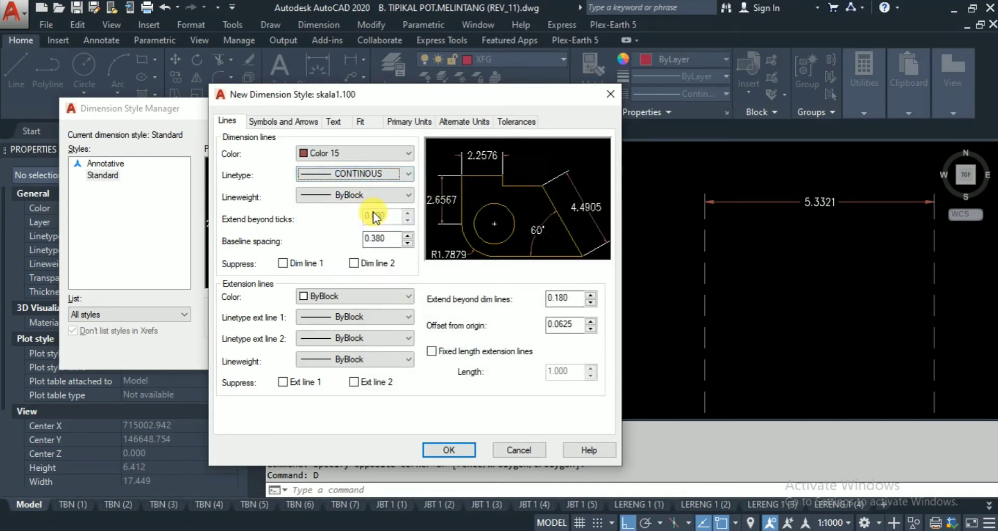
Step: Set the extension line color of the skala1.100 style to color 8
click(328, 294)
click(333, 418)
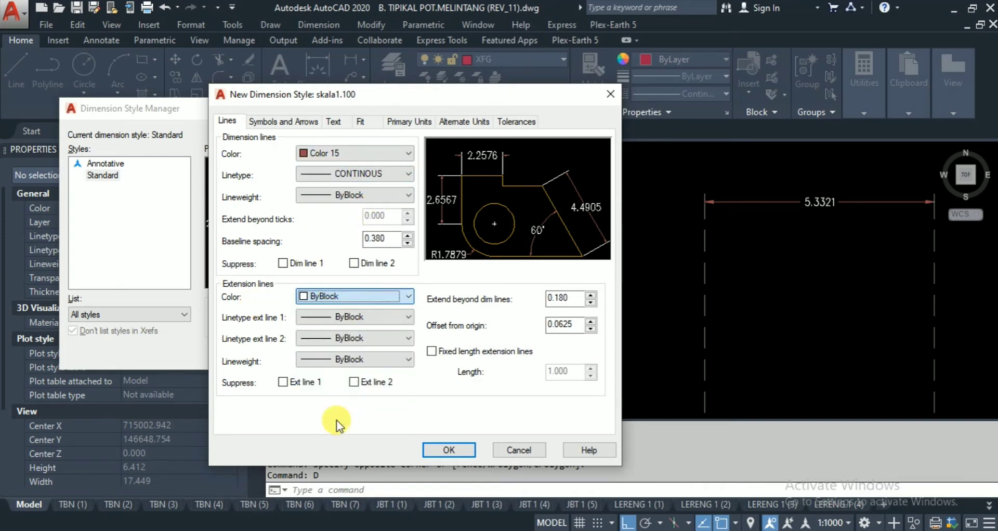
text(8)
key(Return)
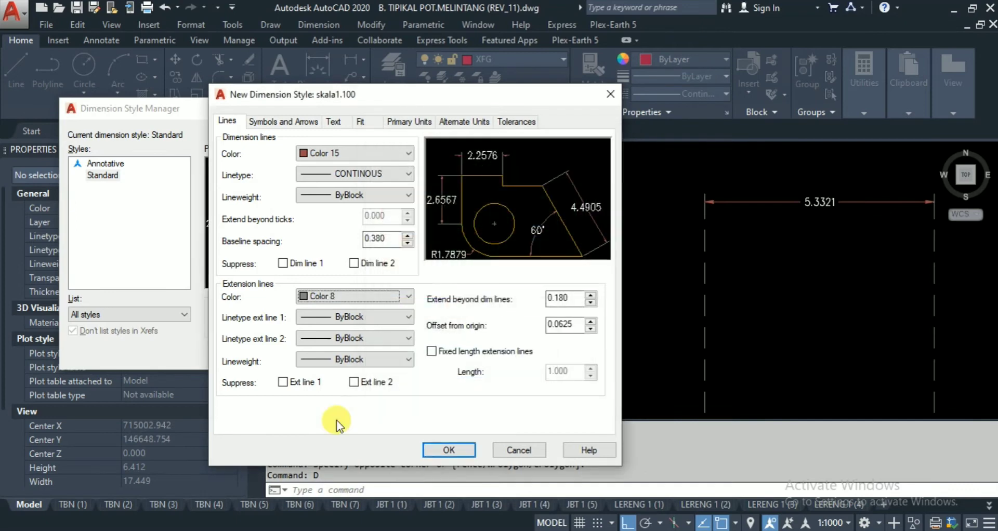
Step: Set both extension line linetypes to HIDDEN2 and their extension beyond the dimension lines to 0.2
click(361, 318)
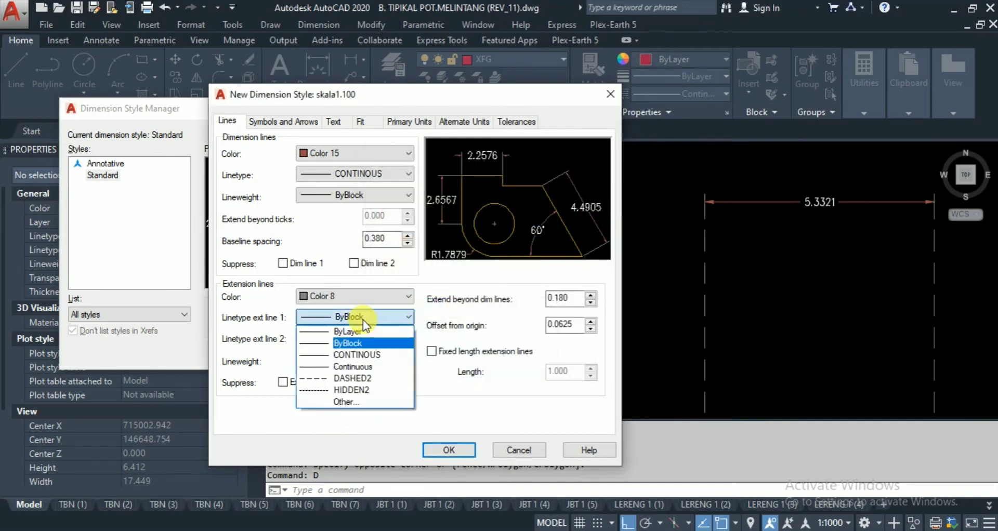
click(368, 390)
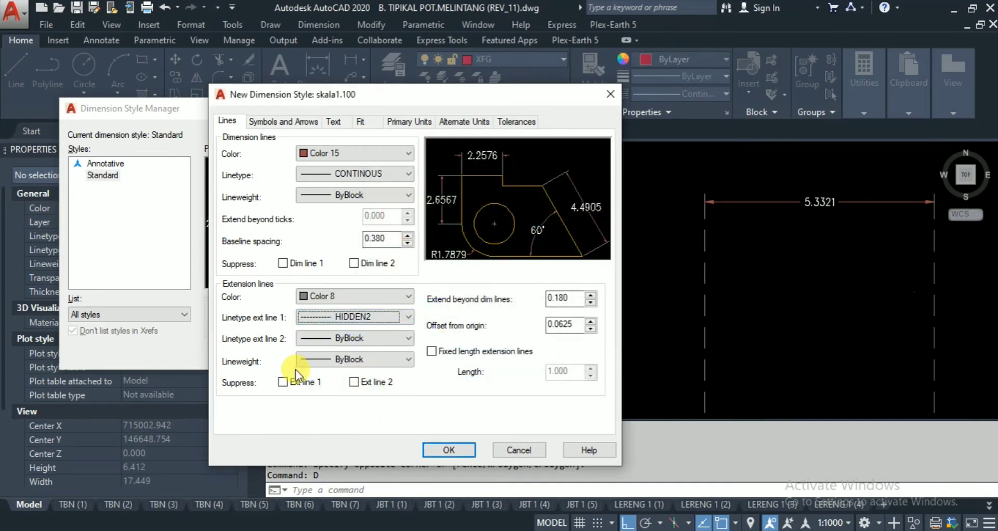
click(355, 339)
click(353, 411)
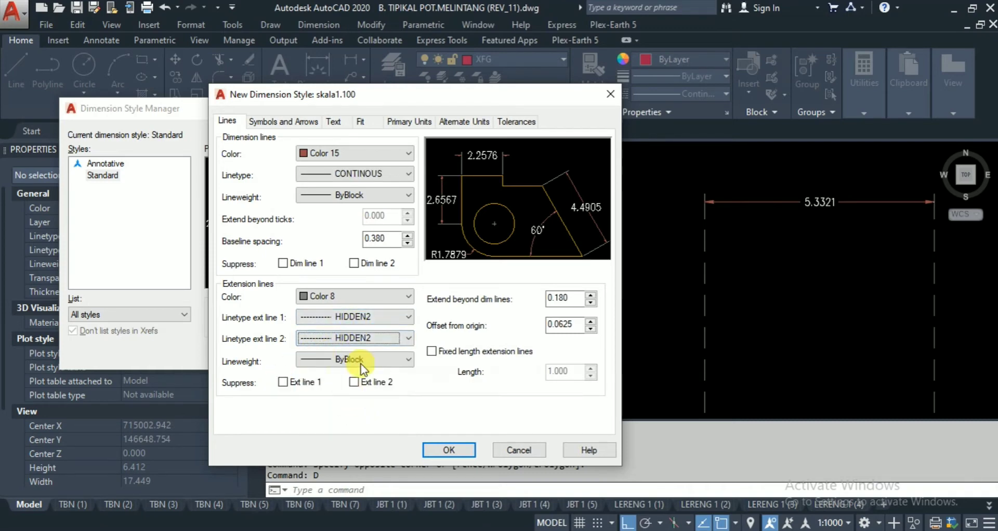
double_click(561, 297)
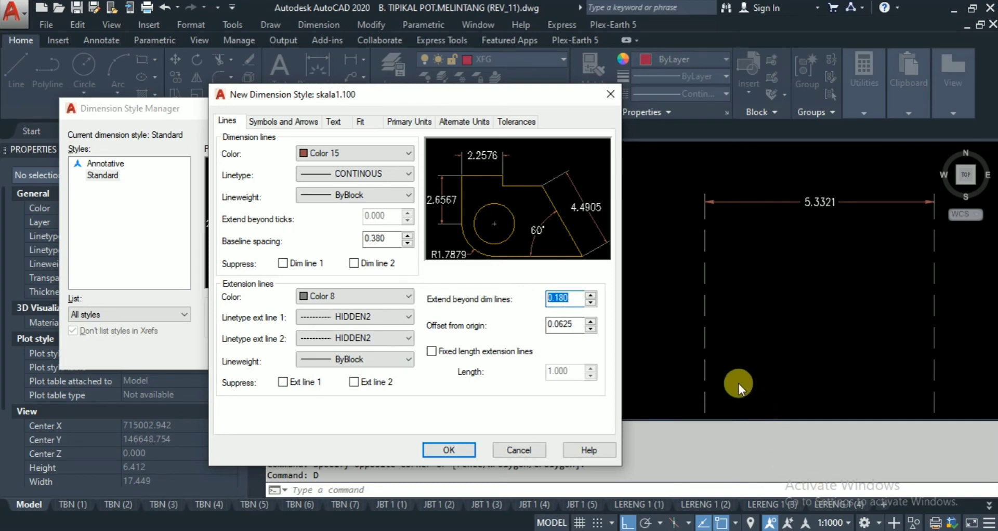
text(0.2)
Step: Keep Closed filled as the first arrowhead and set both the arrow size and the center mark size to 0.2
click(282, 122)
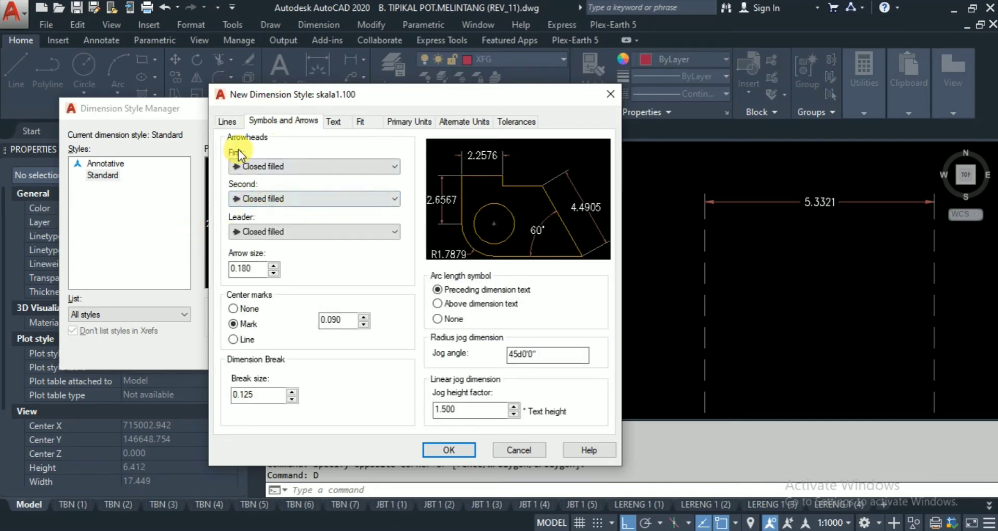
click(257, 165)
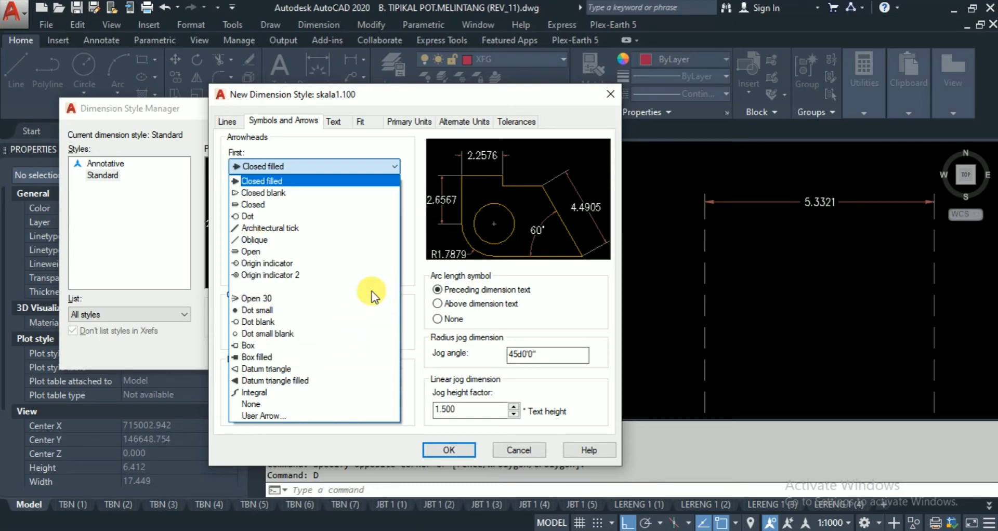
click(282, 179)
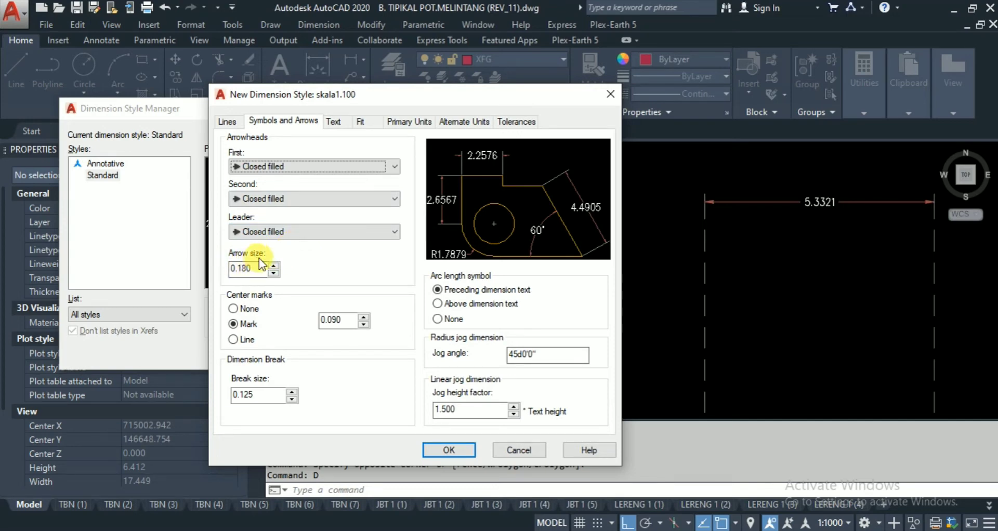
drag(261, 269, 217, 273)
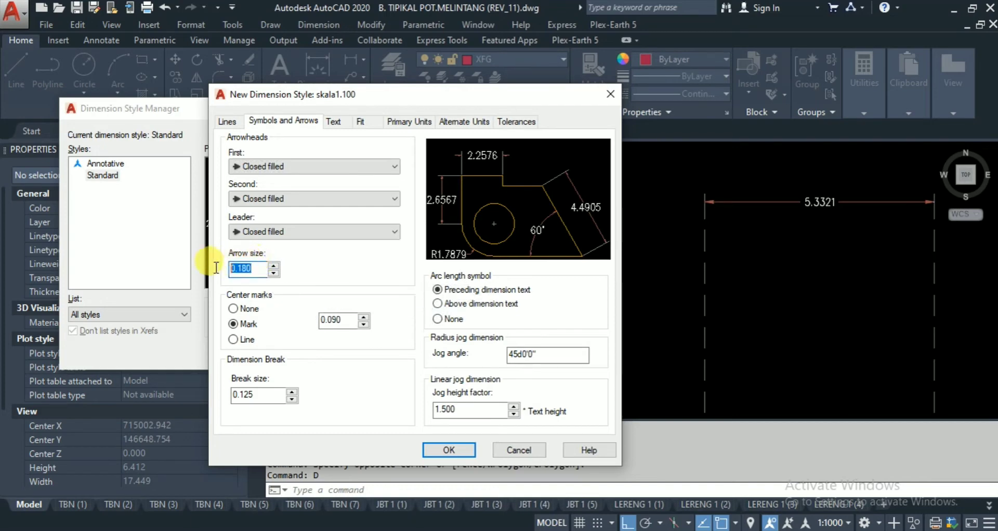
text(0.2)
drag(344, 319, 292, 325)
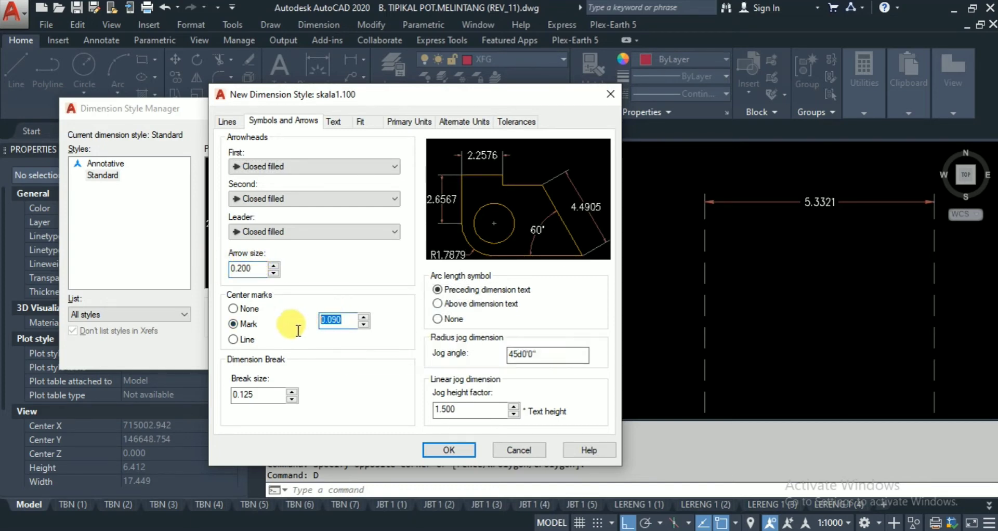
text(0.2)
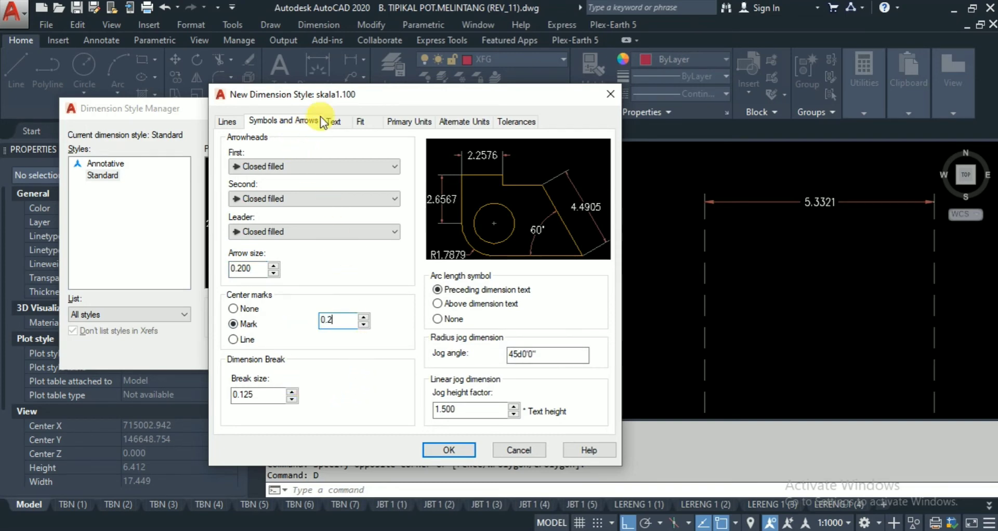
Step: From the dimension style's text settings, create a new text style with the default name style1
click(337, 119)
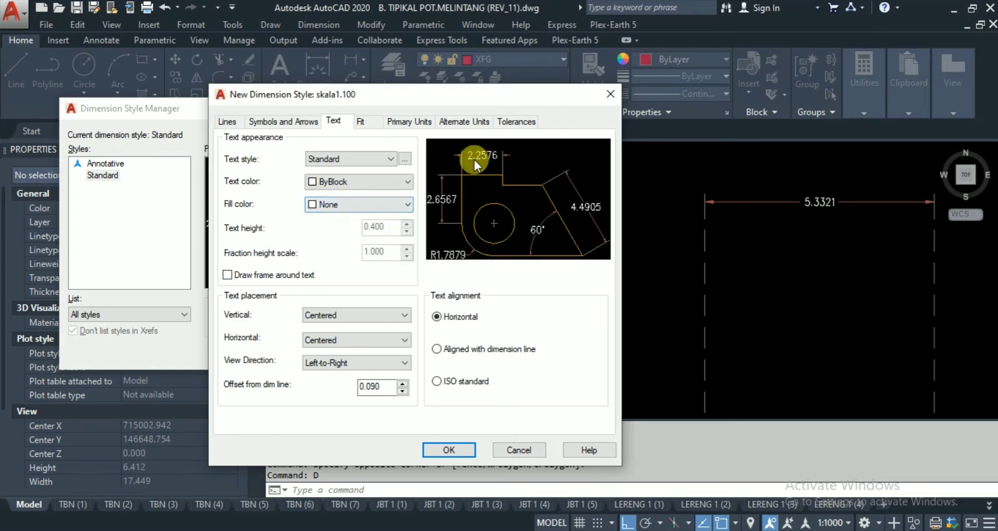
click(406, 163)
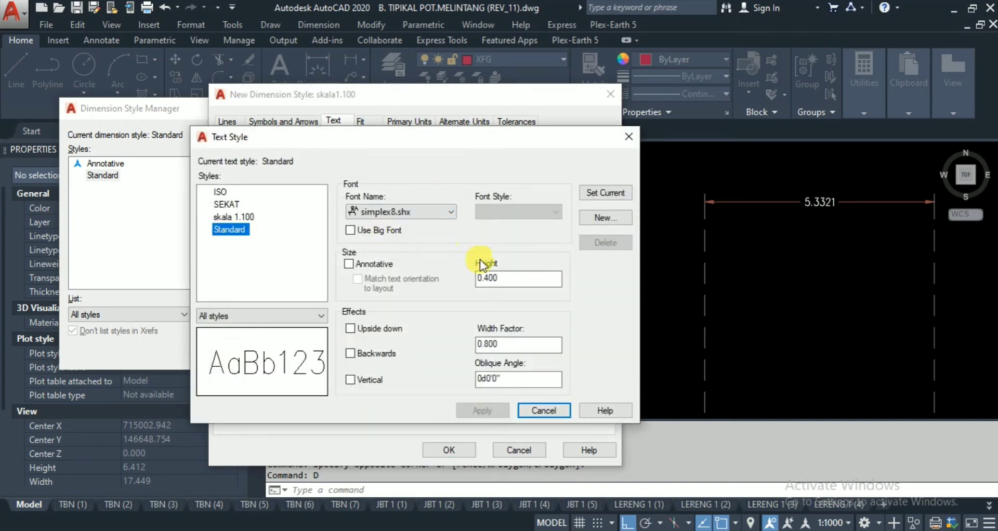
click(613, 217)
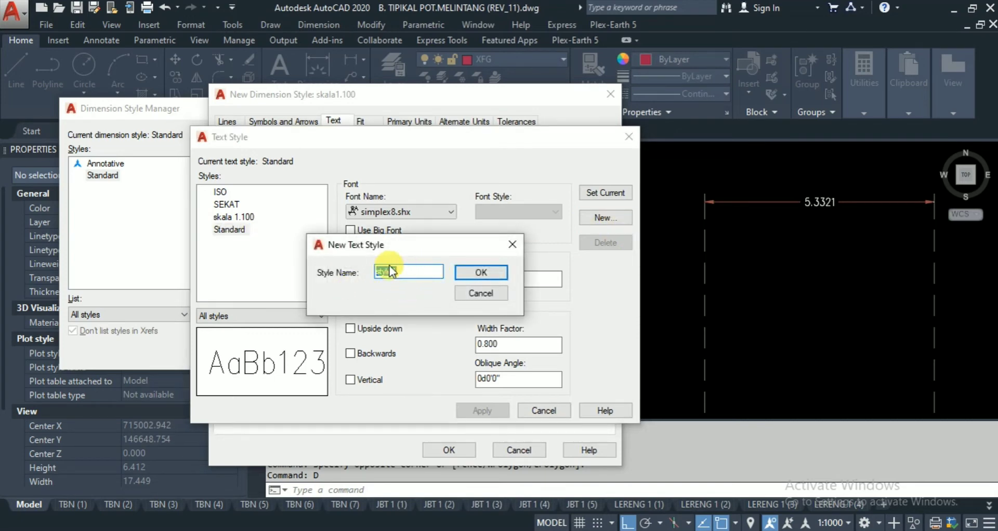
click(481, 274)
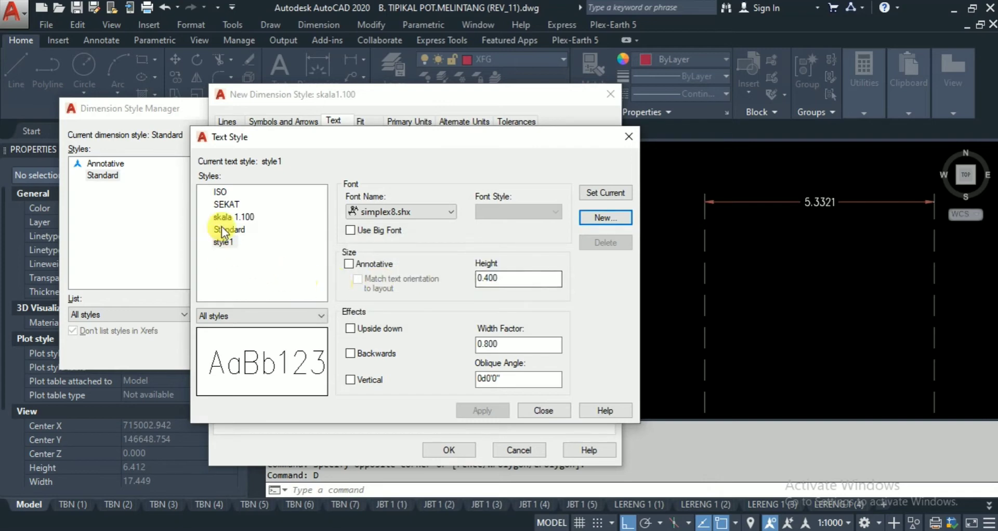
Step: Set the font of text style style1 to simplex.shx
click(418, 213)
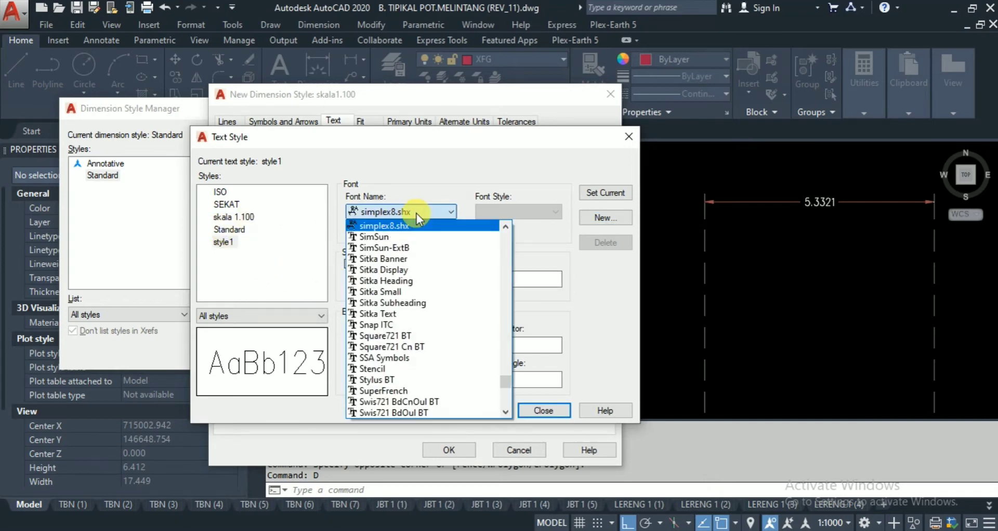
click(416, 213)
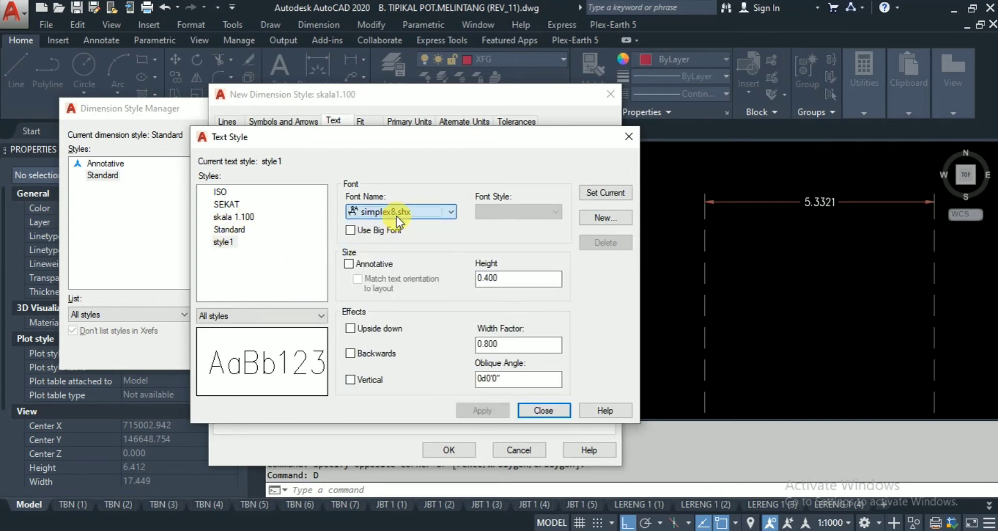
click(437, 213)
scroll(423, 238, up, 1)
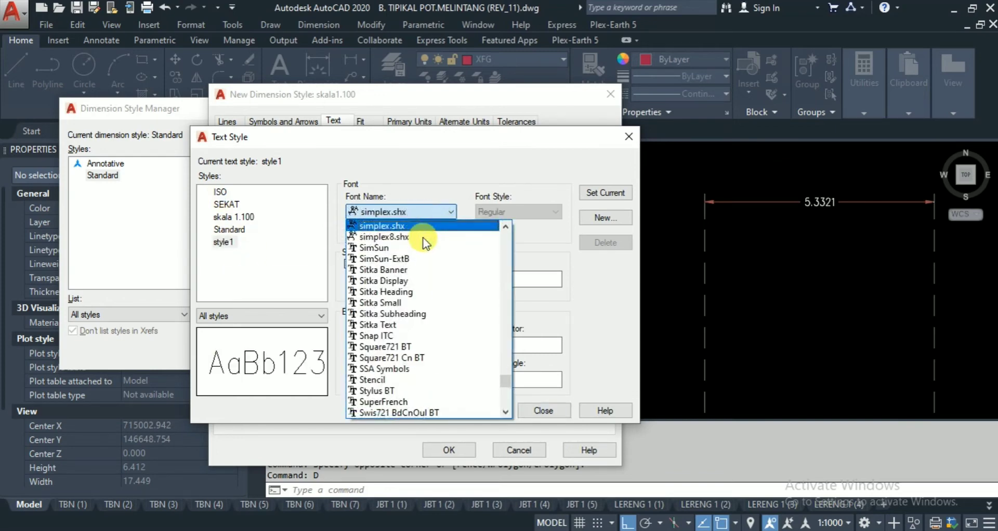
click(442, 229)
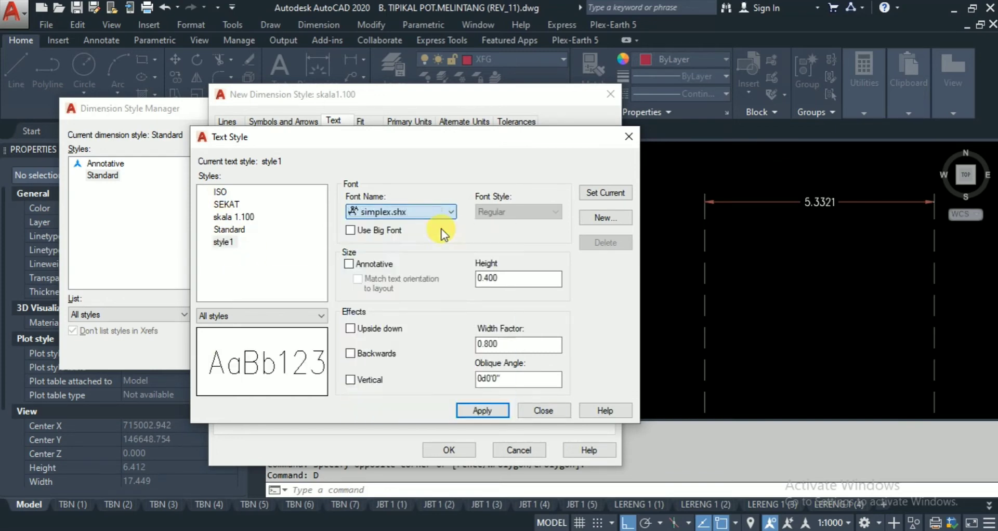
Step: Set style1's text height to 0.2 and make it the current text style, saving the changes
drag(520, 277, 417, 284)
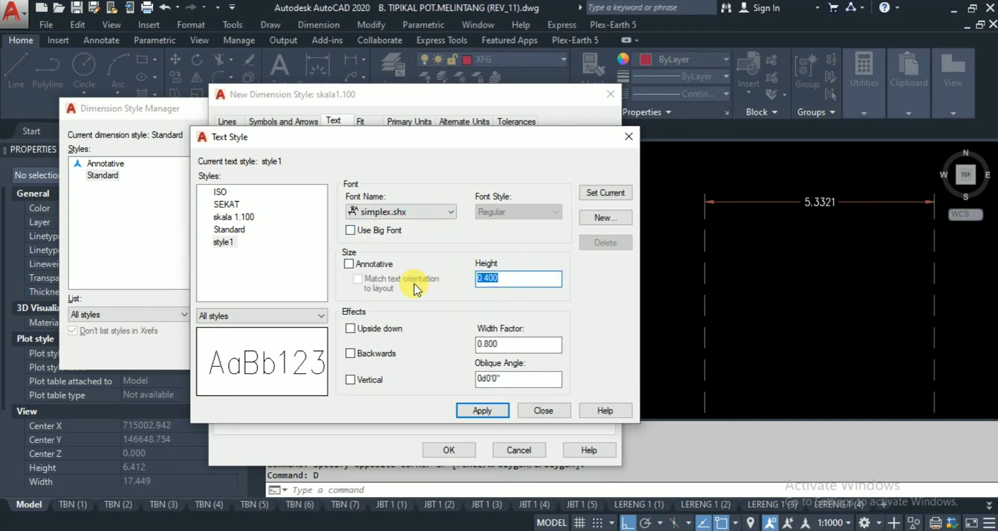
text(0.2)
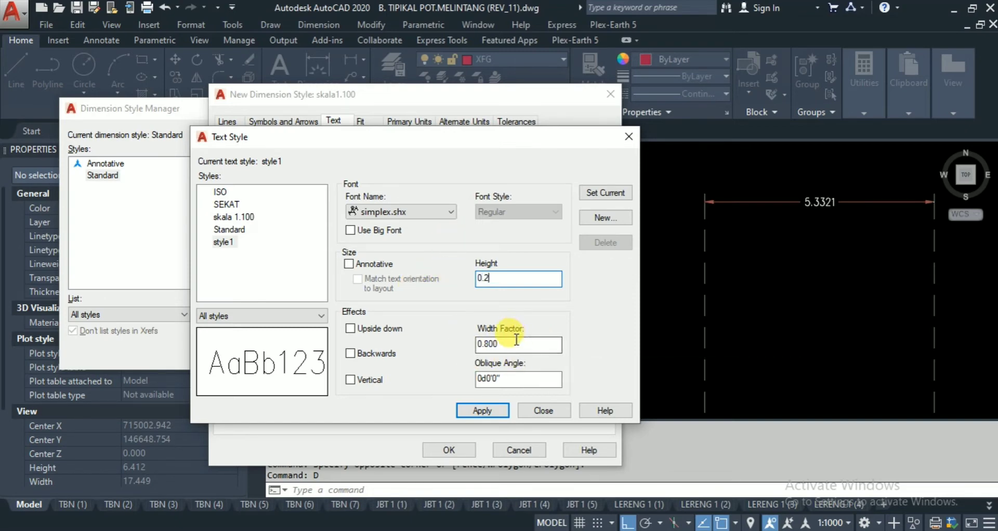
click(621, 193)
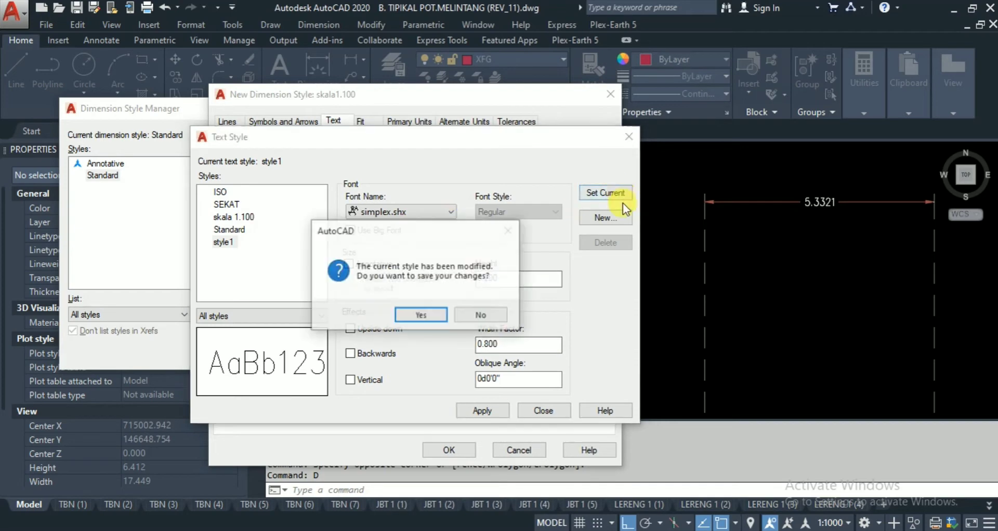
click(415, 310)
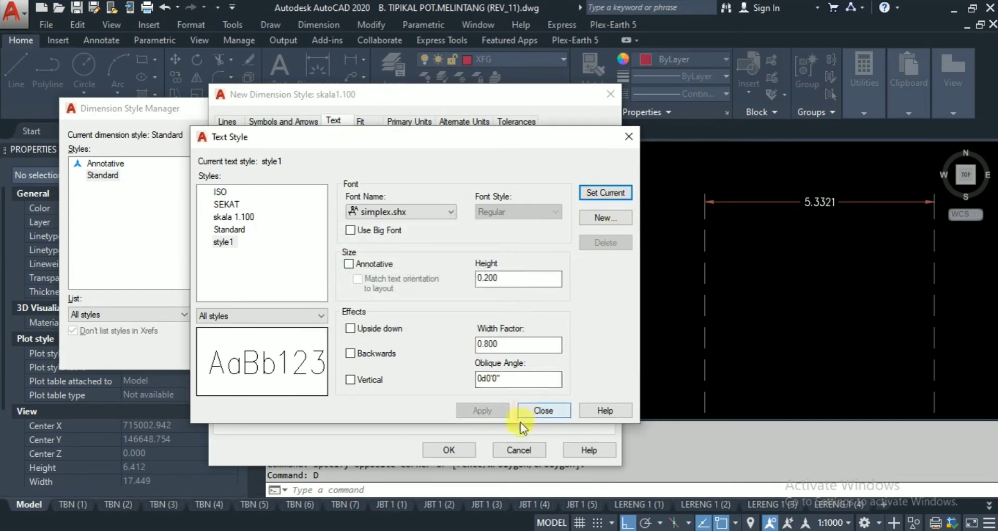
click(541, 408)
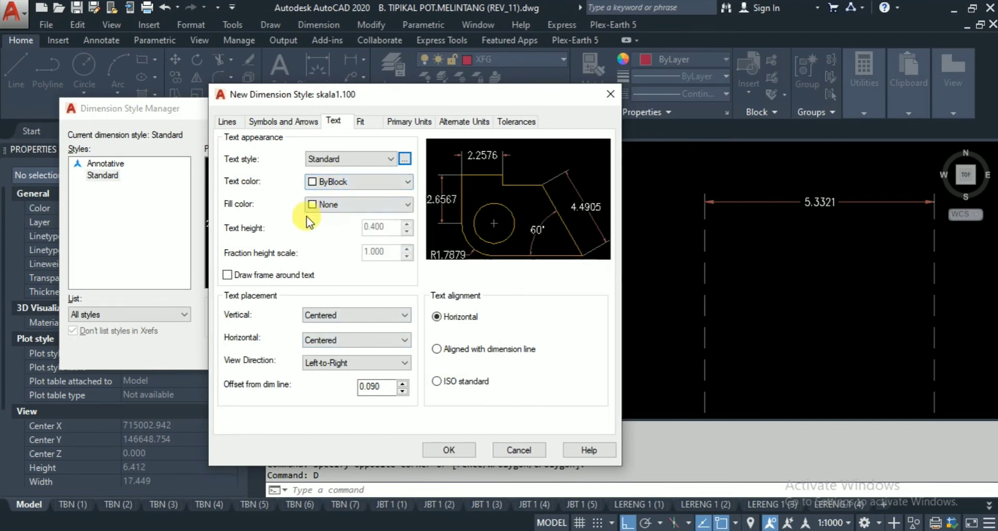
Step: Assign text style style1 to the skala1.100 dimension text and set the text color to White
click(350, 158)
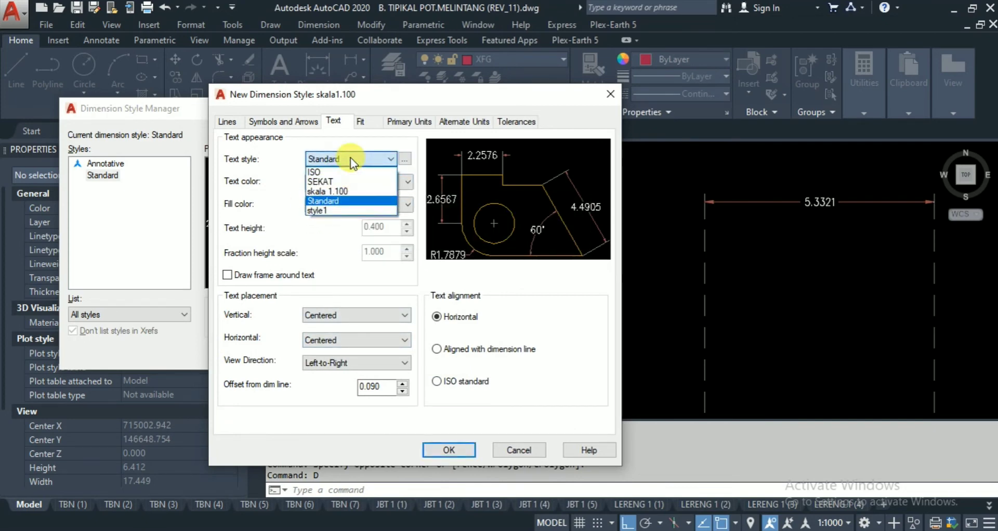
click(338, 210)
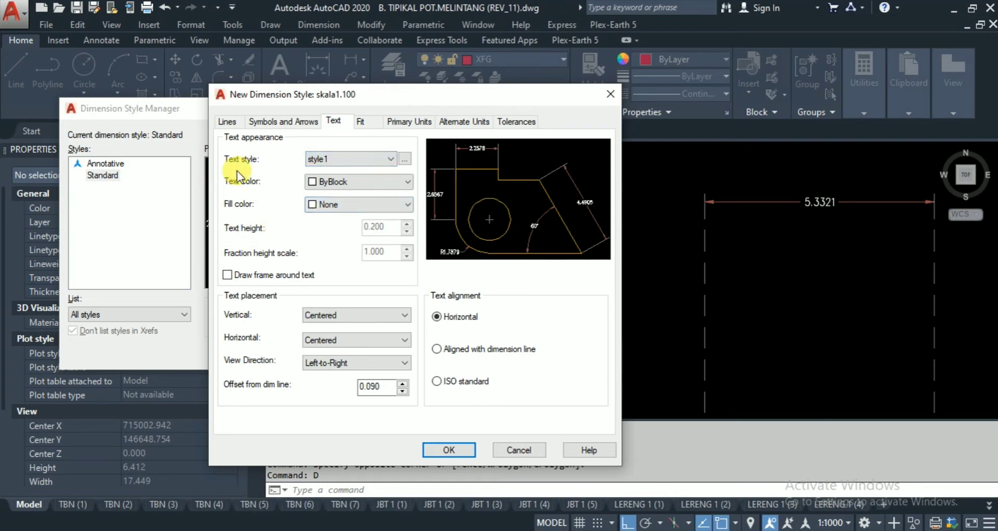
click(353, 182)
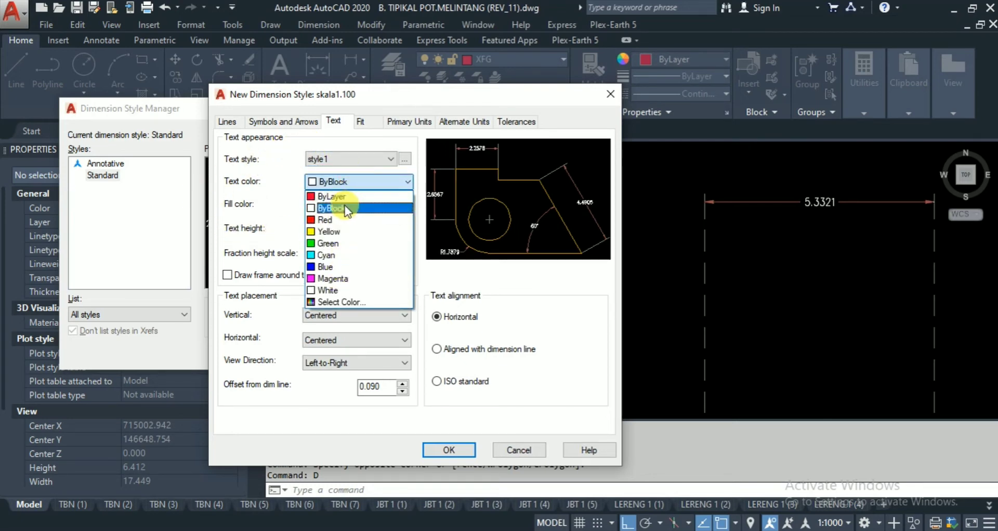
click(326, 290)
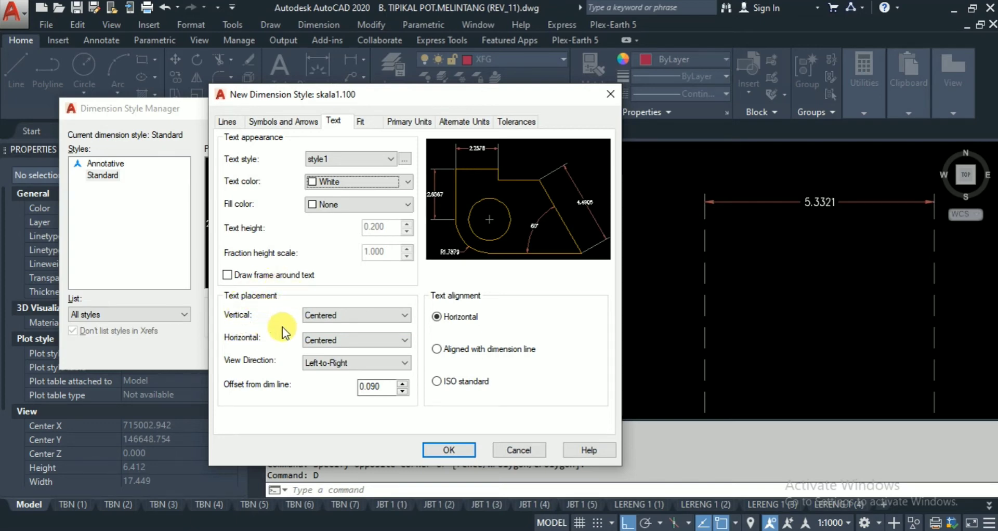
Step: Set the vertical placement of the dimension text to Above
click(309, 315)
click(341, 315)
click(342, 316)
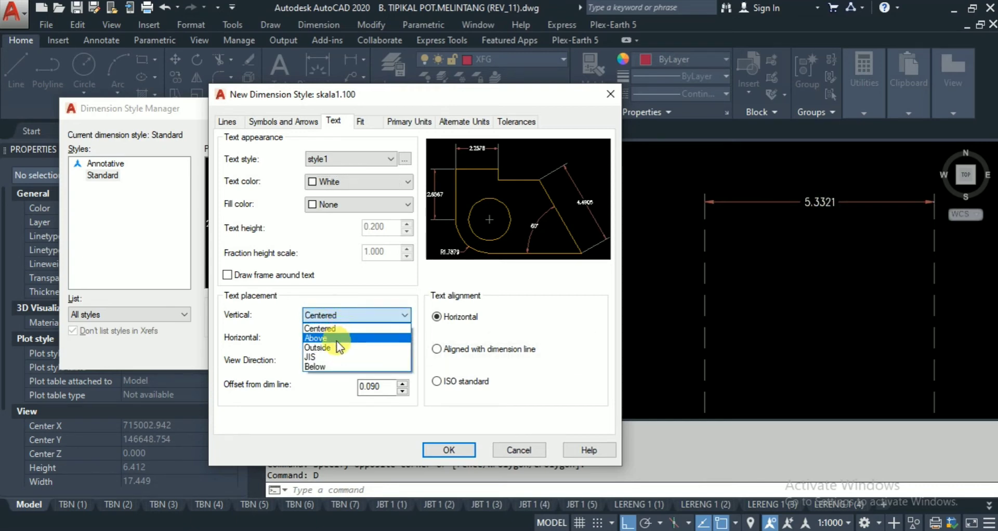
click(333, 339)
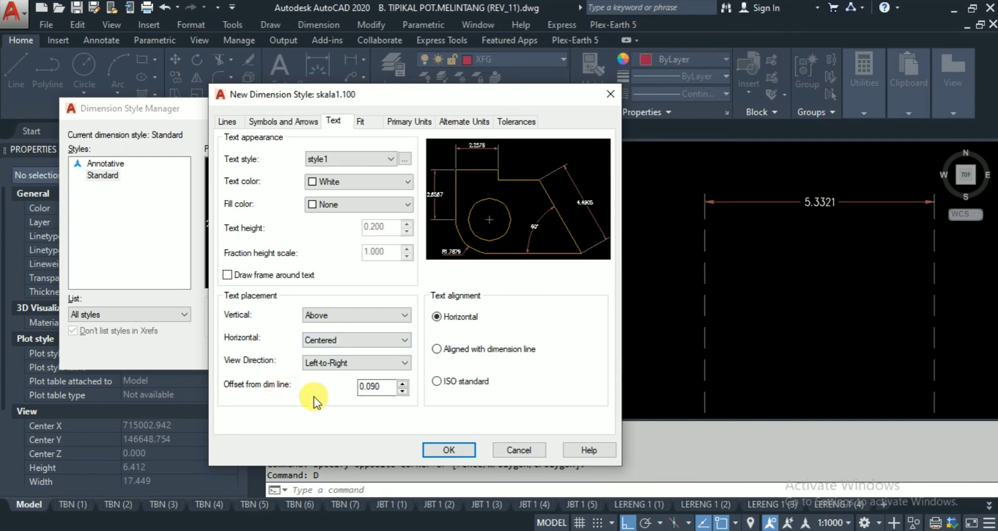
Step: Set the text offset from the dimension line to 0.1 and align the text with the dimension line
double_click(374, 386)
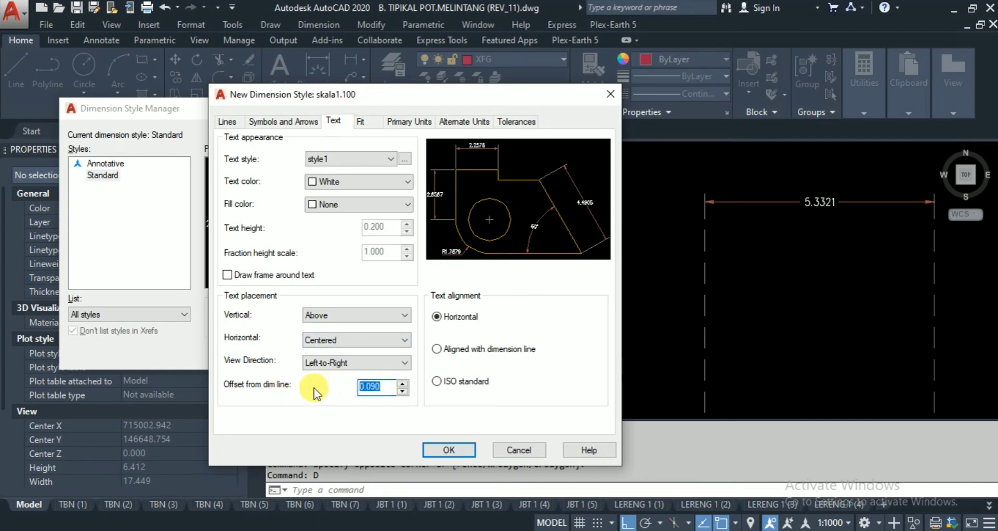
text(0.2)
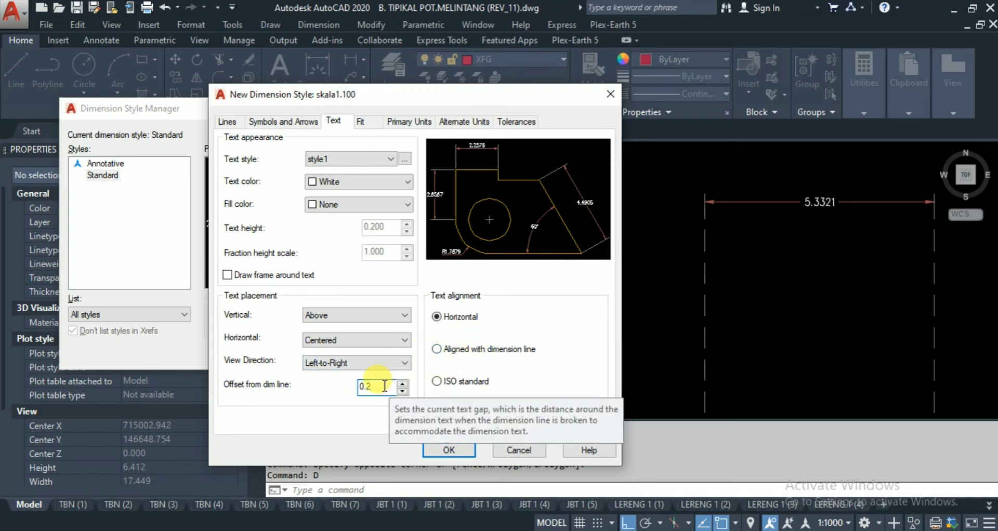
key(BackSpace)
text(1)
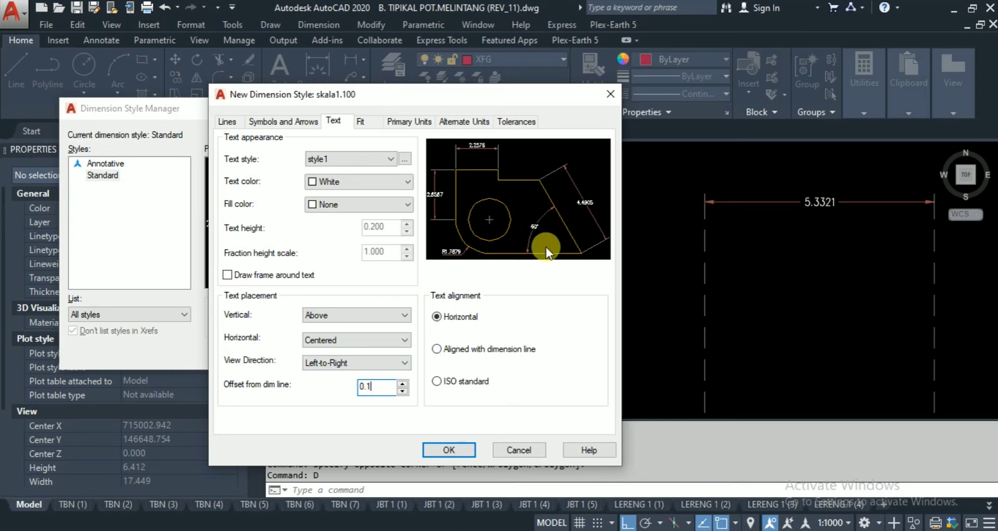
click(479, 355)
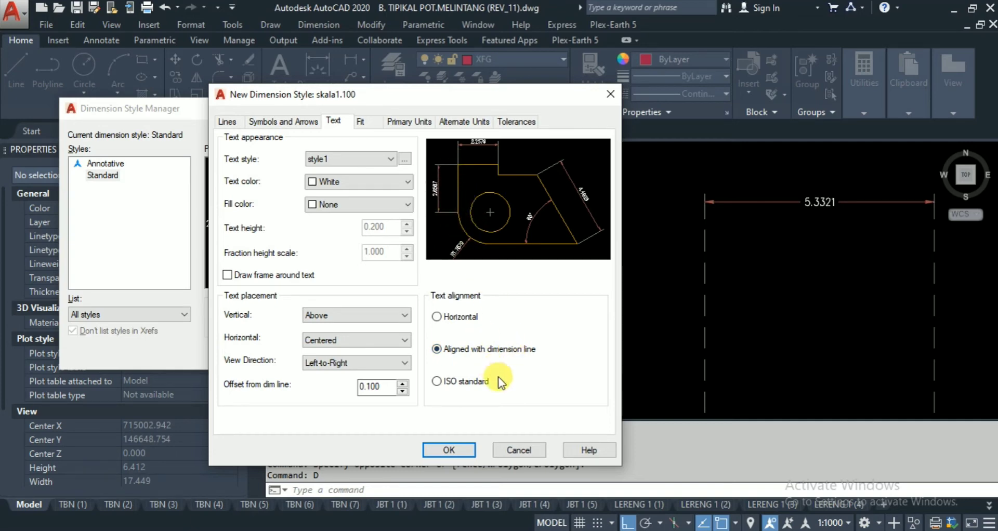
Step: Set the precision of the linear primary units to two decimal places (0.00)
click(365, 122)
click(395, 123)
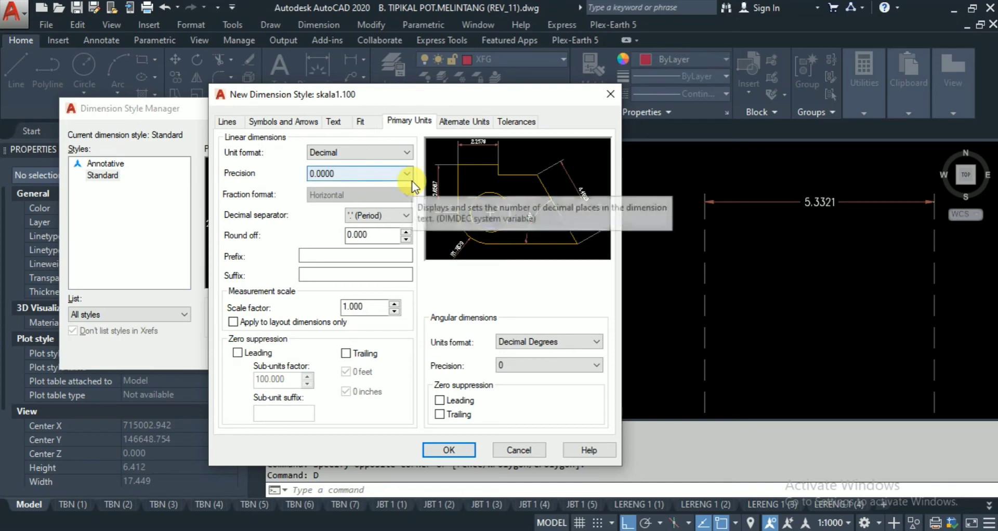
click(338, 177)
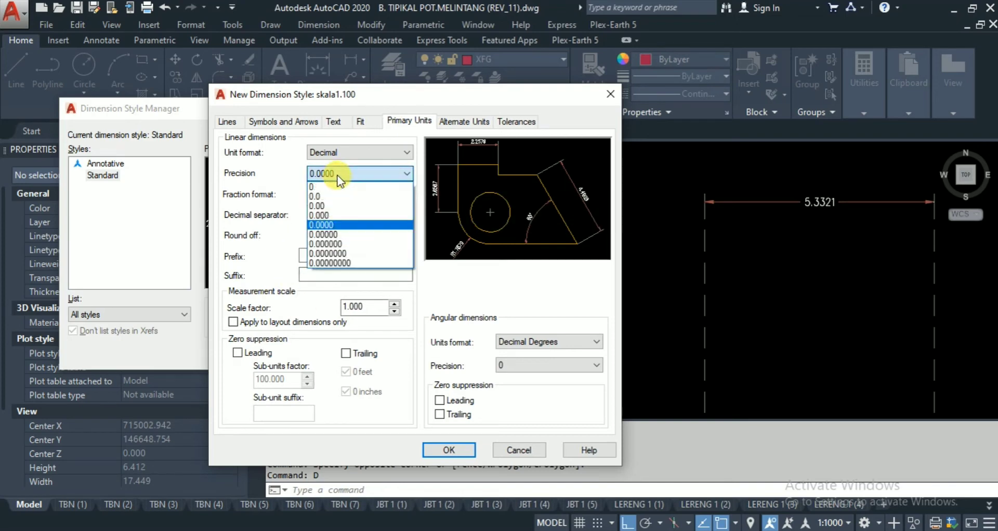
click(331, 204)
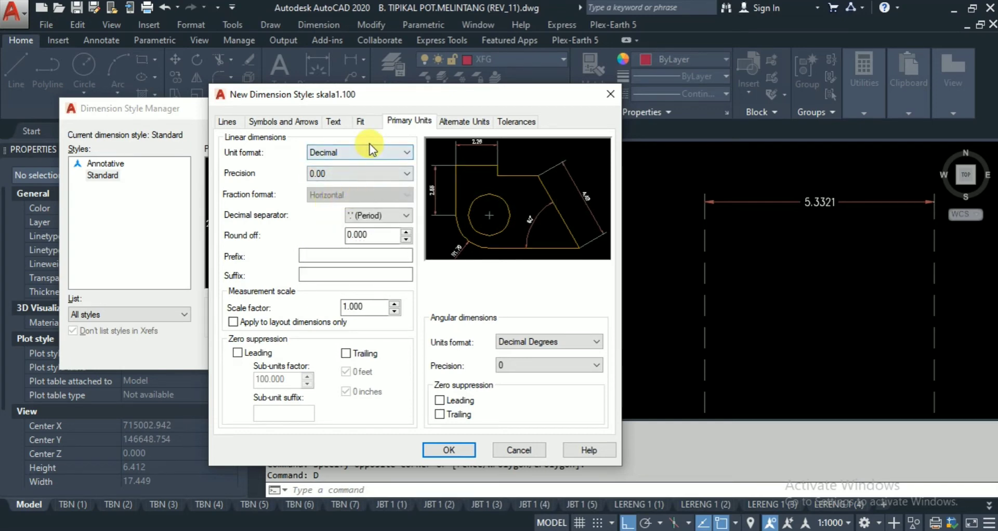
Step: Save the skala1.100 dimension style, set it as current and close the Dimension Style Manager
click(459, 451)
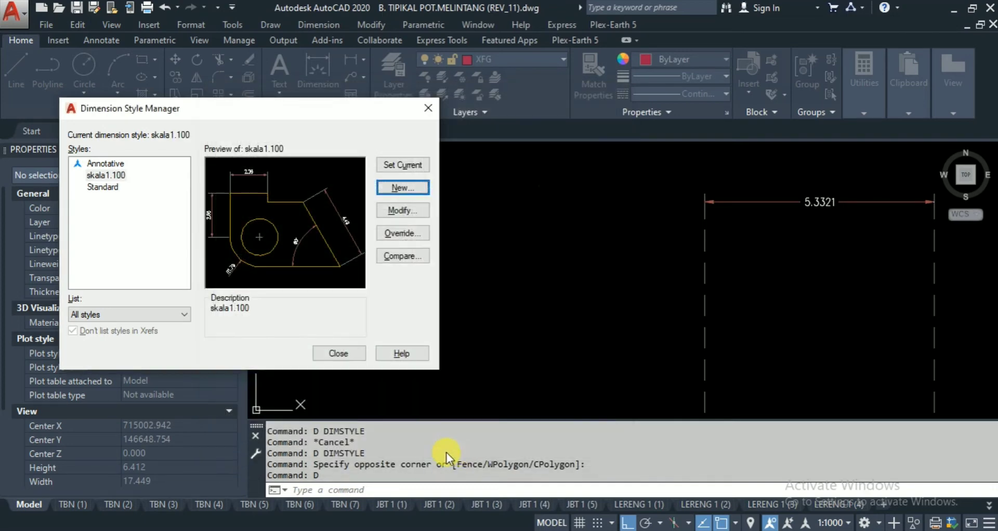
click(393, 165)
click(338, 353)
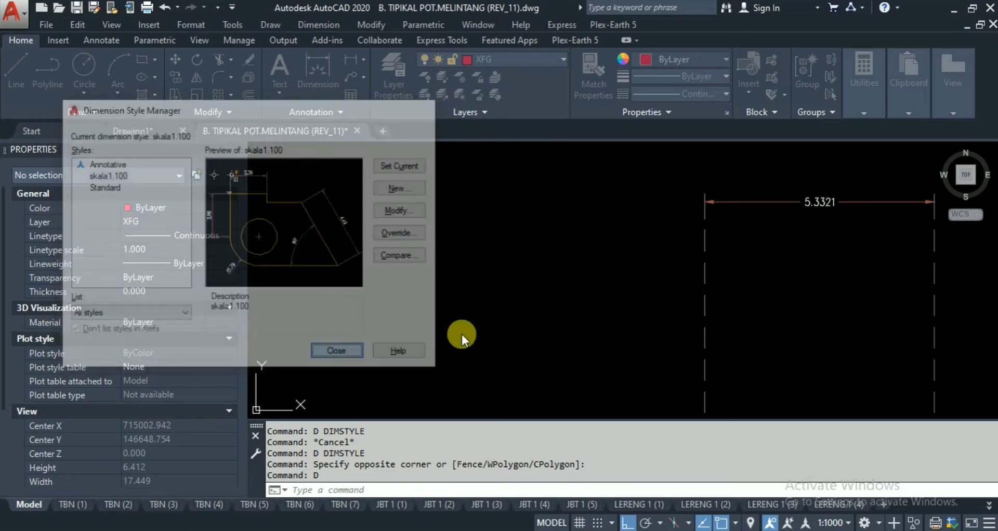
scroll(613, 294, down, 8)
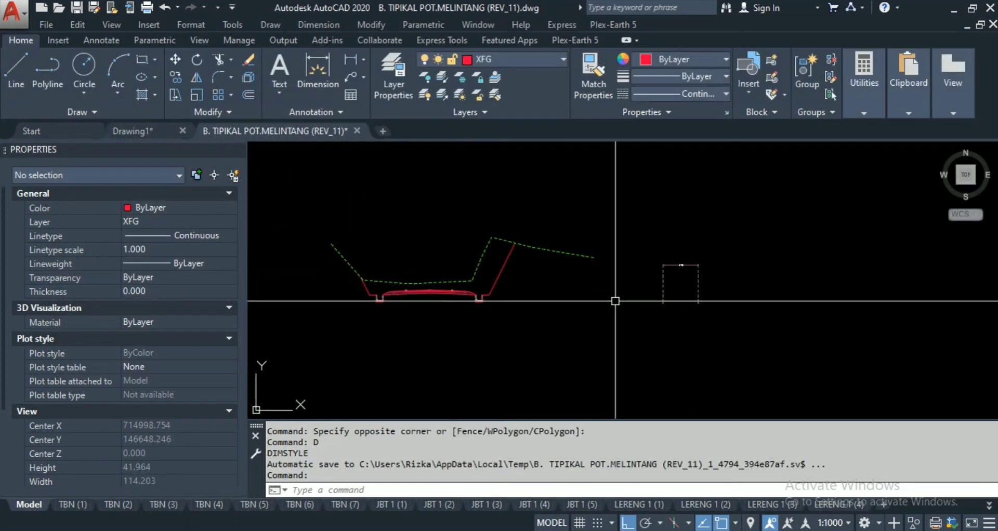
mouse_move(507, 313)
middle_down()
mouse_move(578, 307)
mouse_move(594, 318)
mouse_move(574, 307)
middle_up()
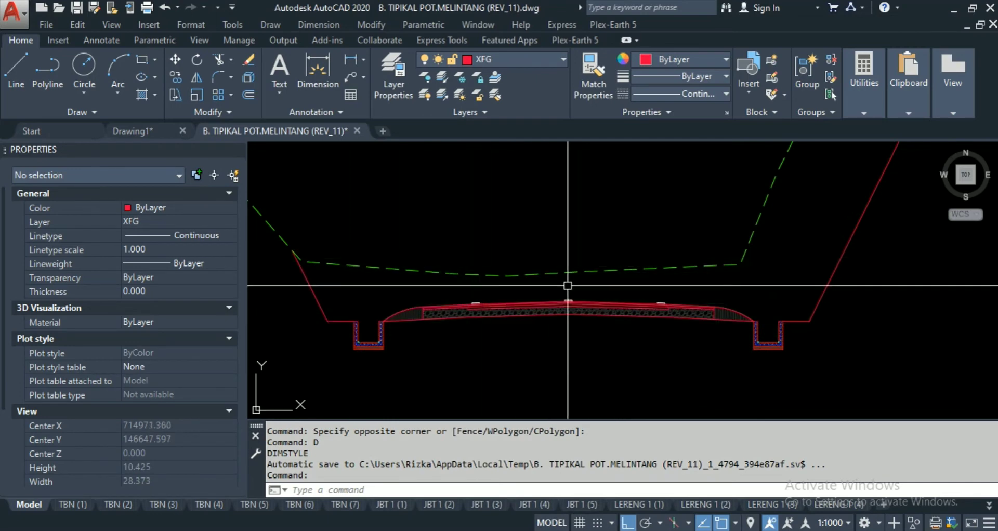
middle_drag(576, 297, 545, 274)
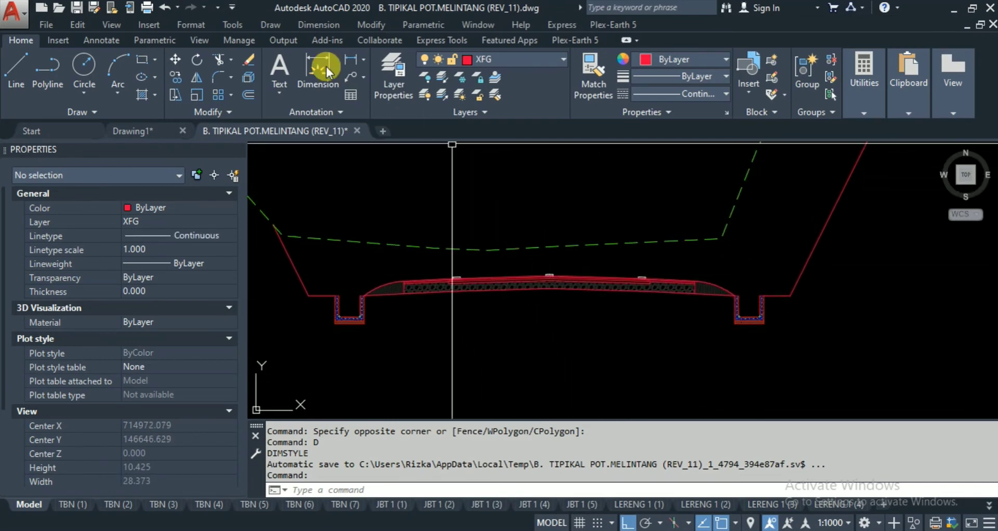
click(321, 25)
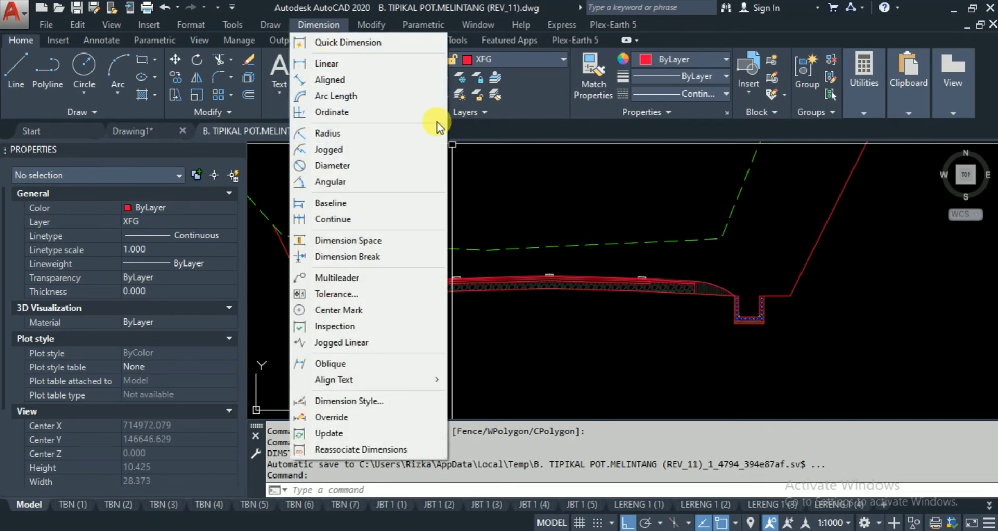
click(545, 214)
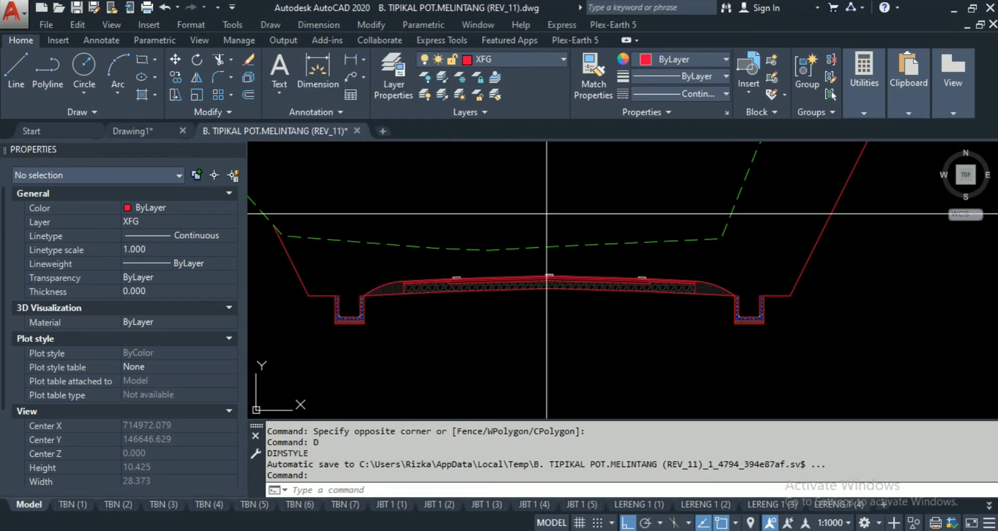
key(Escape)
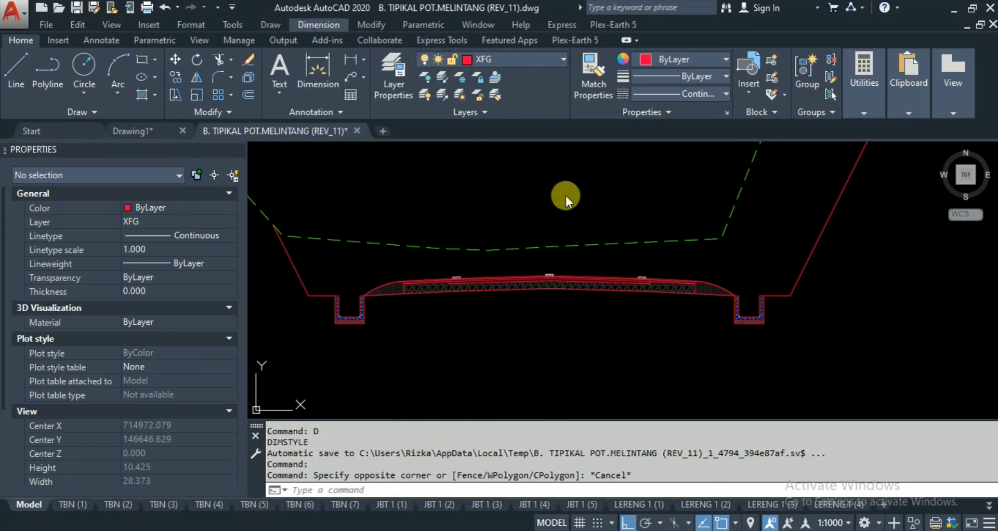
click(565, 196)
key(Escape)
key(Escape)
Step: Add a linear dimension above the road from the right pavement edge to the right lane marking
text(dli)
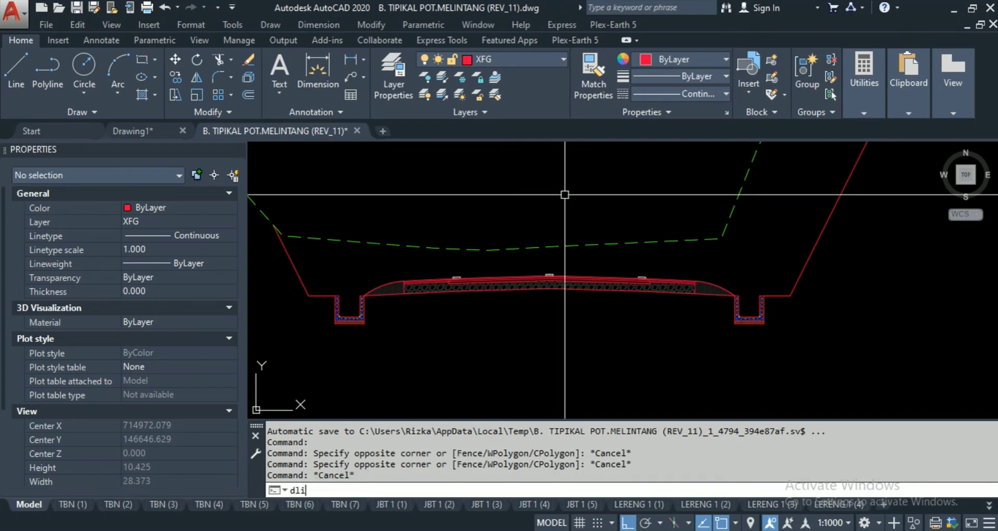
key(Return)
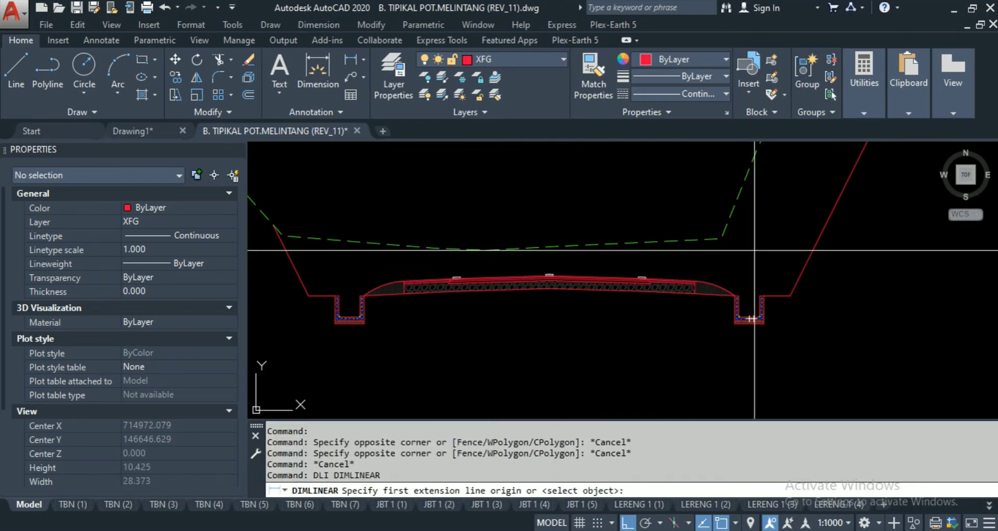
scroll(696, 235, up, 6)
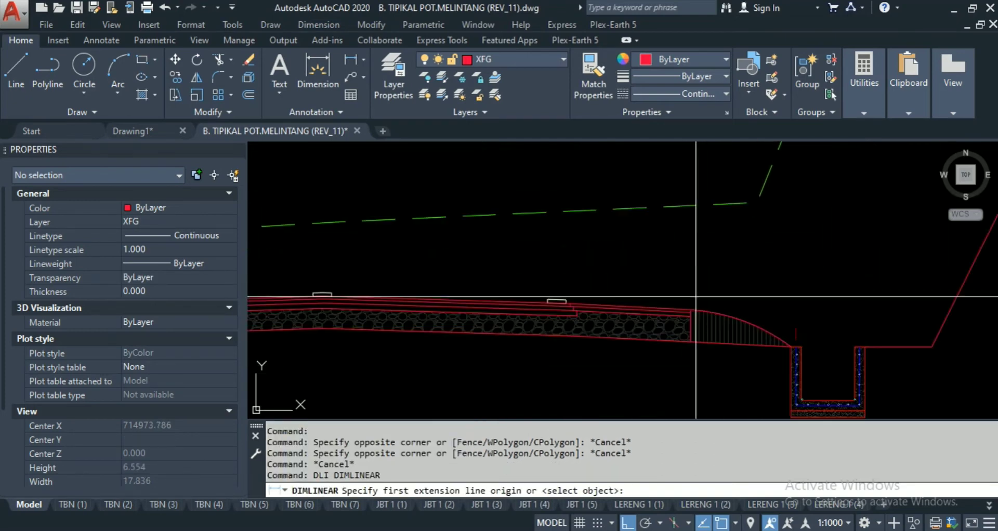
scroll(684, 312, up, 2)
click(679, 342)
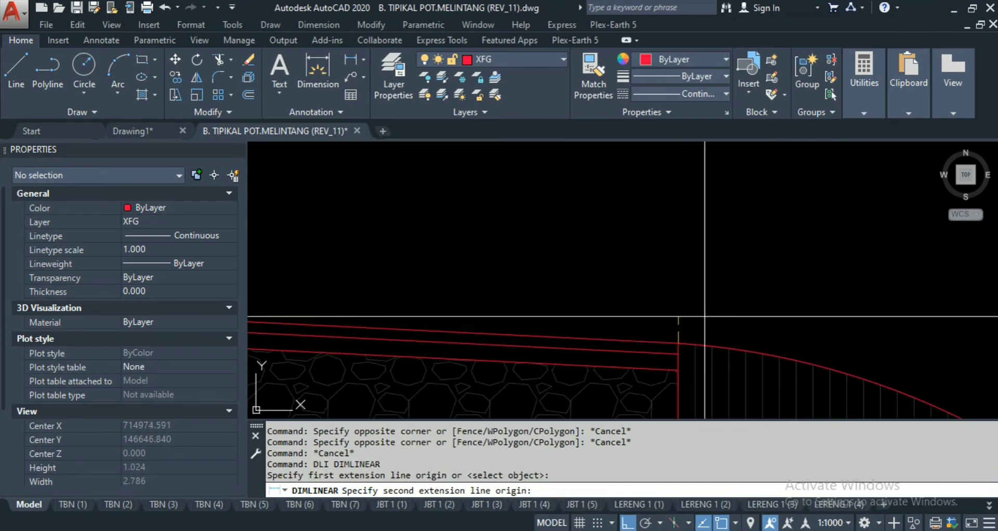
scroll(777, 302, down, 4)
scroll(628, 317, up, 4)
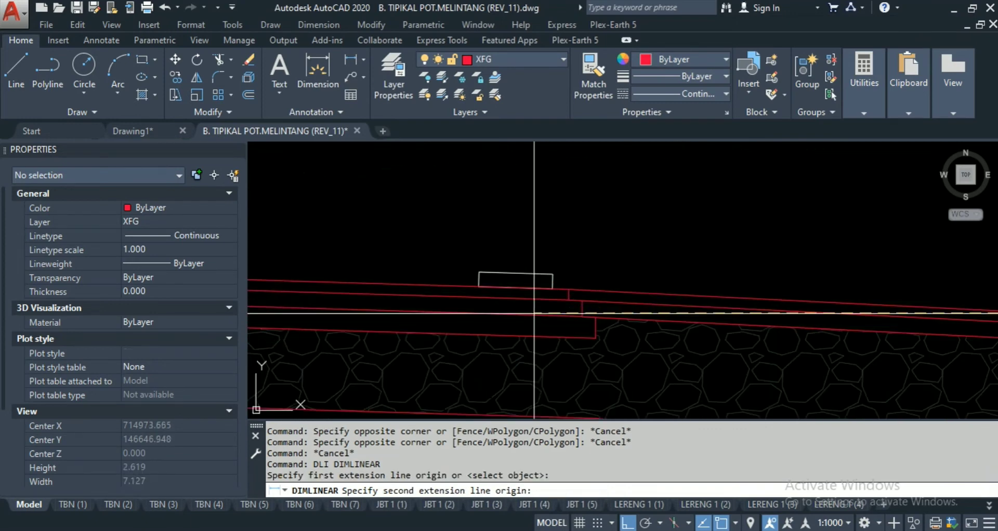
click(515, 287)
scroll(515, 286, down, 5)
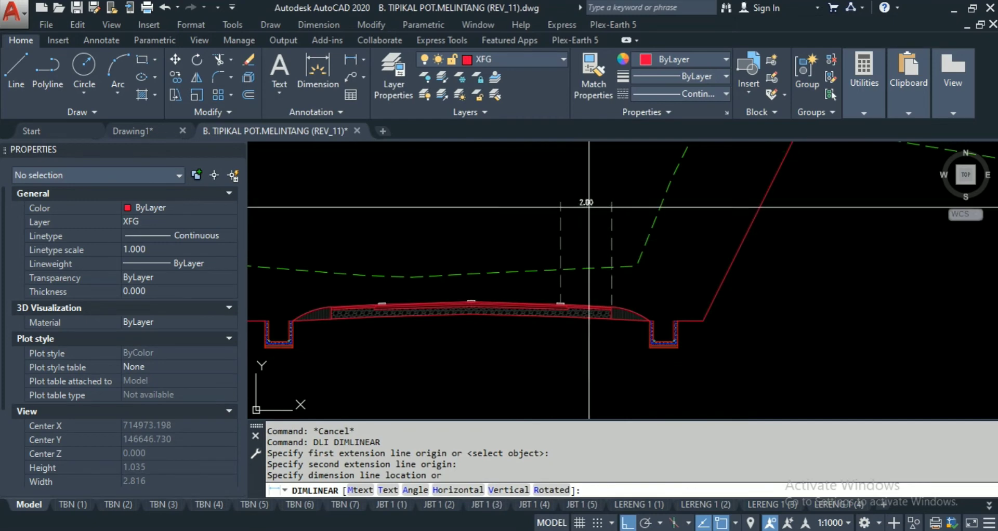
click(589, 232)
scroll(580, 243, up, 2)
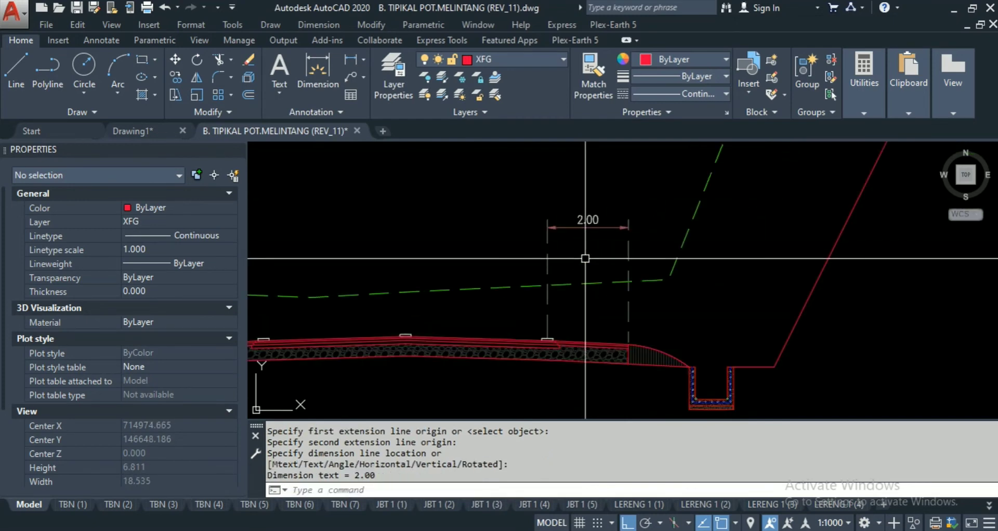
key(Escape)
key(Escape)
scroll(631, 265, down, 2)
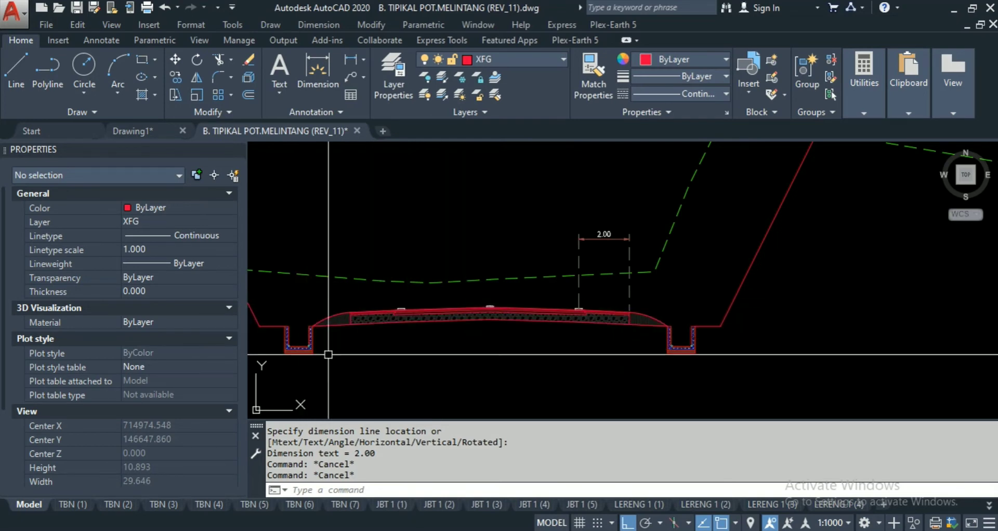
Step: Continue the dimension chain from the right lane marking to the centre marking and on to the left lane marking
text(dimcont)
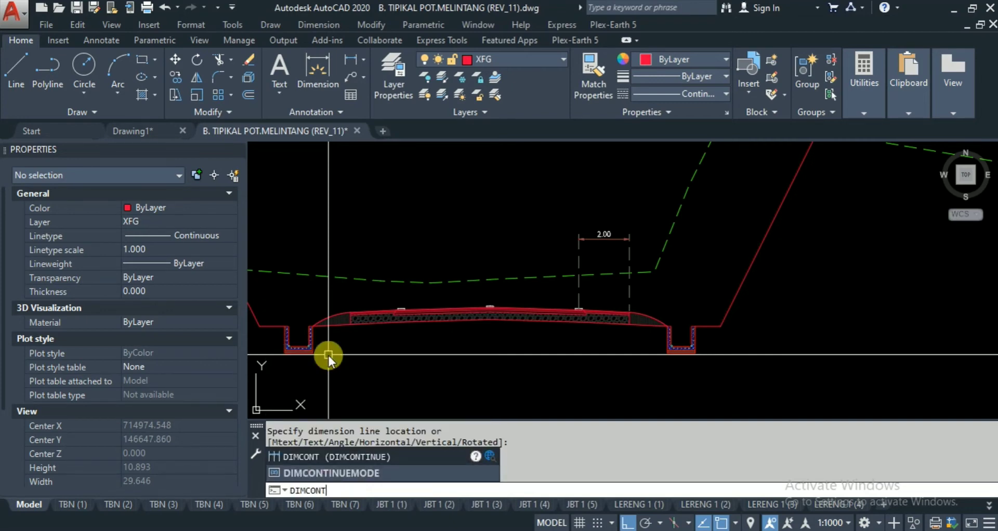
key(Return)
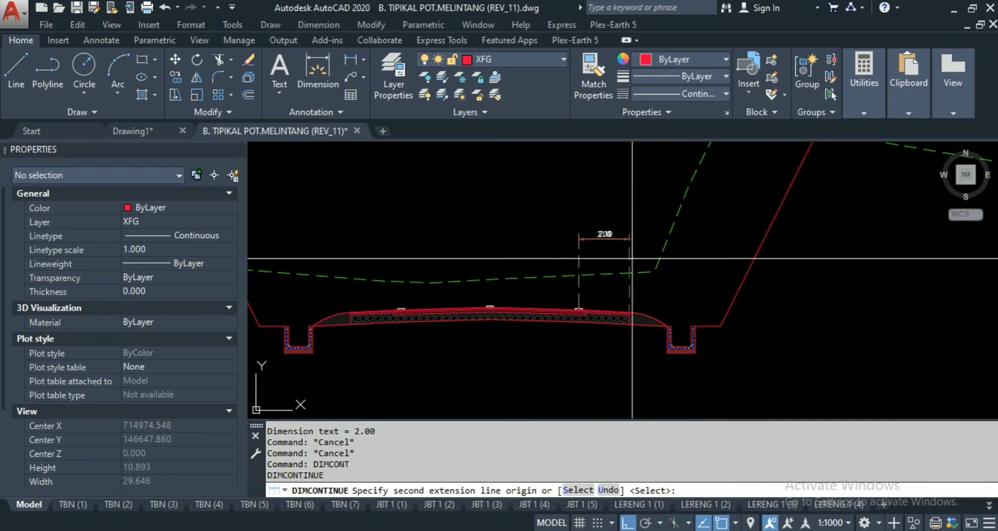
scroll(631, 258, up, 6)
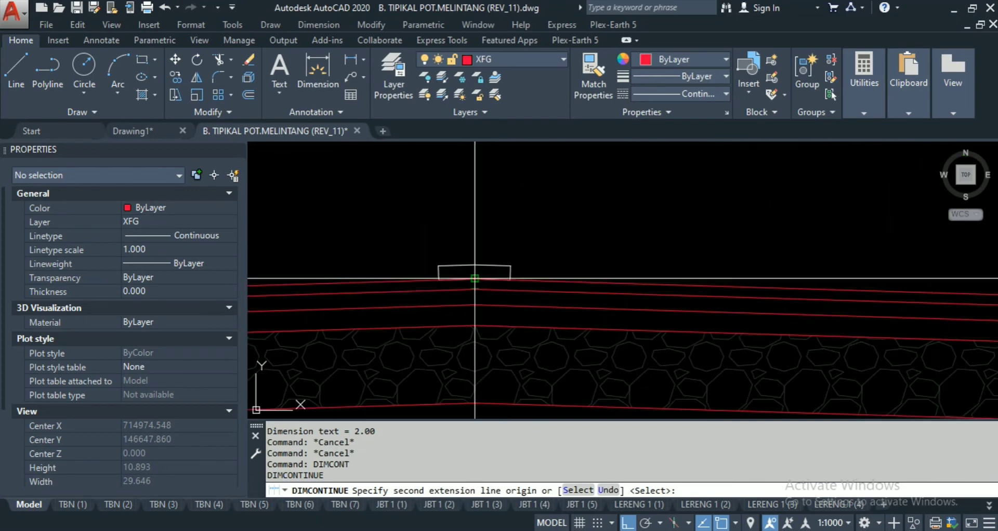
click(474, 278)
scroll(475, 278, down, 6)
scroll(452, 322, up, 5)
scroll(449, 326, down, 5)
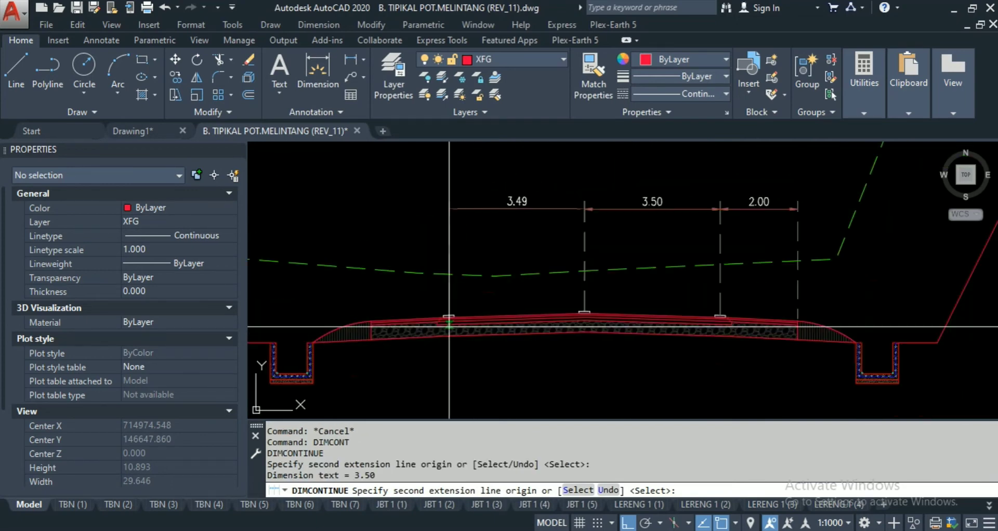
scroll(449, 326, up, 4)
click(445, 337)
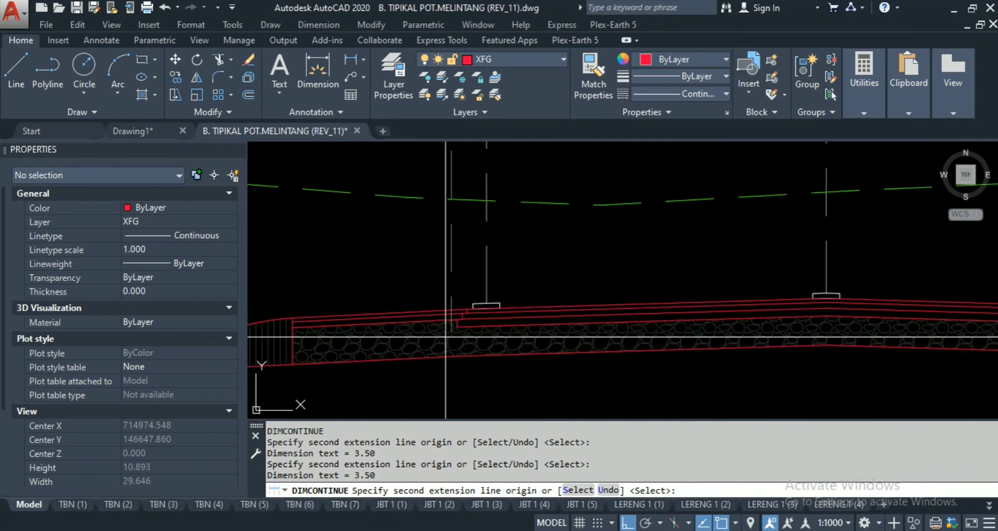
Step: Extend the continued dimension chain to the left pavement edge and end the command
scroll(486, 262, up, 5)
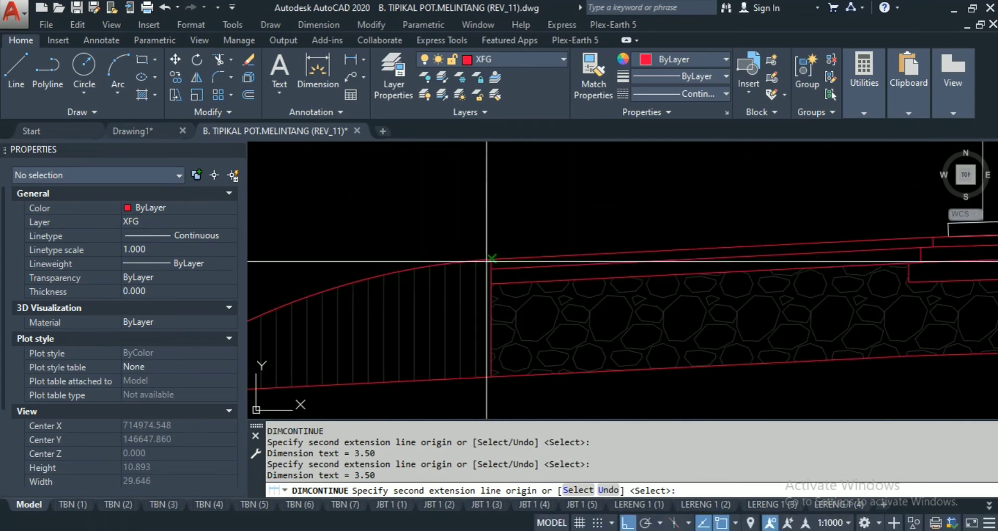
click(486, 261)
scroll(487, 262, down, 8)
key(Escape)
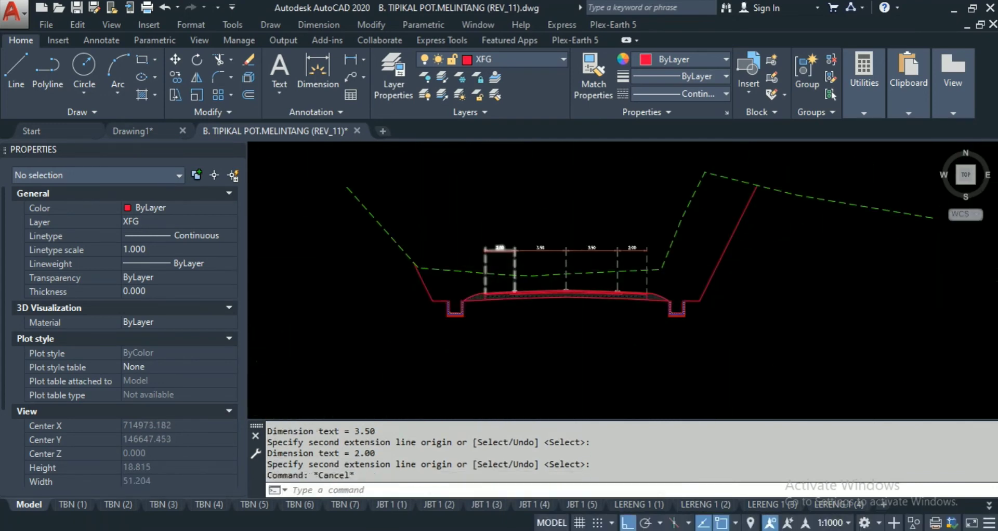
scroll(603, 266, up, 3)
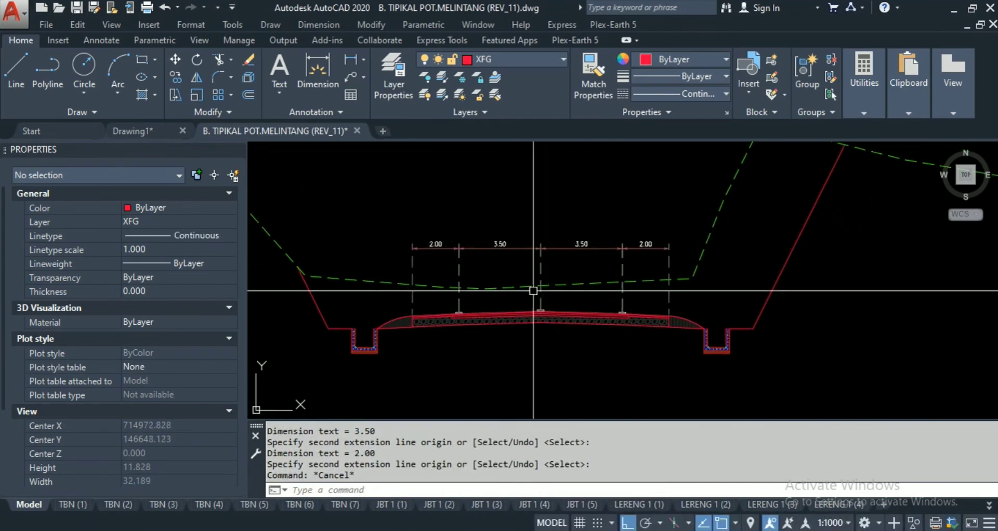
key(Escape)
key(Escape)
Step: Add an overall linear dimension across the full pavement width, placed above the chained dimensions
text(dimlin)
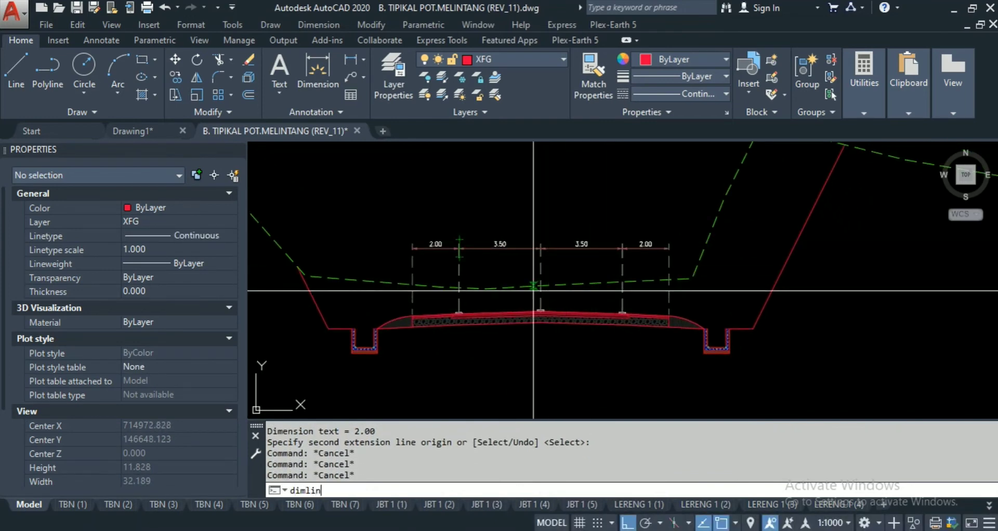
key(Return)
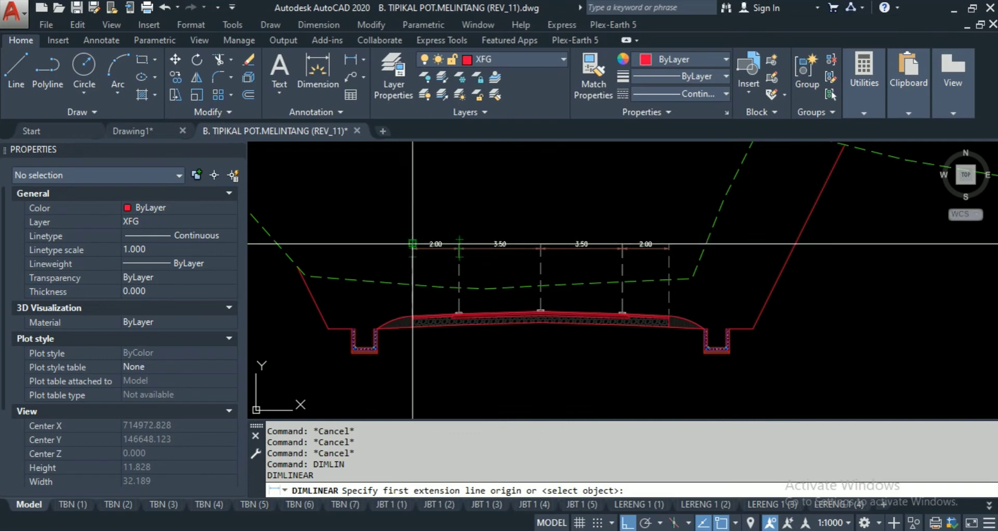
click(413, 244)
scroll(665, 245, up, 3)
click(690, 246)
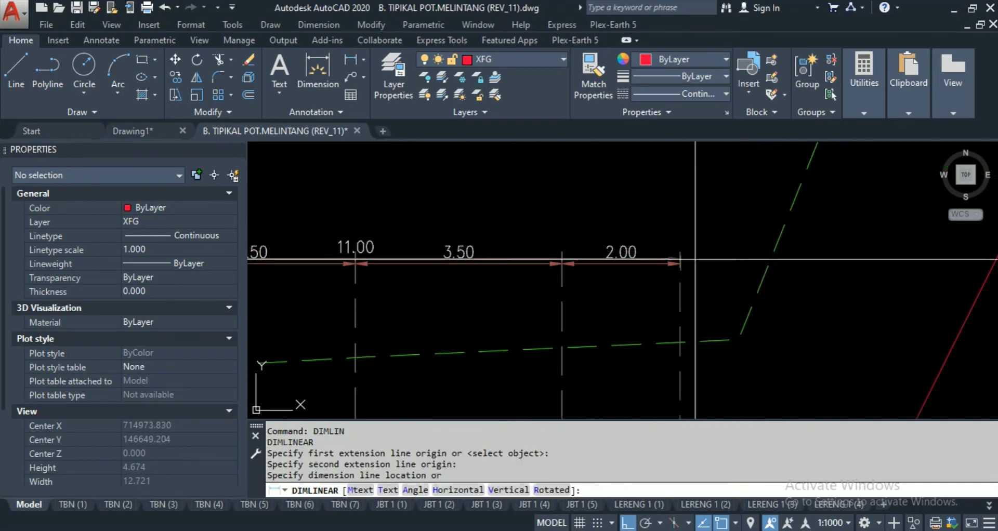
scroll(689, 245, down, 3)
click(679, 237)
key(Escape)
key(Escape)
middle_drag(714, 310, 654, 291)
scroll(655, 291, up, 2)
middle_drag(551, 341, 644, 383)
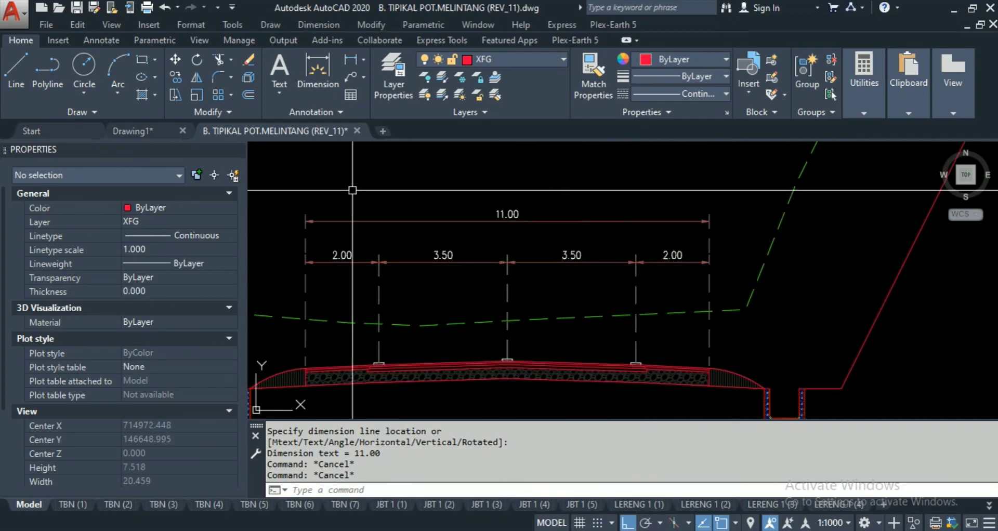
scroll(495, 294, down, 2)
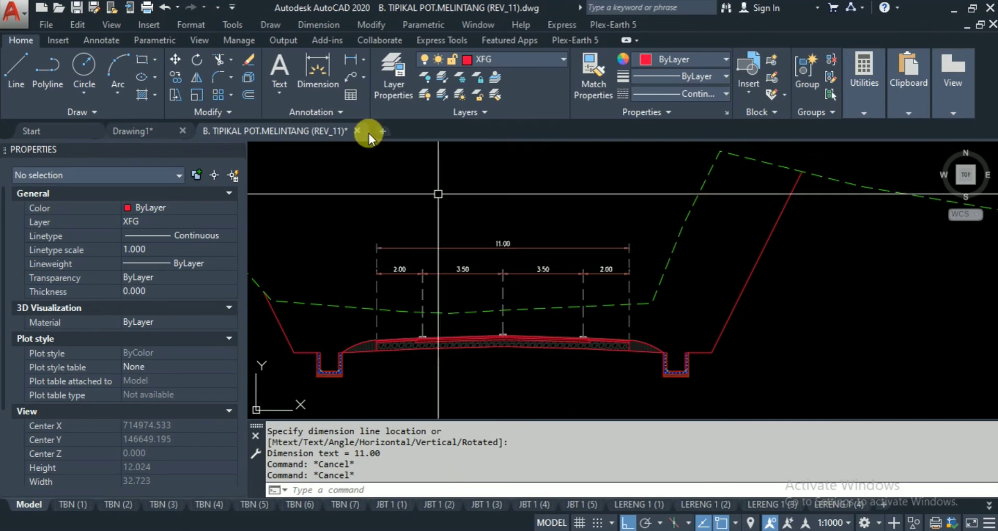
Step: Add an aligned dimension along the right cut slope, from its toe to the dashed ground line, placed outside the slope
click(341, 25)
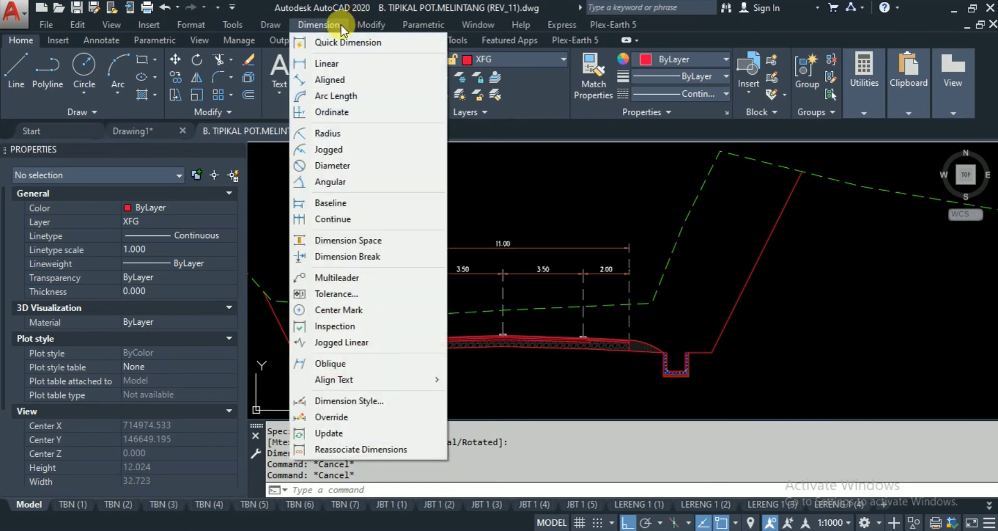
click(335, 76)
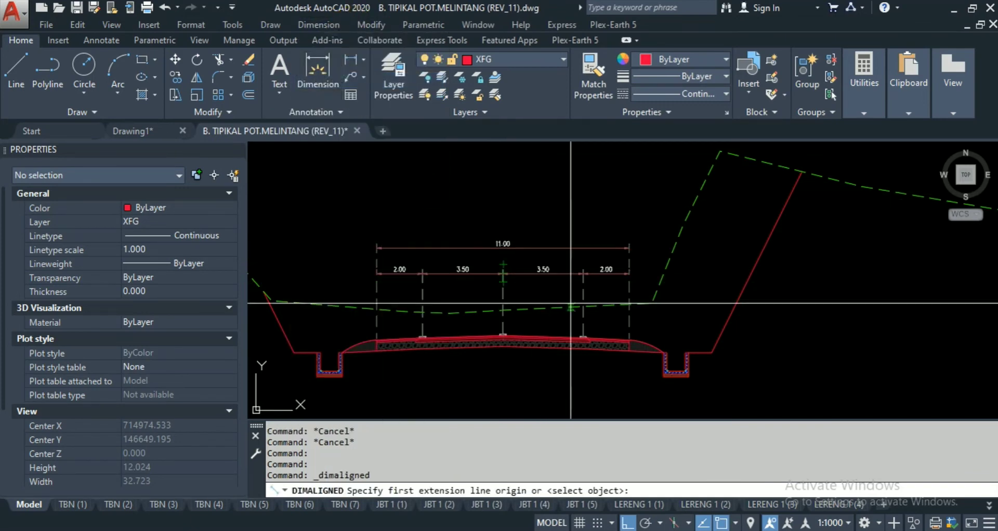
middle_drag(706, 362, 572, 387)
scroll(490, 364, up, 2)
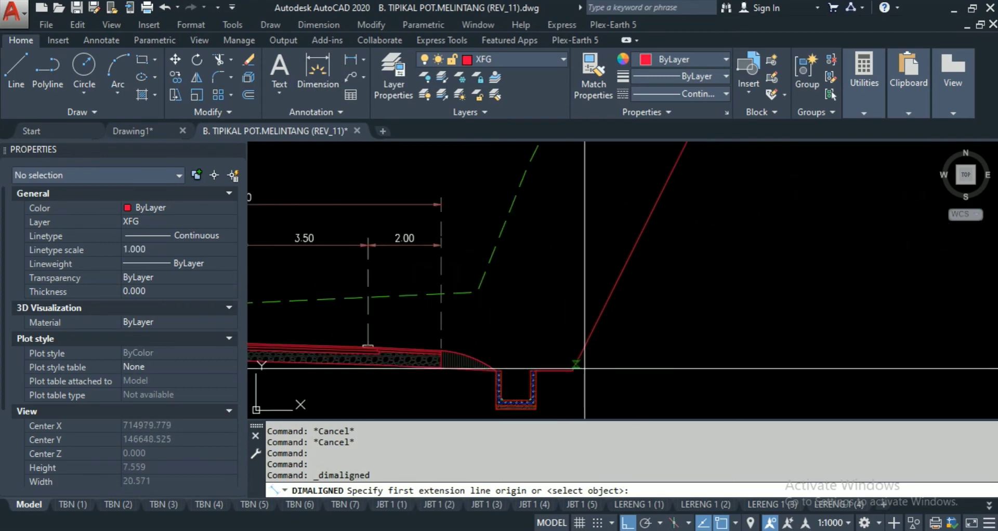
scroll(624, 337, down, 3)
scroll(616, 302, up, 4)
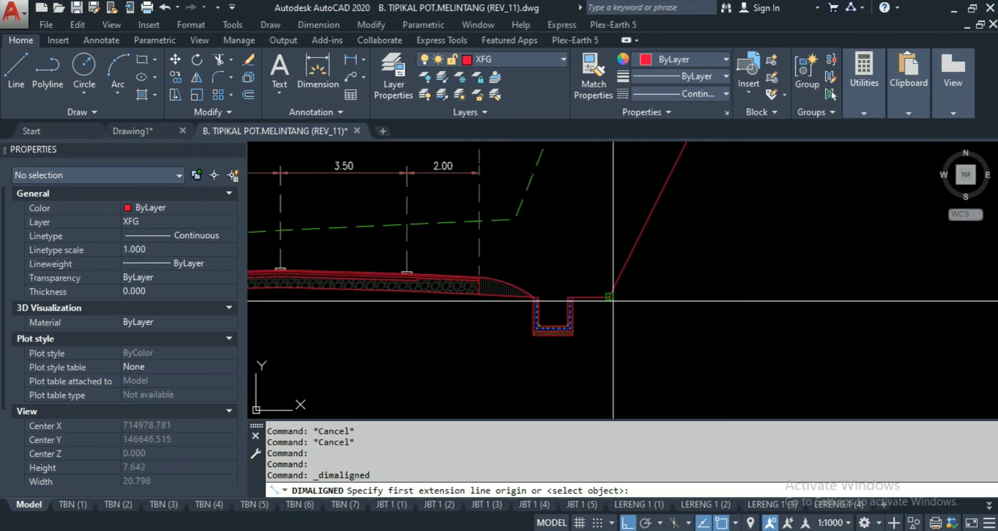
click(609, 297)
scroll(609, 297, down, 2)
middle_drag(718, 180, 661, 251)
scroll(650, 218, up, 2)
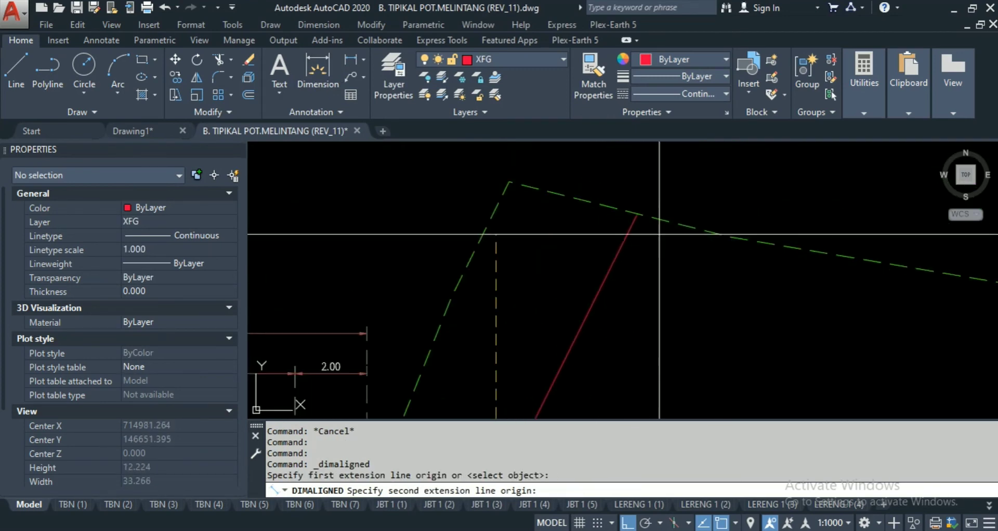
click(635, 211)
scroll(640, 228, down, 2)
scroll(624, 265, up, 2)
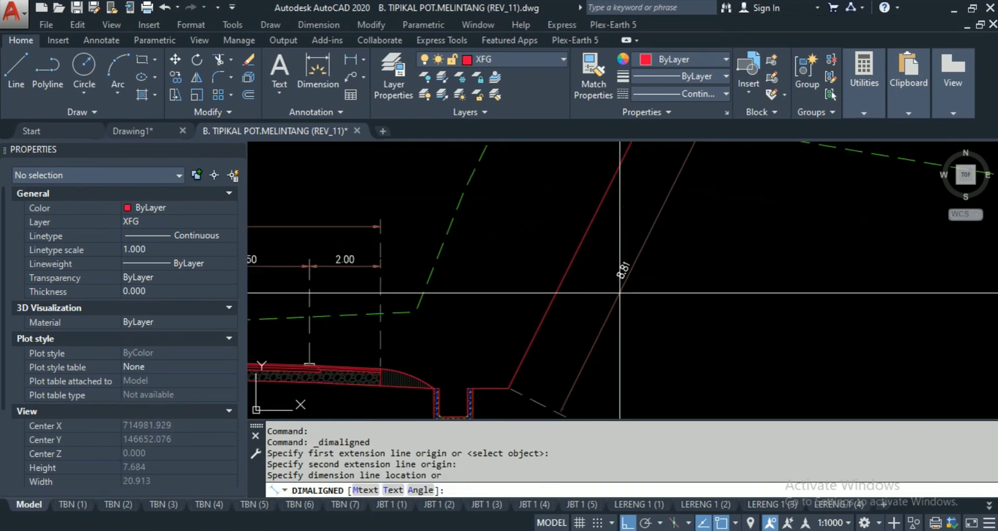
click(619, 269)
scroll(649, 296, down, 2)
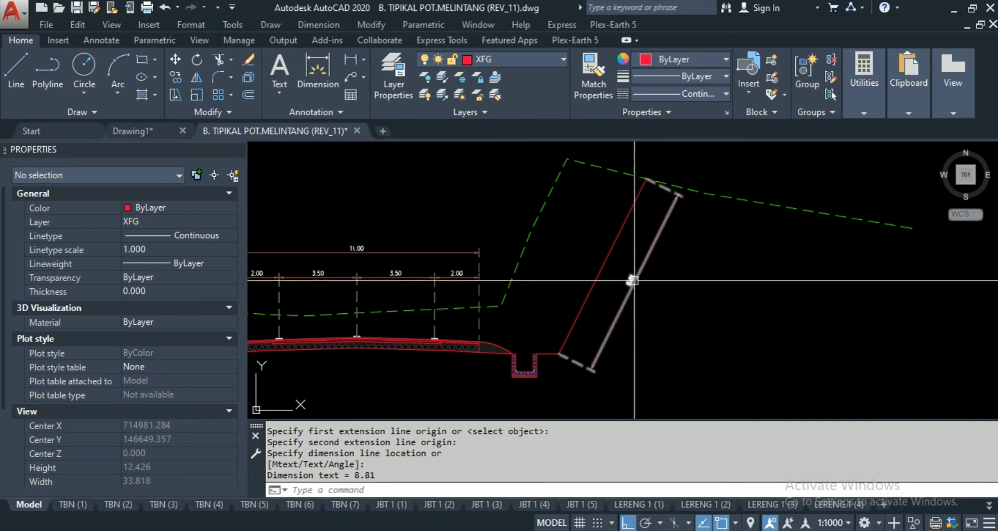
Step: Add an arc length dimension above the curved shoulder beside the right drainage channel
click(322, 27)
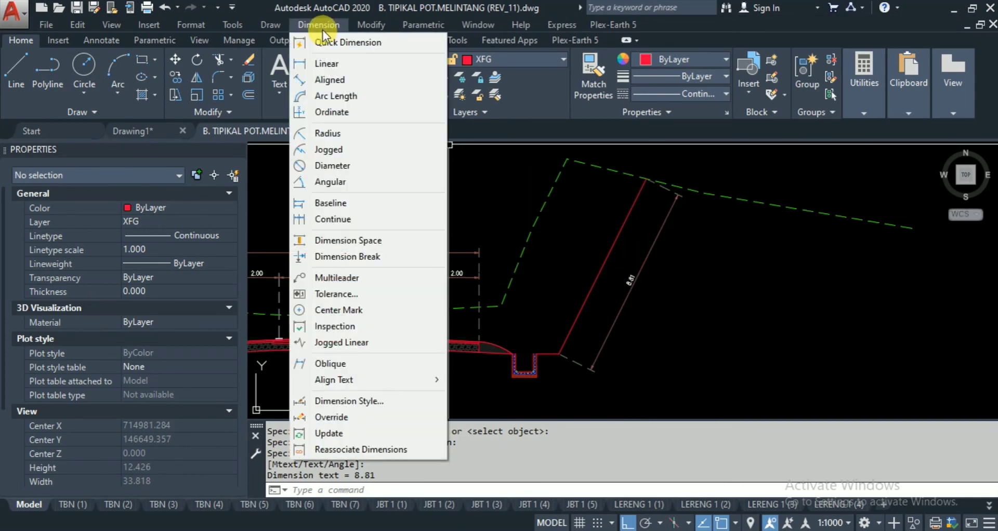
click(336, 96)
scroll(469, 301, up, 5)
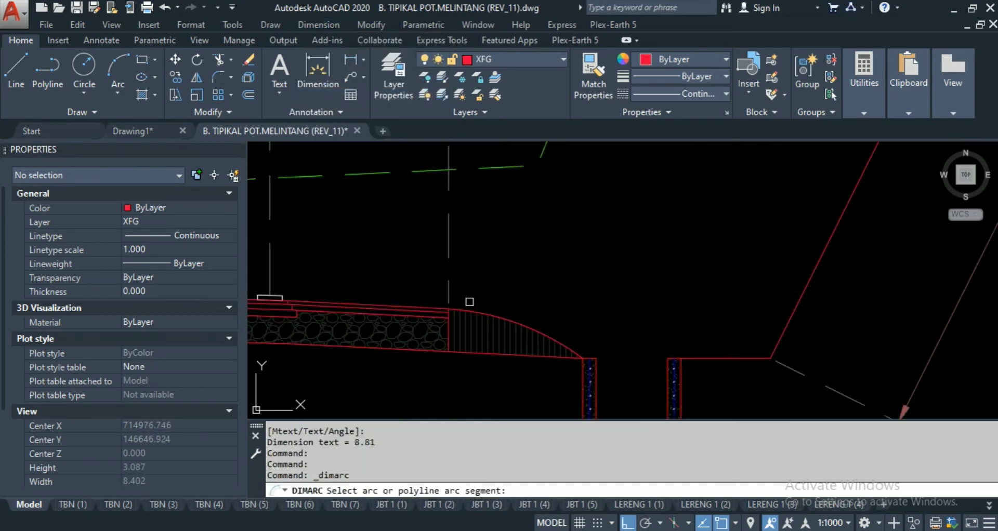
click(545, 338)
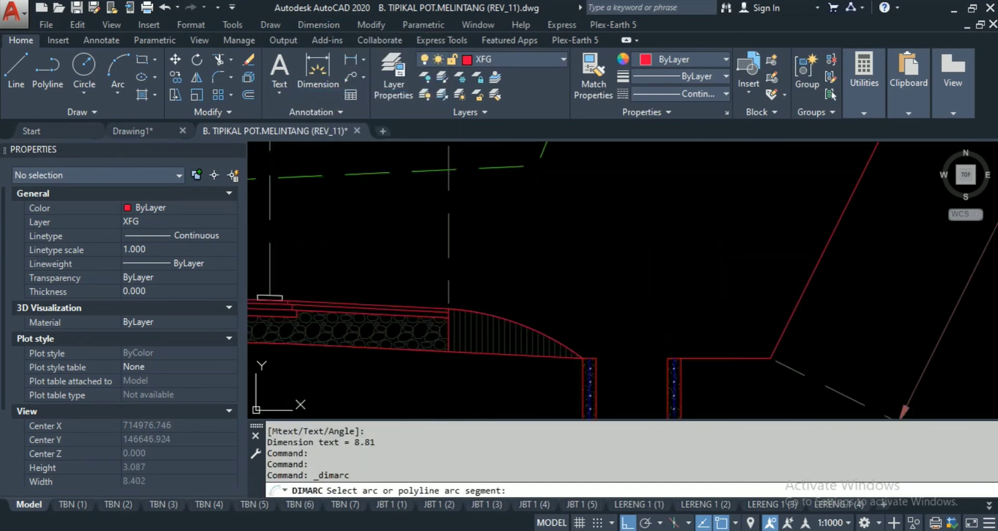
click(567, 302)
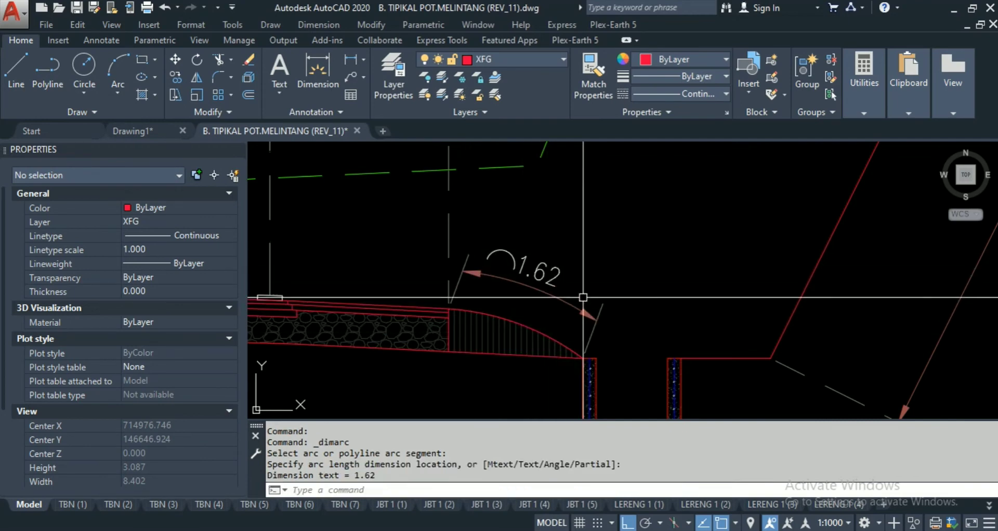
Step: Add a radius dimension to the curved shoulder beside the right drainage channel, with its text placed below the pavement
click(323, 23)
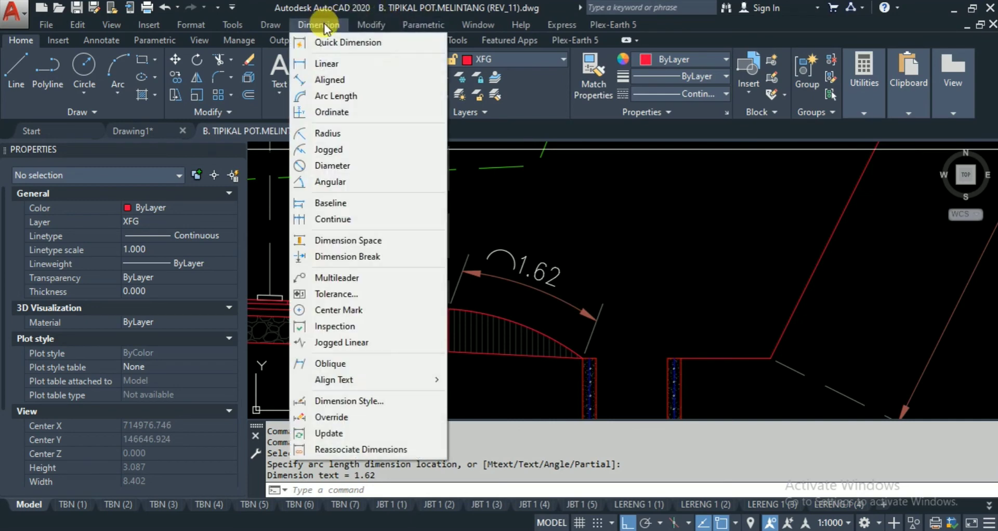
click(361, 139)
scroll(564, 316, down, 4)
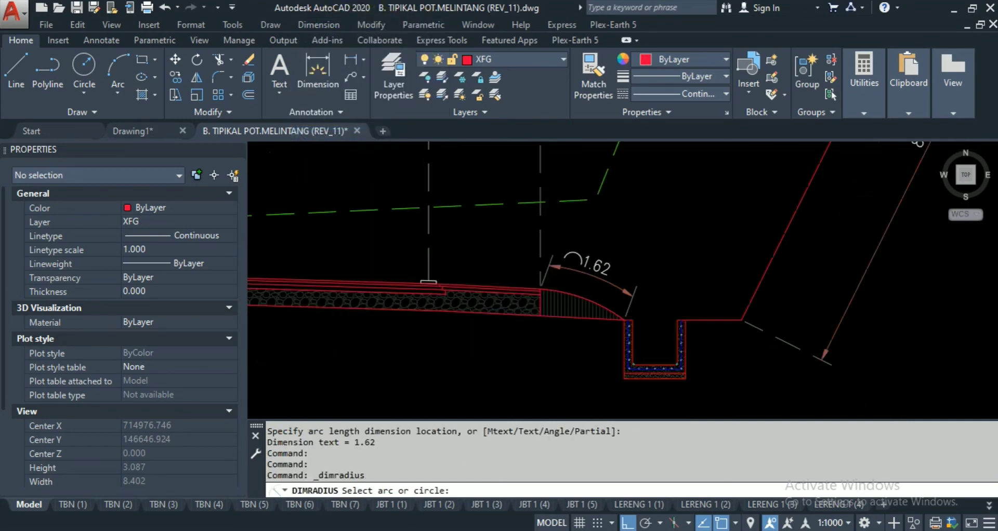
scroll(565, 316, down, 2)
scroll(610, 313, up, 10)
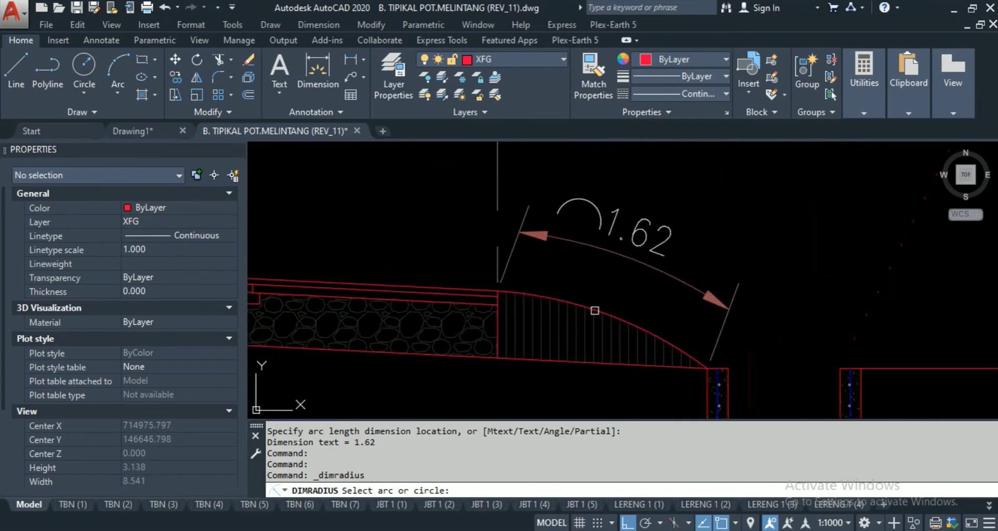
click(610, 314)
scroll(582, 343, down, 5)
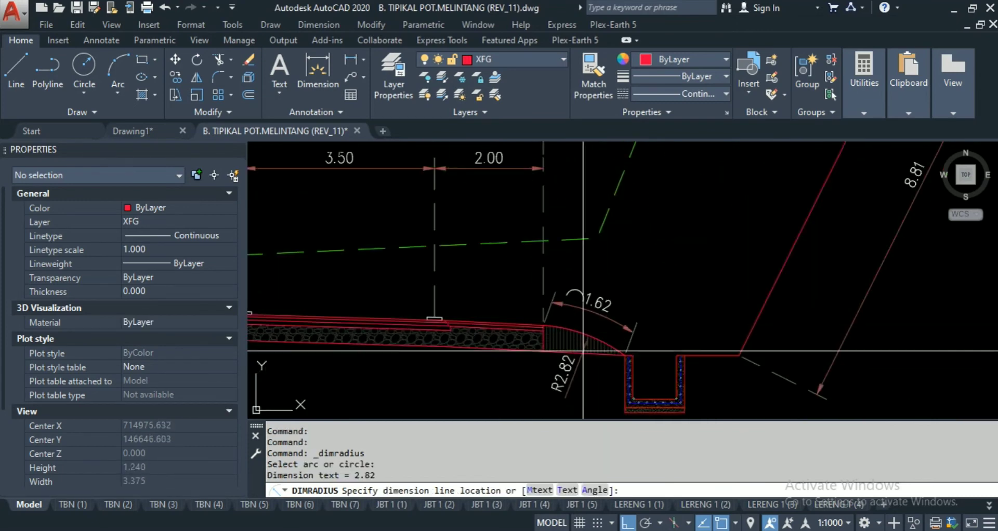
middle_drag(559, 382, 592, 286)
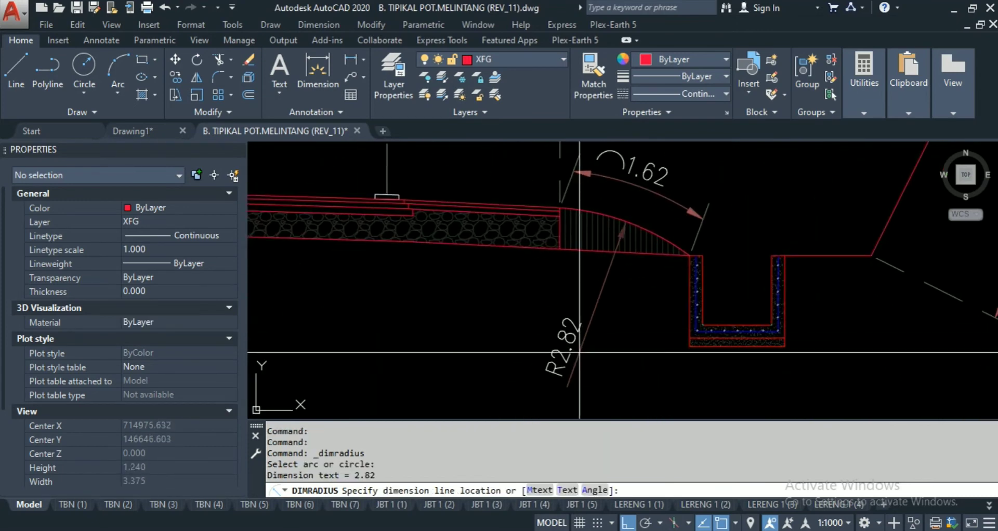
click(576, 359)
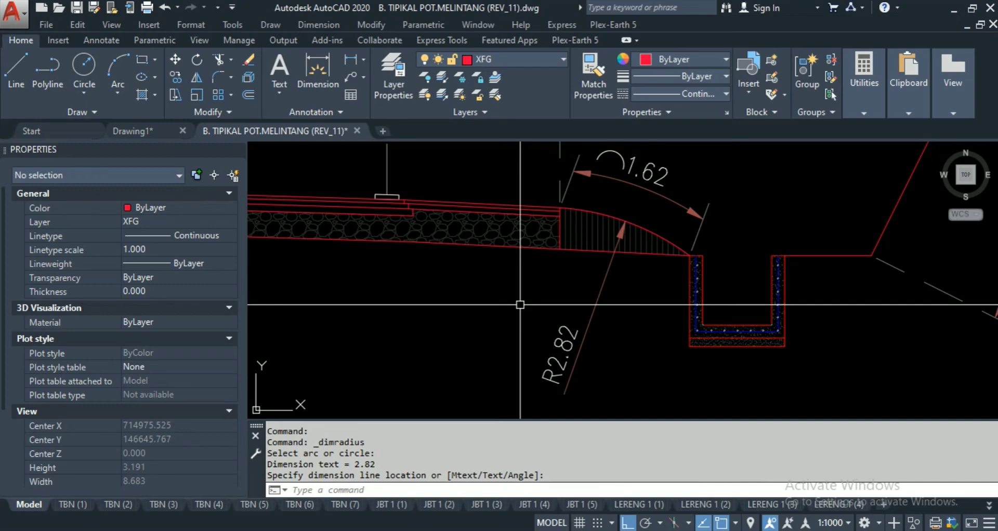
Step: Add a diameter dimension to the same curved shoulder, placed between its radius dimension and the right drainage channel
click(326, 26)
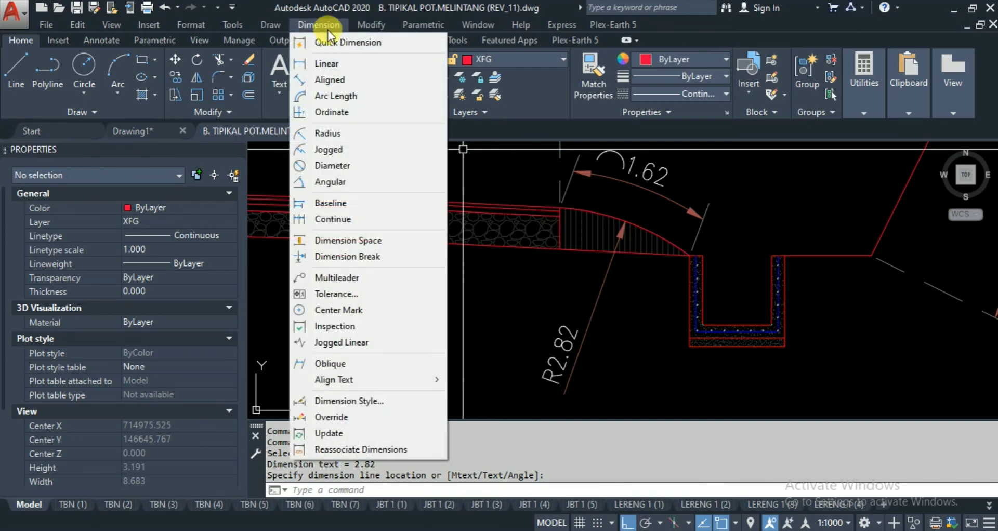
click(349, 165)
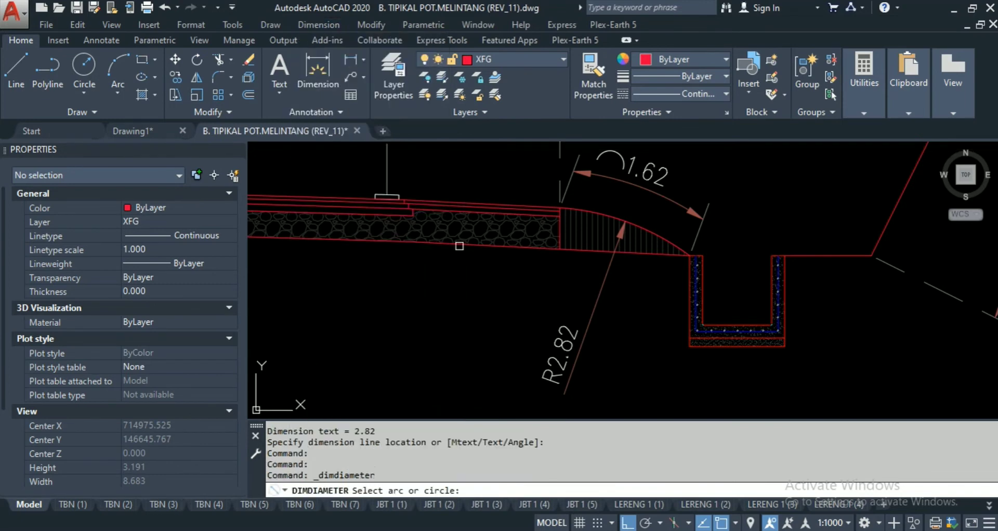
click(648, 229)
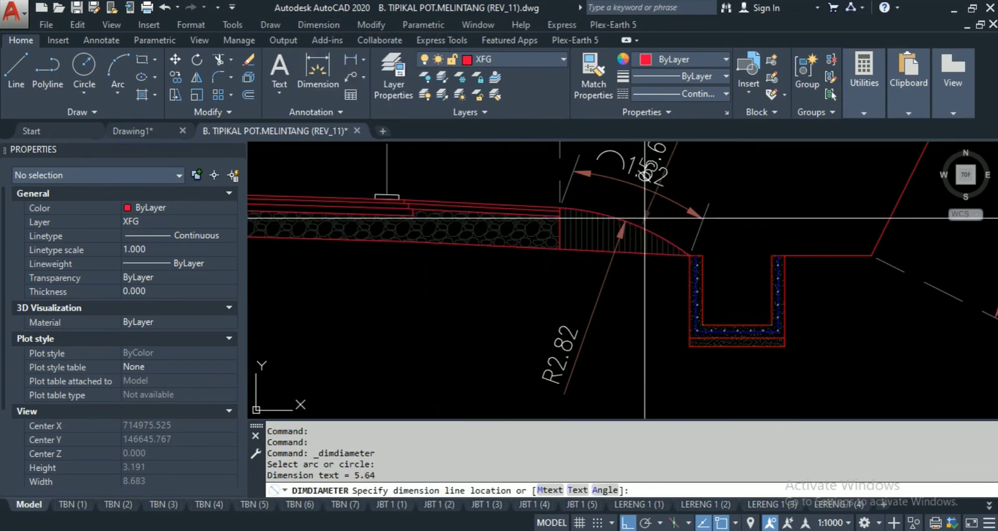
scroll(641, 234, down, 4)
scroll(633, 327, up, 4)
scroll(652, 272, down, 2)
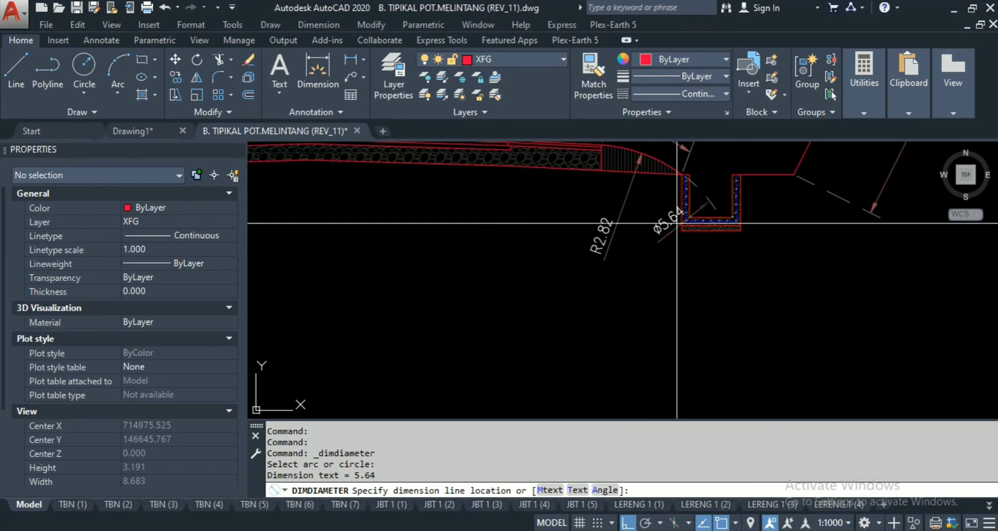
click(646, 206)
scroll(663, 212, up, 4)
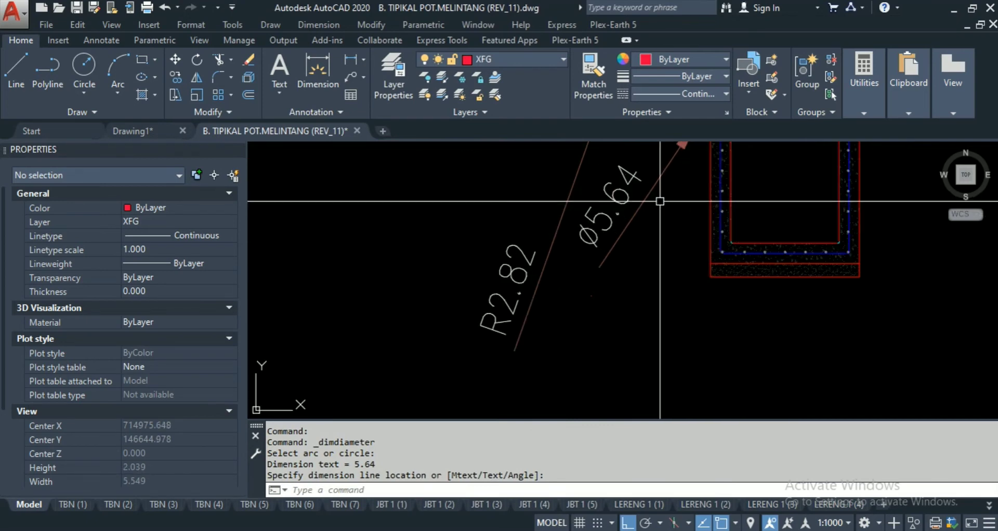
Step: Add an angular dimension between the flat bench beside the left drainage channel and the left cut slope, placed inside the angle
scroll(489, 356, down, 4)
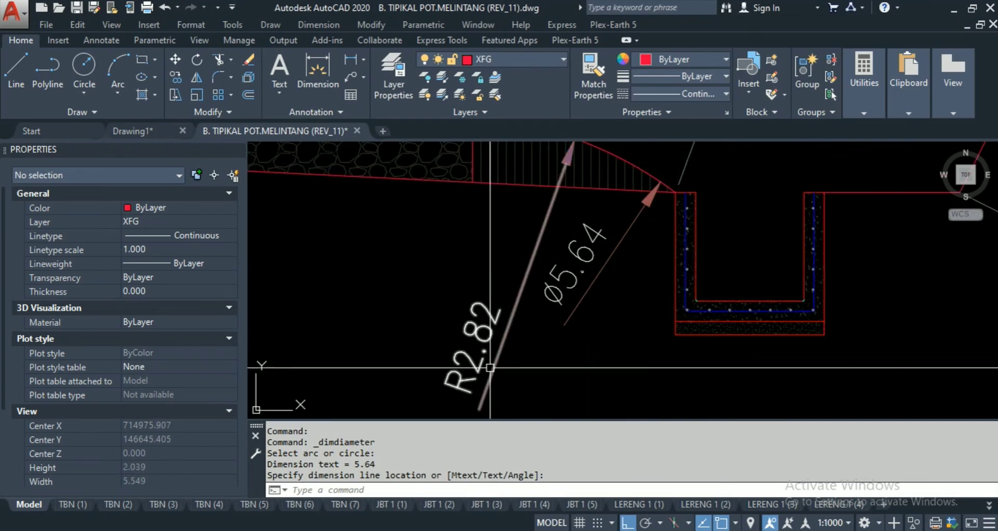
middle_drag(573, 243, 573, 268)
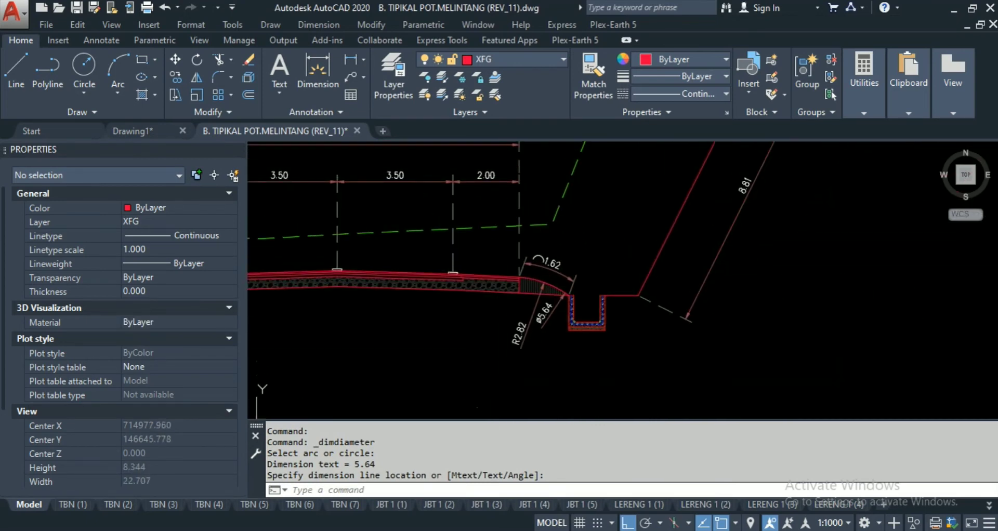
click(314, 25)
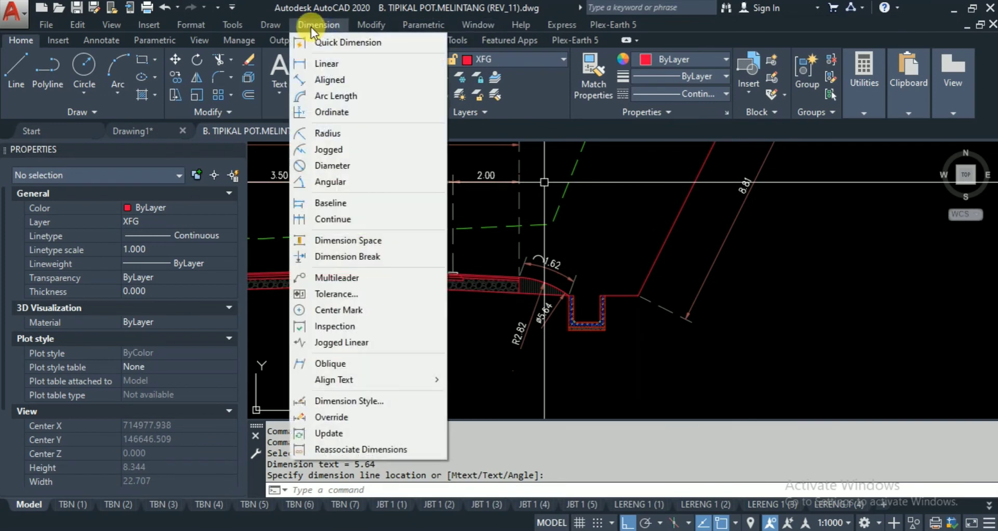
click(341, 188)
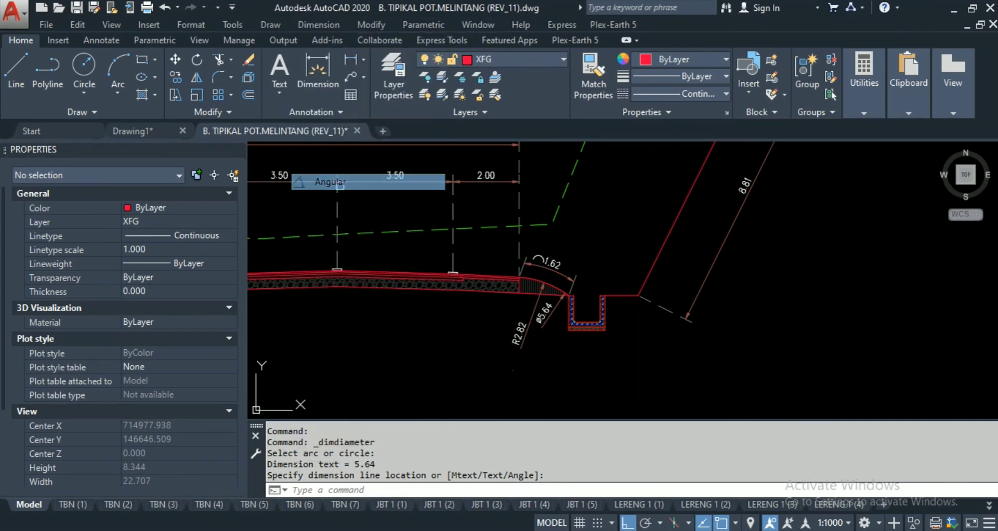
scroll(473, 338, down, 4)
scroll(420, 326, up, 6)
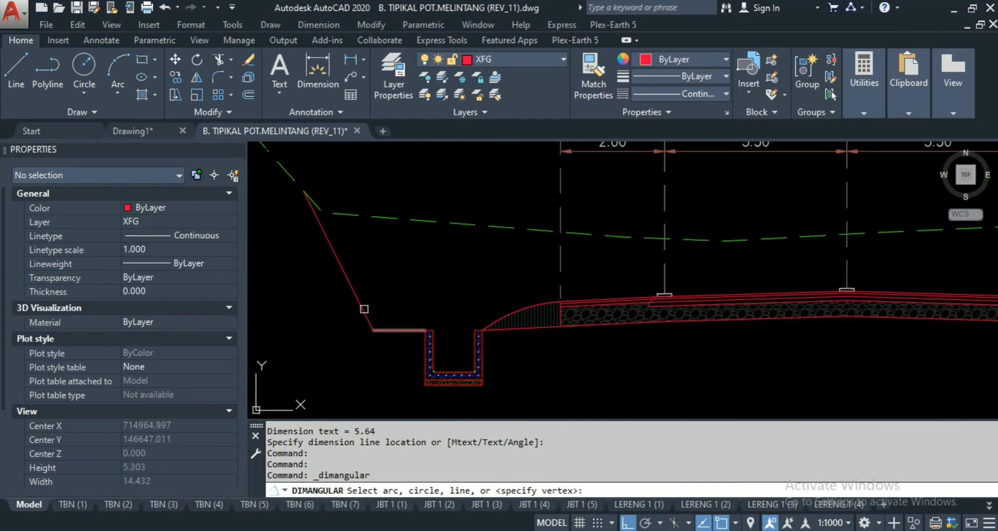
click(385, 332)
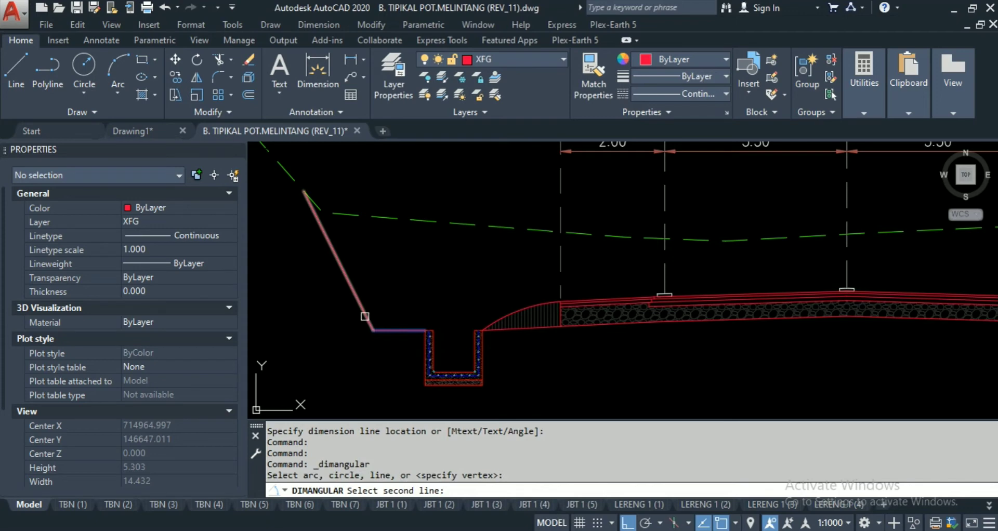
click(365, 316)
scroll(366, 312, up, 3)
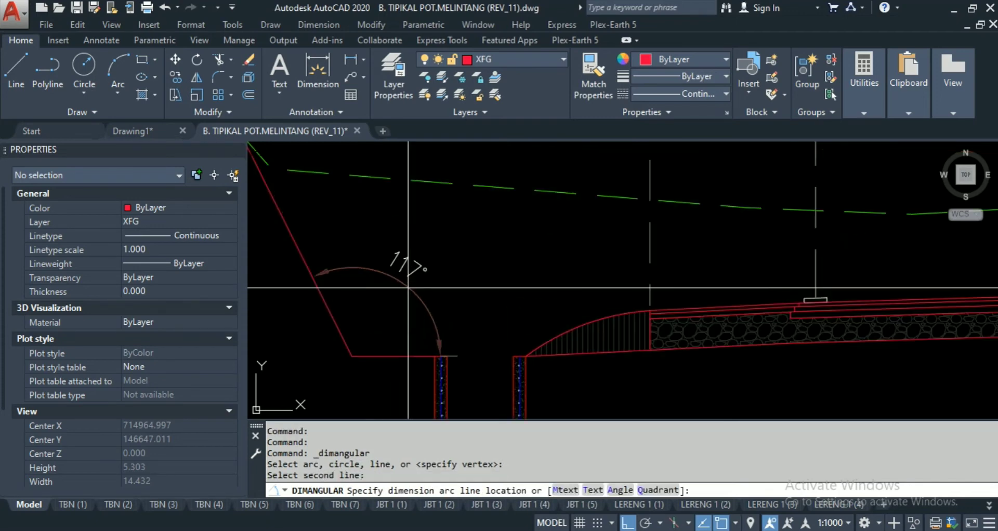
scroll(366, 313, up, 3)
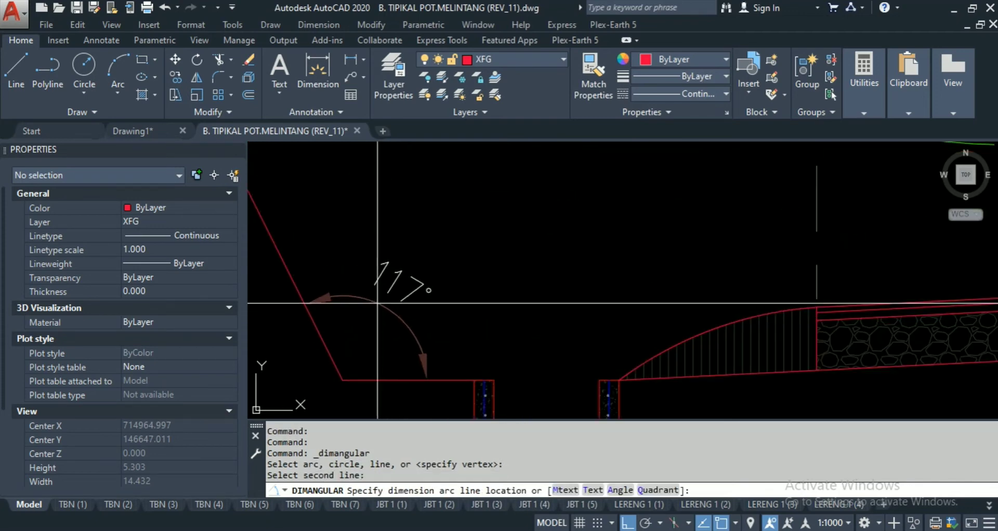
click(378, 303)
scroll(447, 263, down, 3)
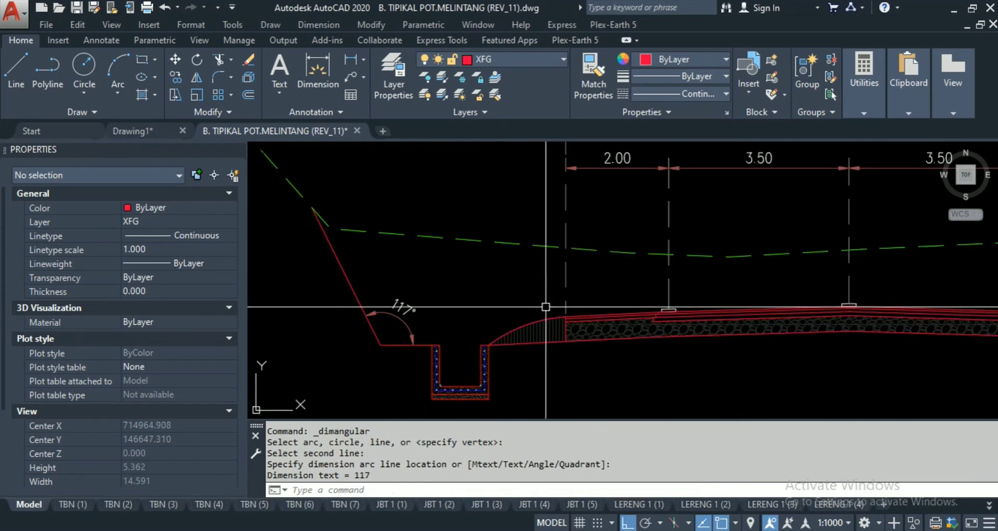
scroll(570, 237, down, 1)
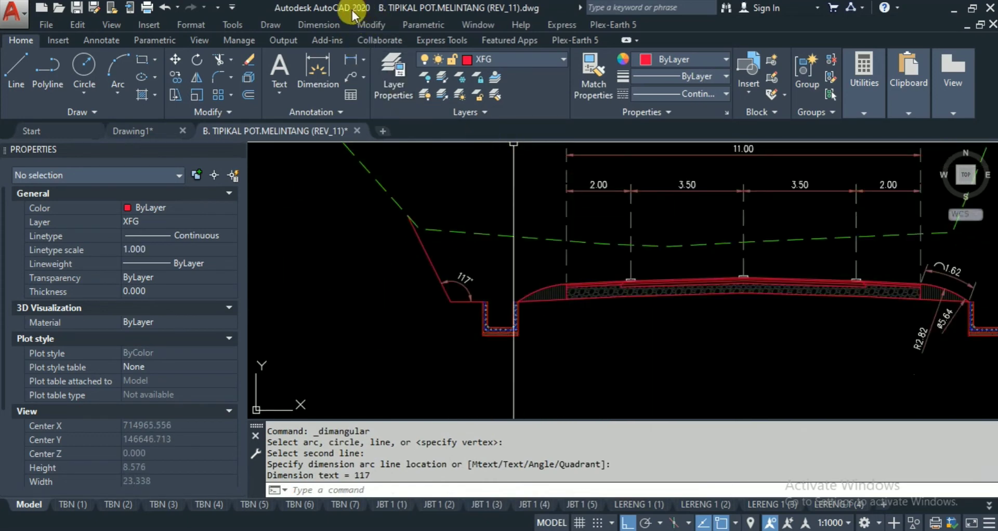
click(335, 23)
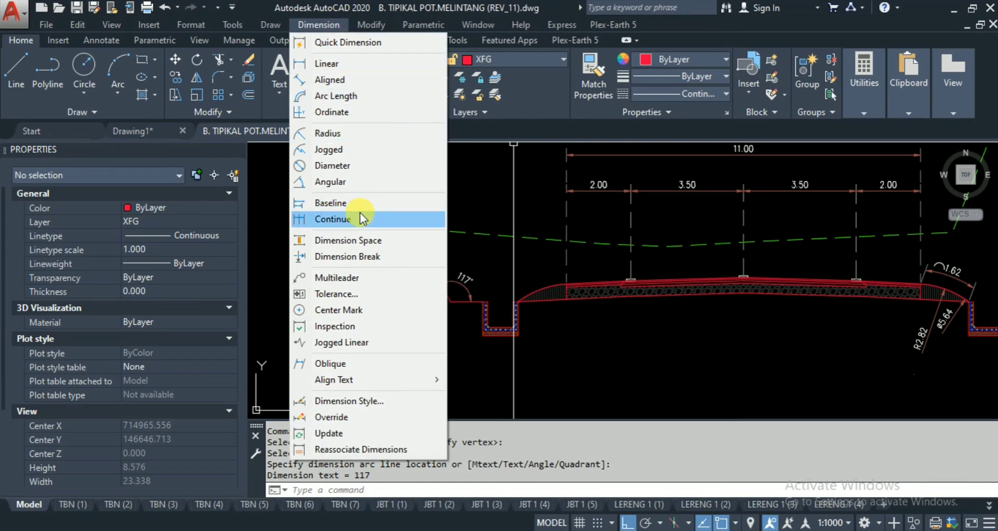
click(560, 267)
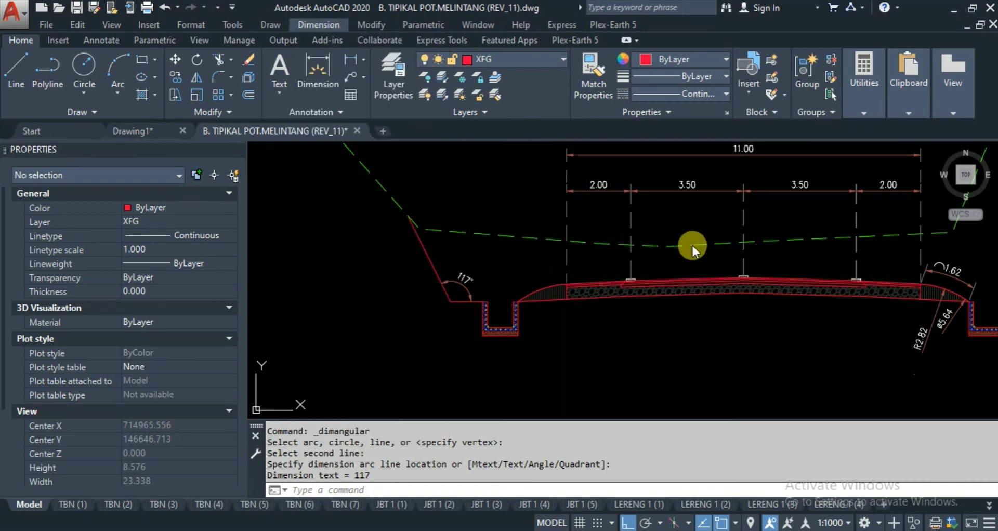
click(702, 200)
middle_drag(665, 194, 490, 229)
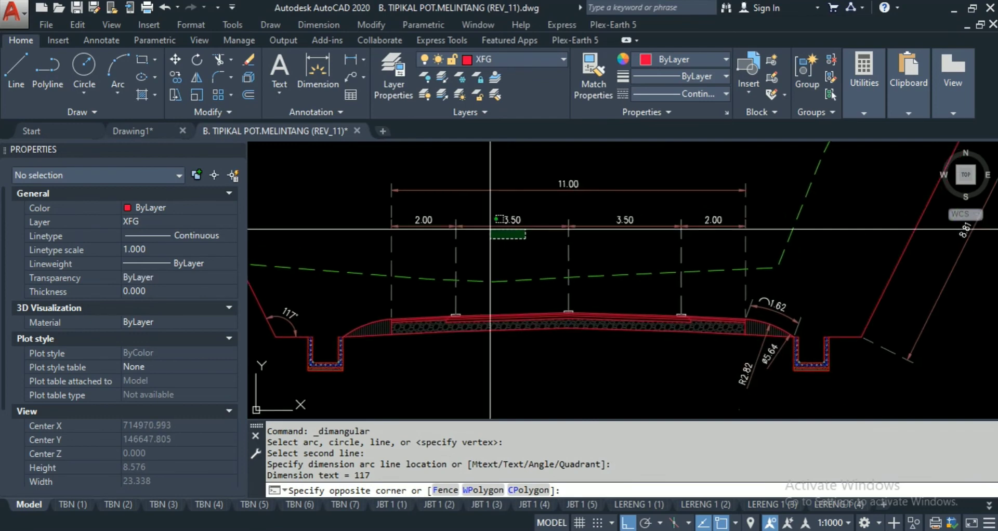
key(Escape)
key(Escape)
key(Escape)
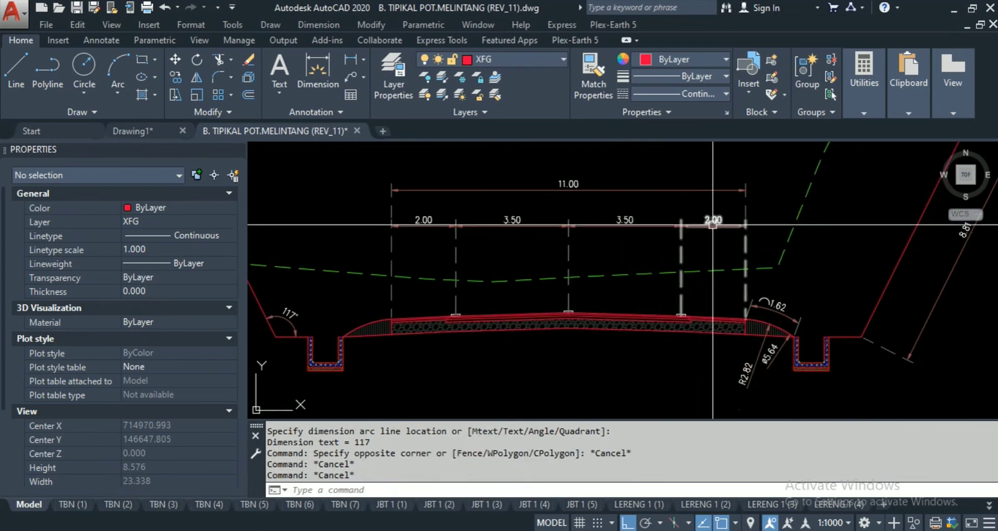
scroll(738, 218, down, 2)
middle_drag(767, 212, 732, 192)
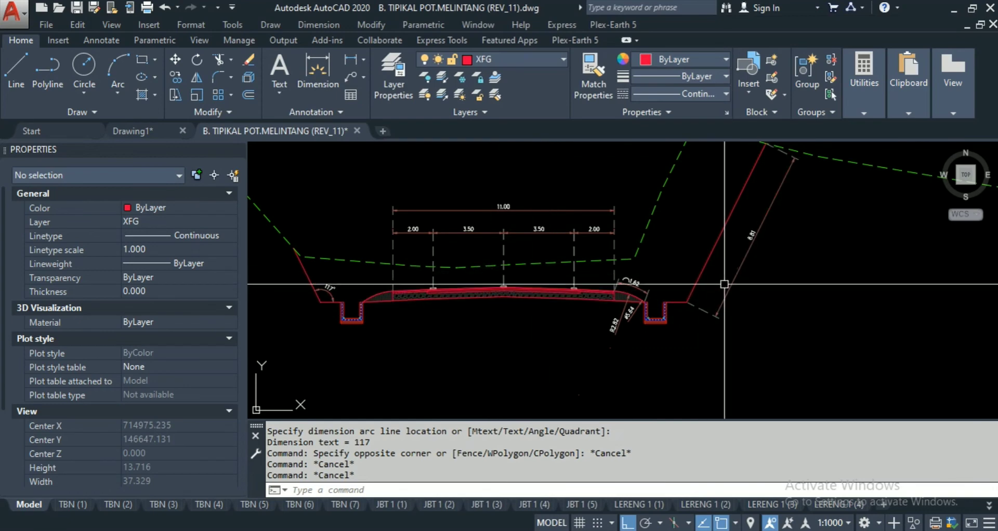
key(Escape)
key(Escape)
key(Escape)
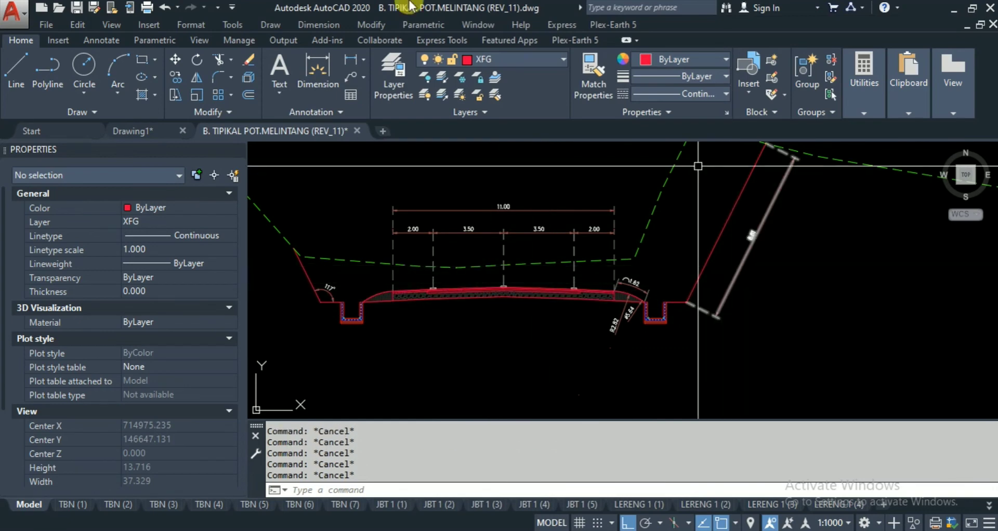
click(319, 24)
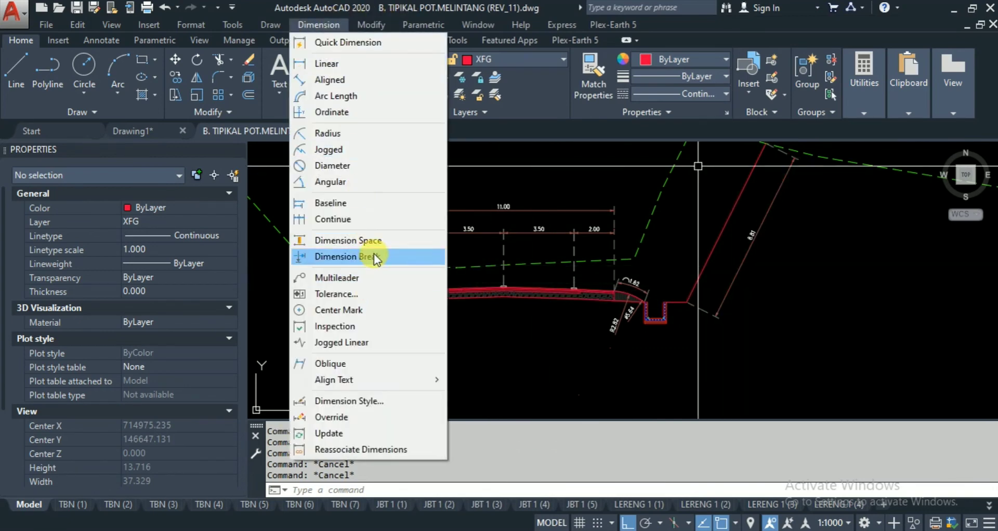
click(364, 220)
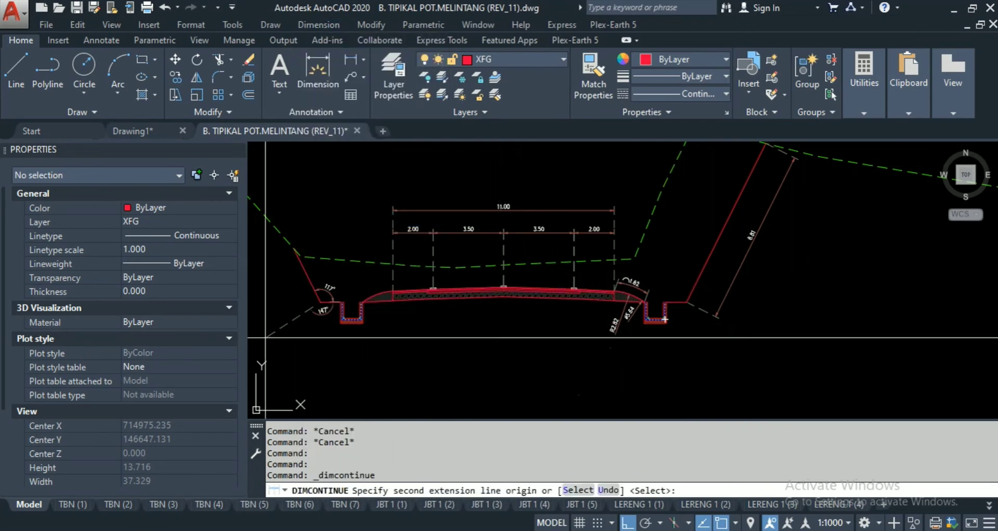
scroll(290, 265, up, 2)
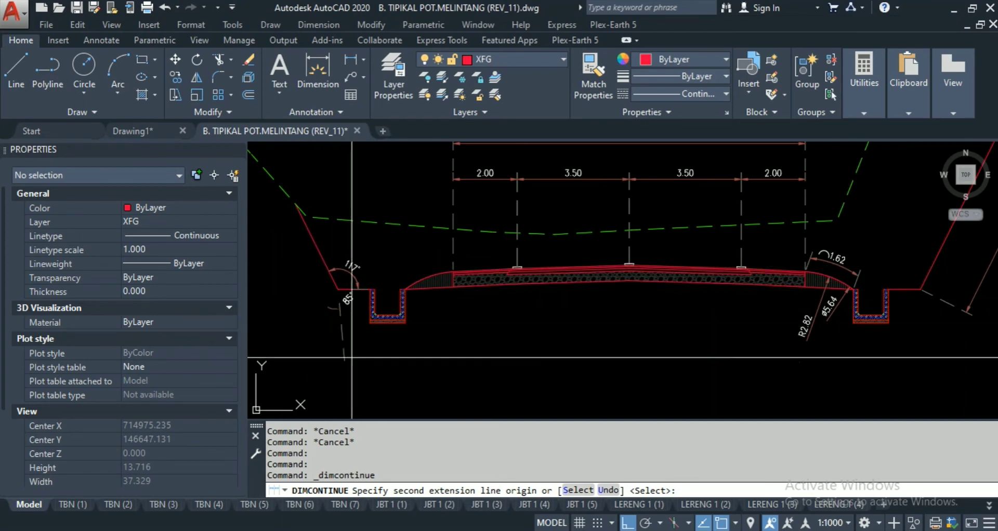
key(Escape)
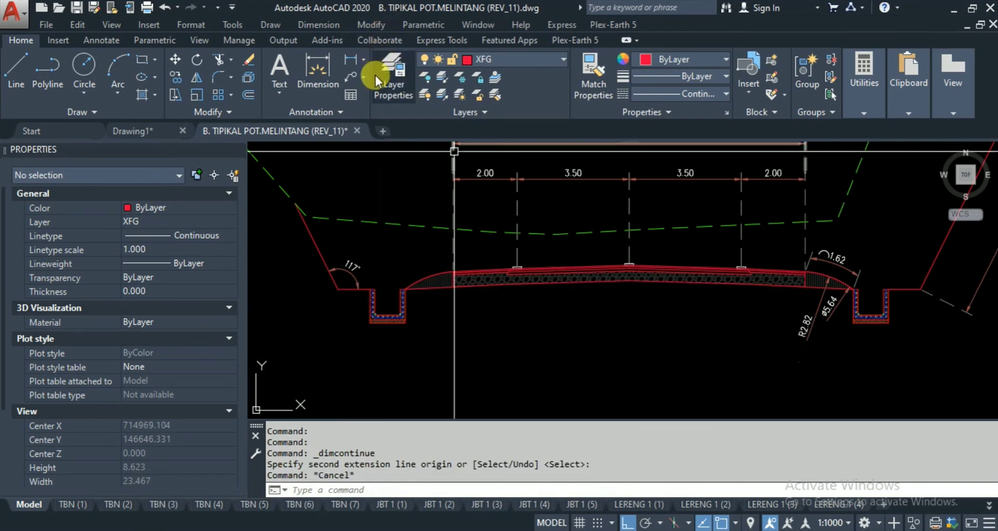
Step: Create a new text style named SKALA 1.100
scroll(463, 339, down, 3)
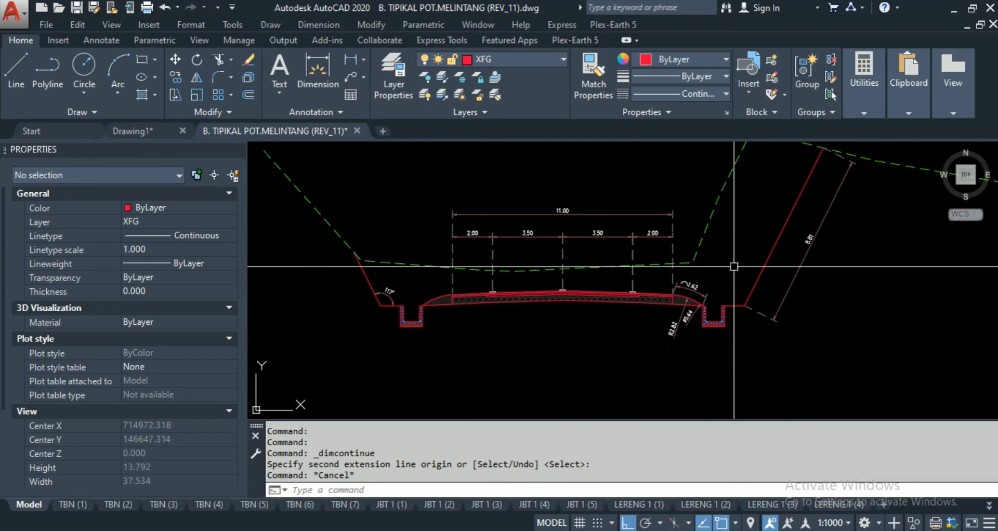
middle_drag(586, 283, 524, 285)
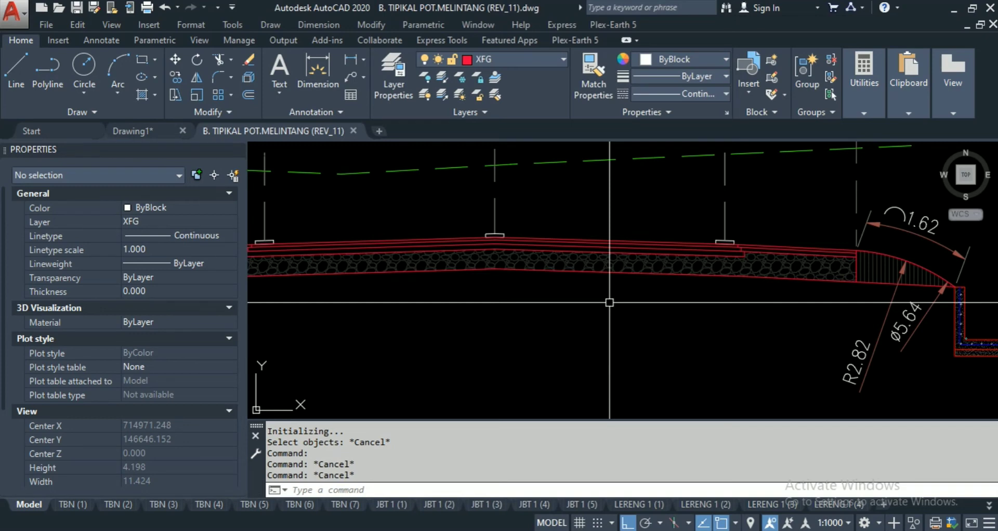
text(s)
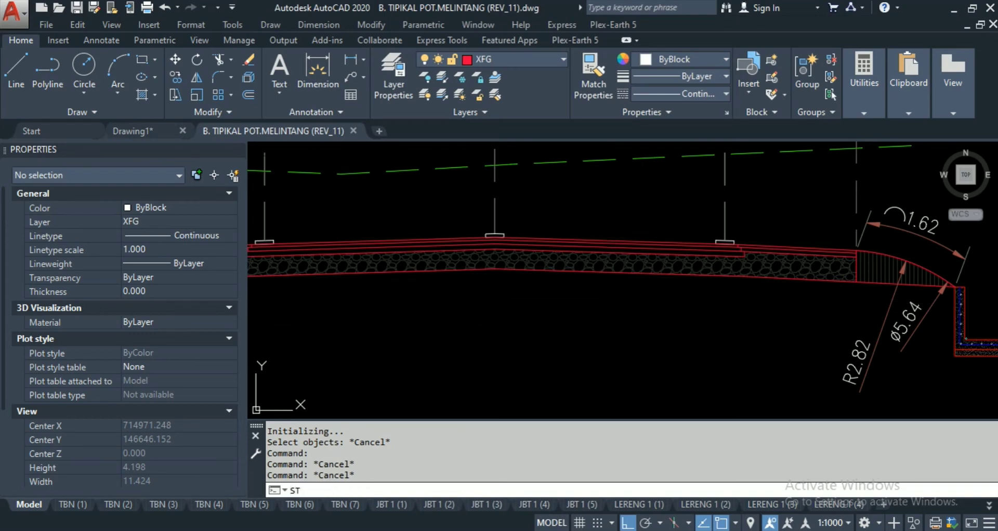
key(Return)
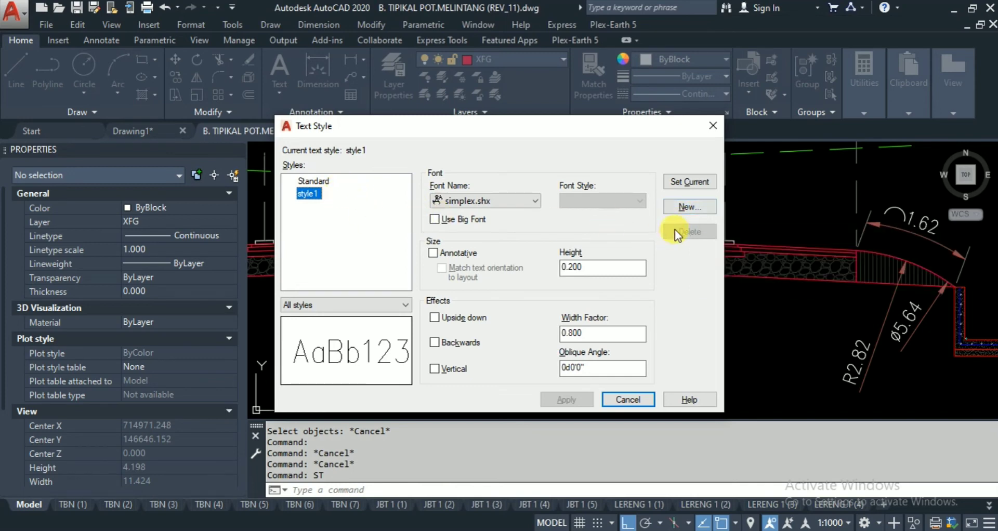
click(693, 203)
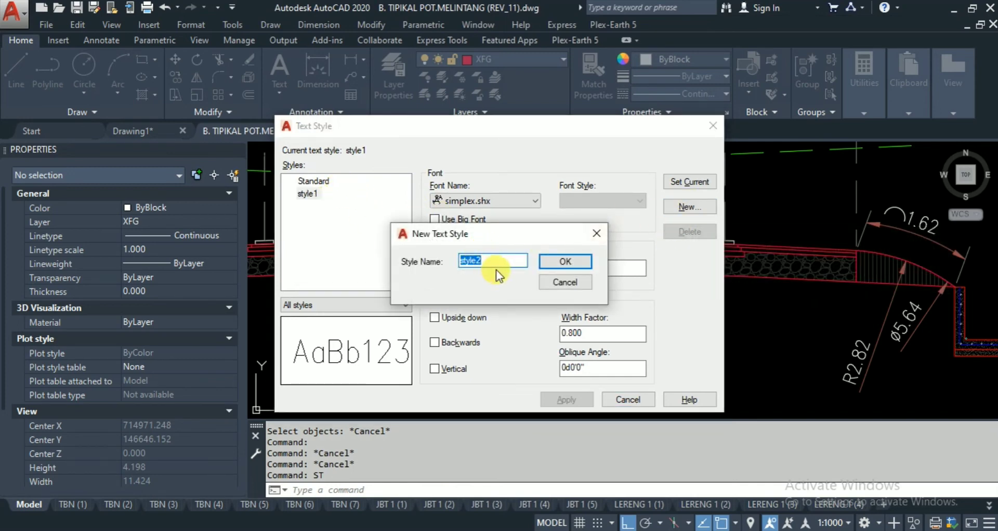
text(SKALA 1.100)
key(Return)
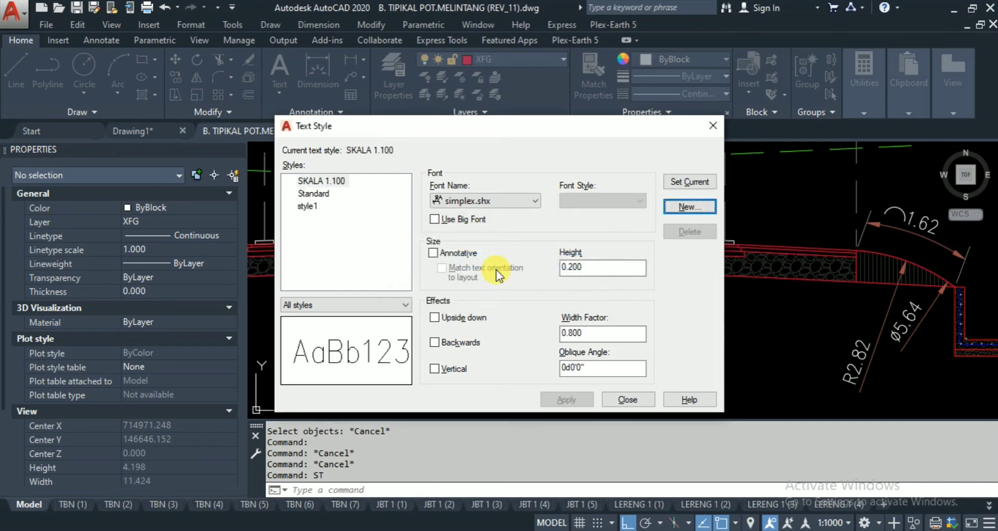
Step: Review the font, height and width factor of the SKALA 1.100 text style, and close the text style settings
click(322, 180)
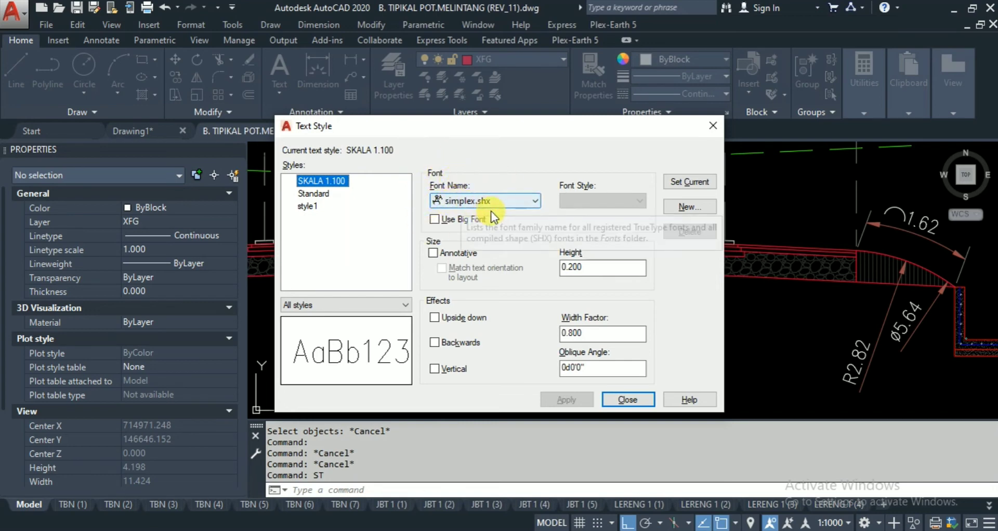
click(504, 202)
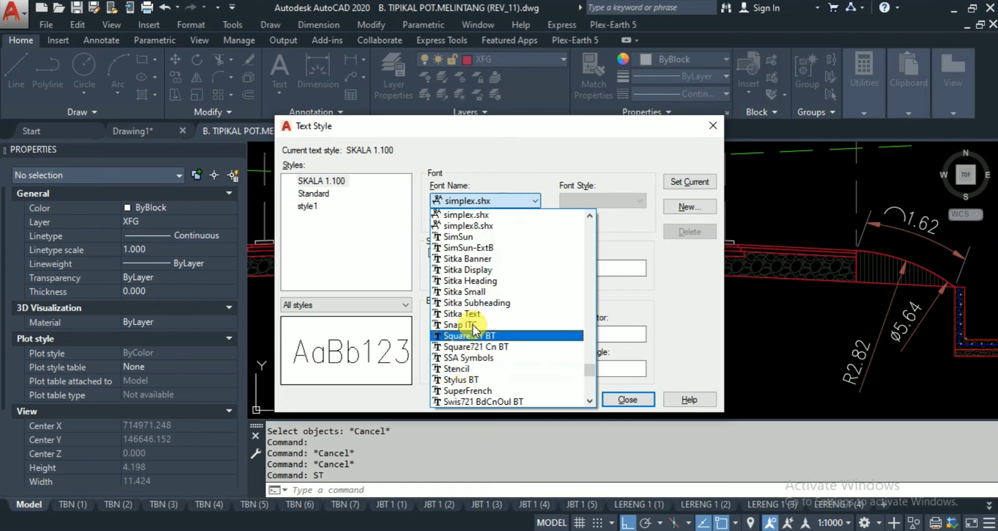
click(497, 198)
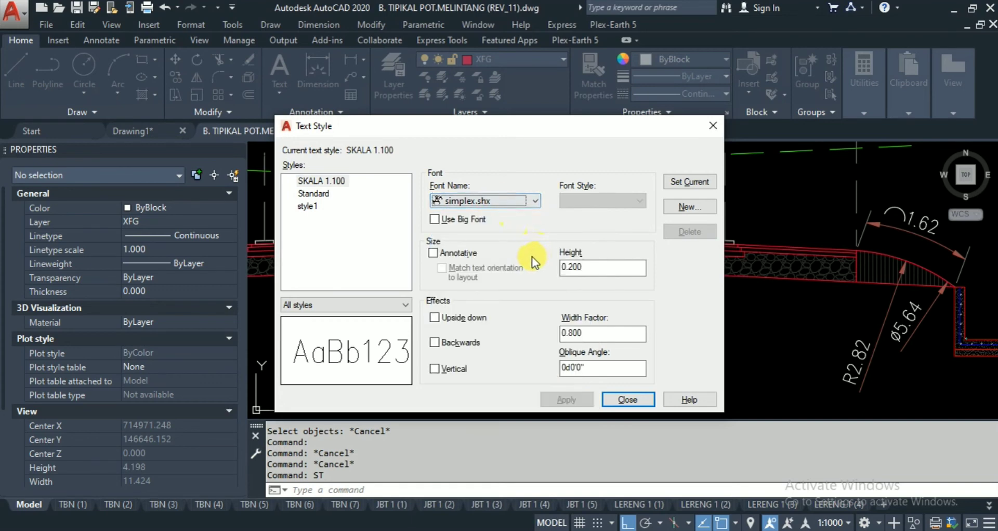
double_click(589, 268)
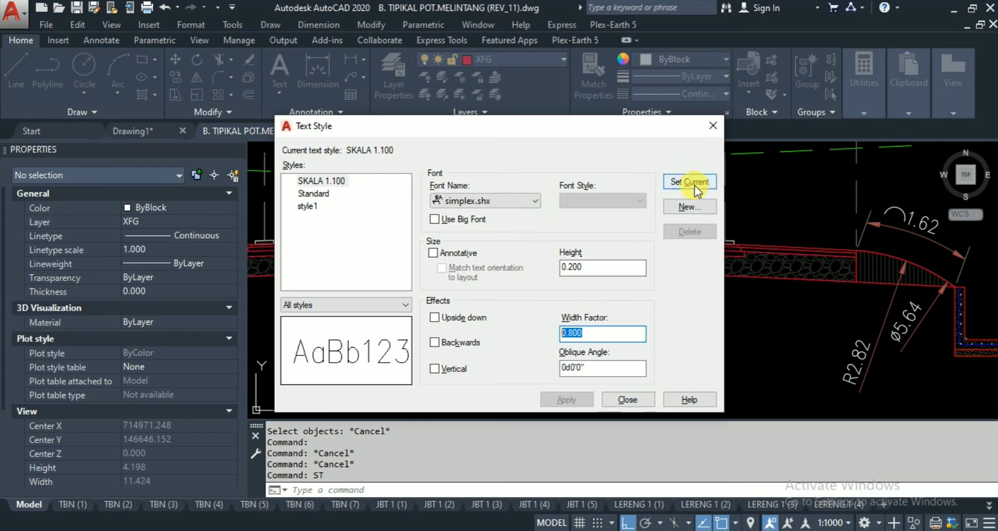
click(626, 399)
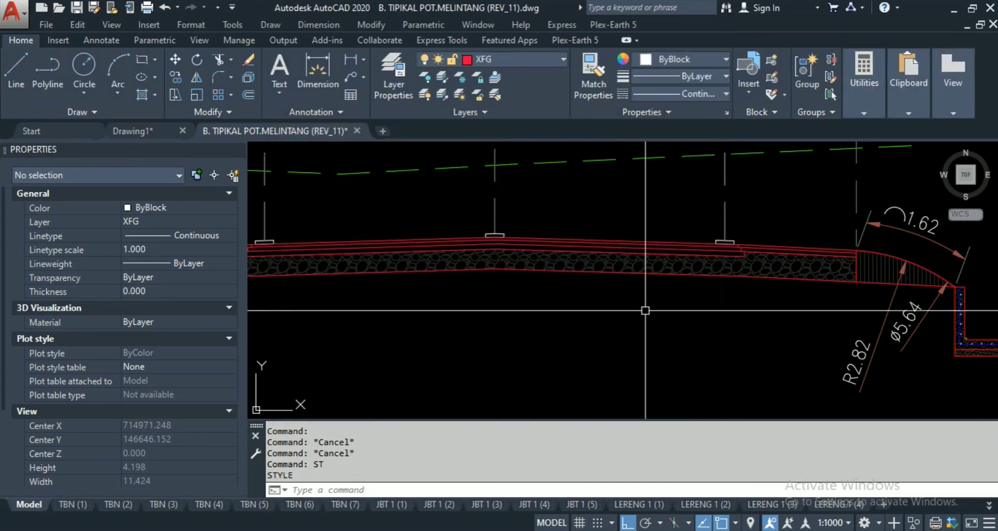
Step: Draw a text-free quick leader from the underside of the left drainage channel's base, running straight down and bending left
scroll(675, 334, down, 2)
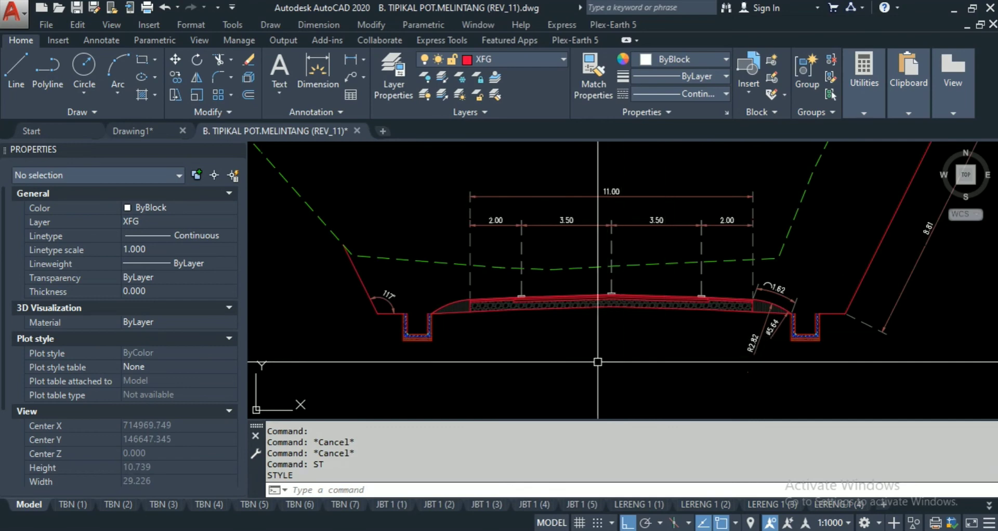
mouse_move(608, 372)
middle_down()
mouse_move(610, 357)
mouse_move(505, 325)
middle_up()
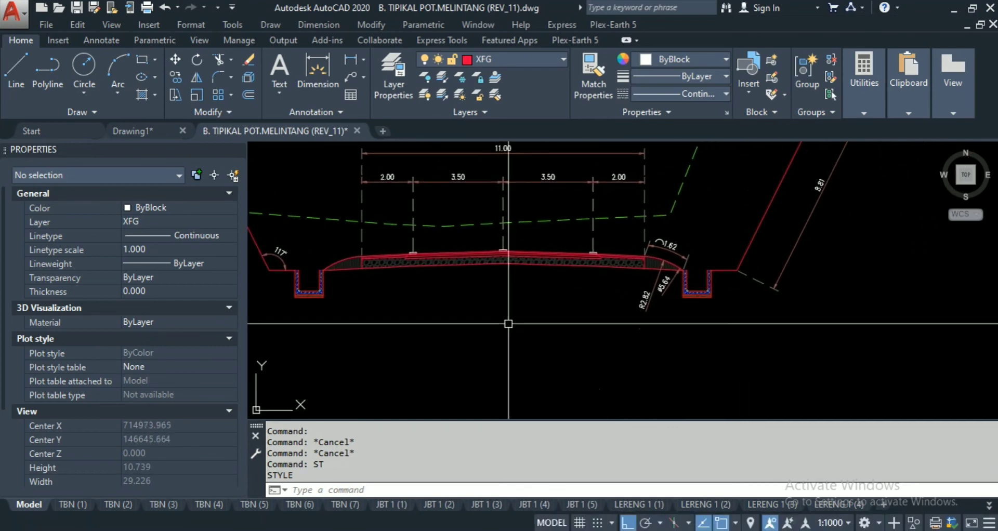
scroll(719, 271, up, 1)
scroll(670, 289, up, 1)
scroll(695, 315, up, 1)
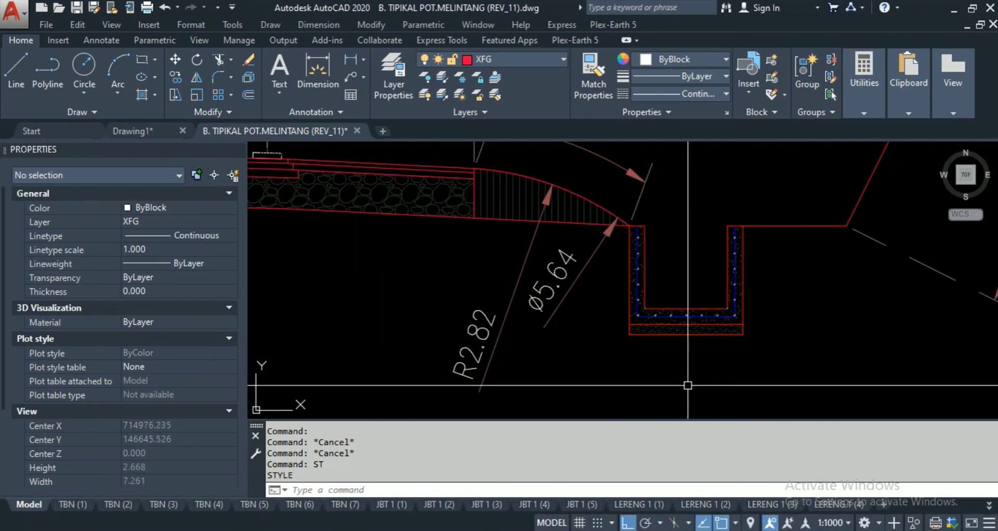
middle_drag(576, 382, 931, 325)
scroll(580, 315, down, 2)
middle_drag(470, 303, 870, 313)
scroll(523, 296, up, 1)
scroll(519, 306, up, 1)
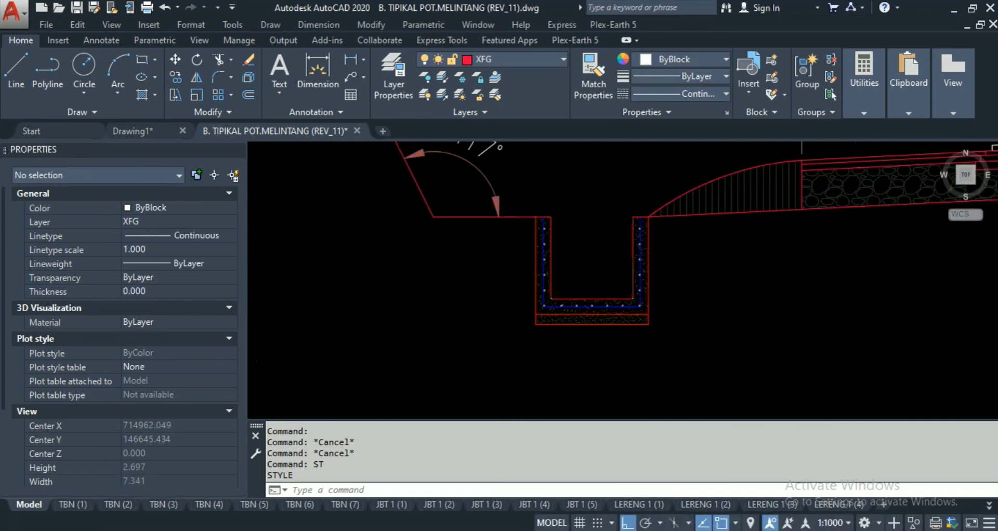
scroll(552, 337, up, 1)
middle_drag(574, 352, 522, 316)
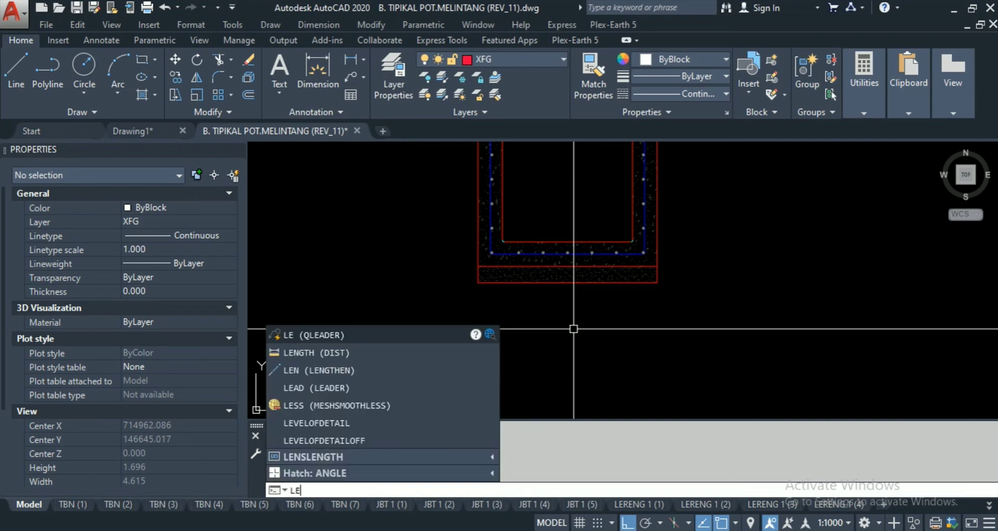
key(Return)
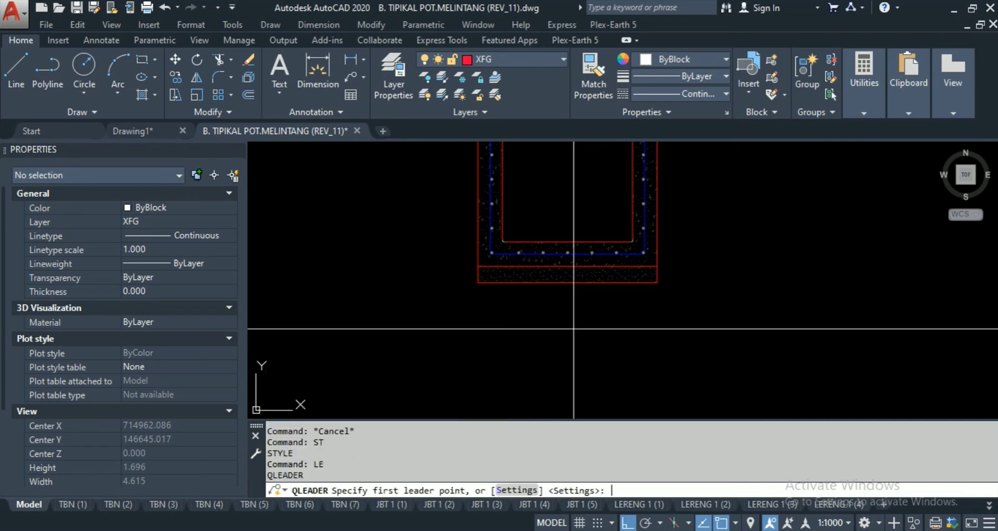
scroll(573, 328, down, 5)
scroll(577, 260, up, 8)
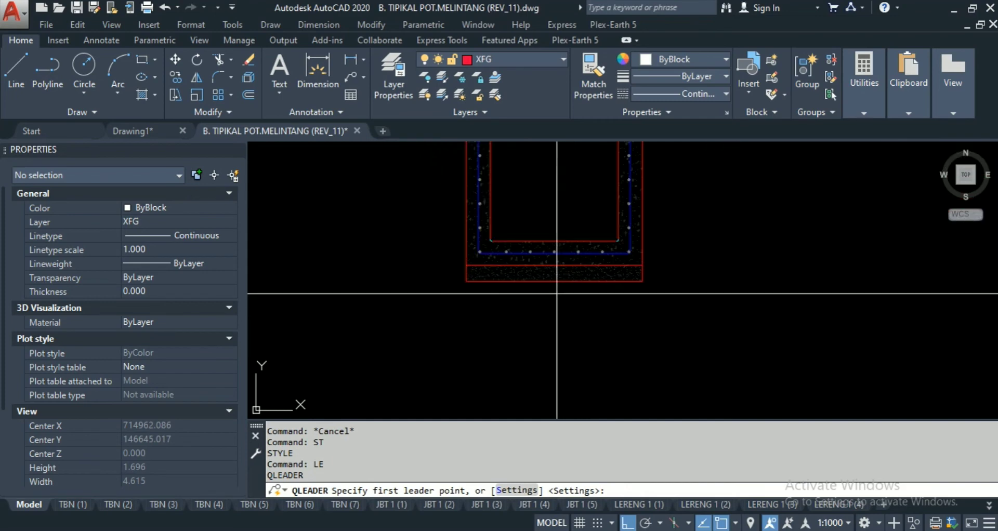
click(552, 279)
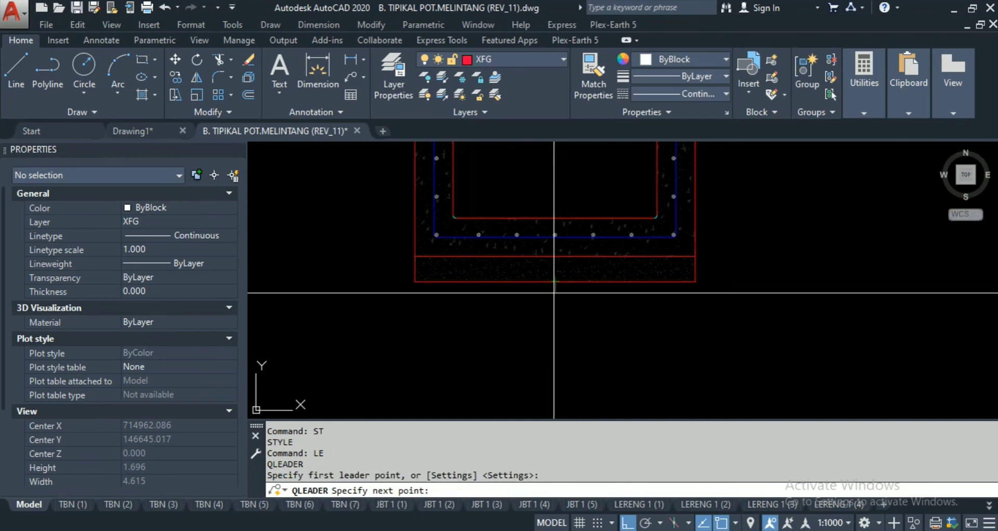
scroll(551, 352, down, 4)
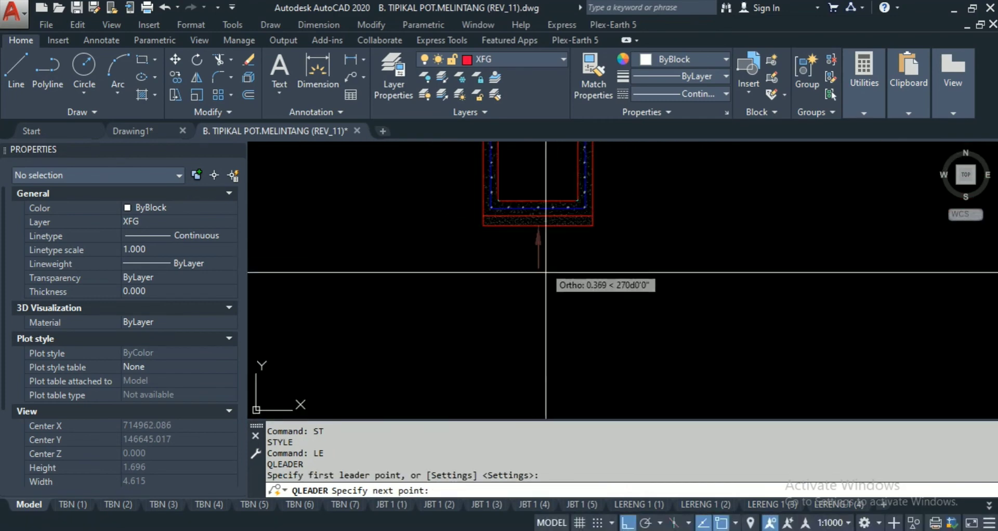
click(538, 332)
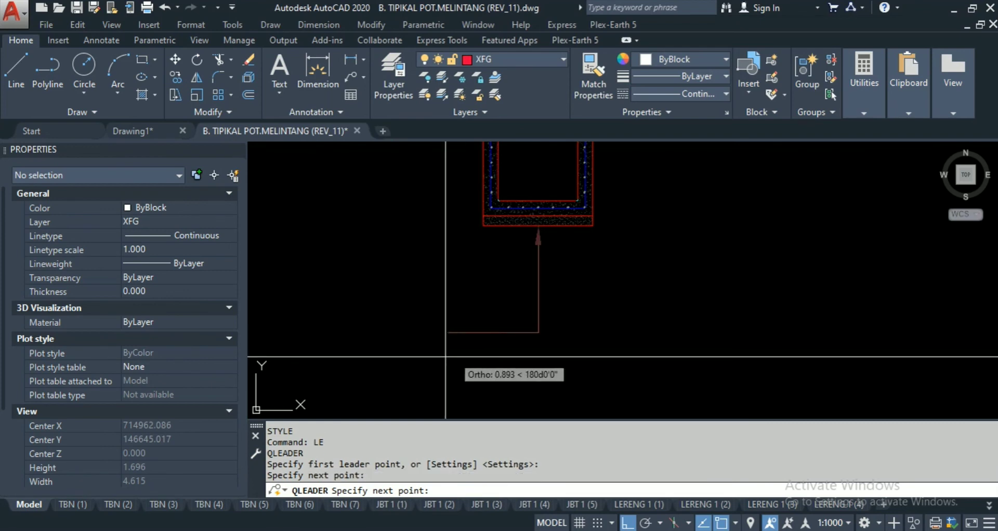
click(416, 344)
key(Escape)
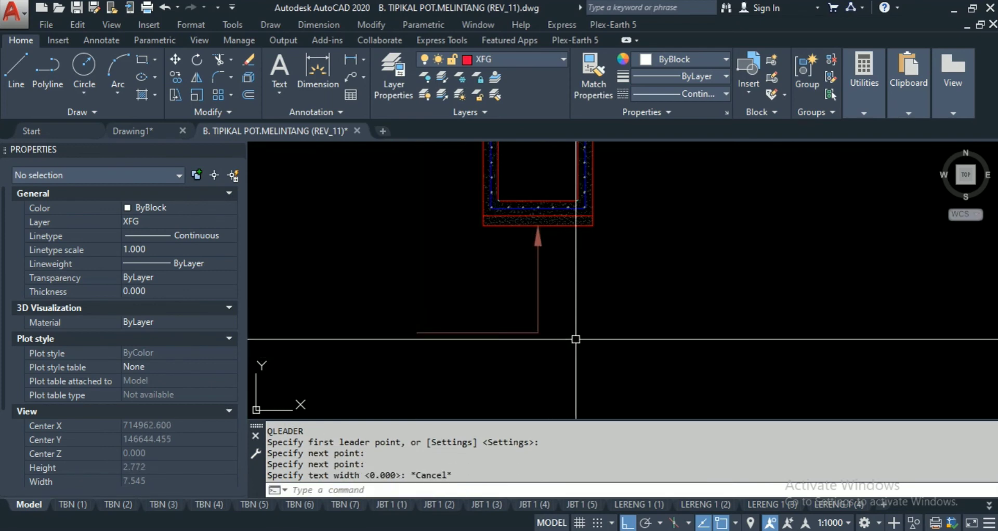
Step: Move the leader straight up about 0.06 so its arrowhead points inside the bedding layer under the left drainage channel
click(524, 307)
click(524, 306)
text(m)
key(Return)
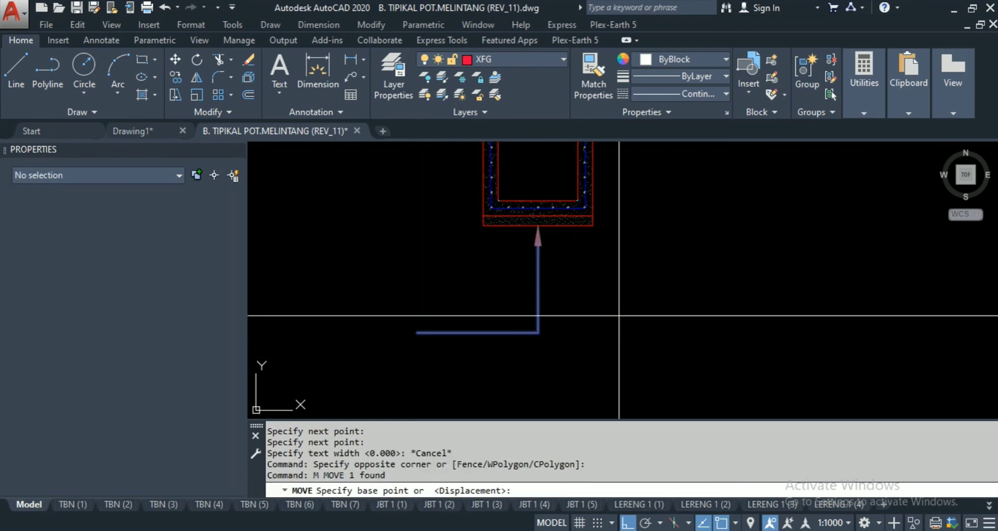
scroll(605, 285, up, 2)
click(606, 278)
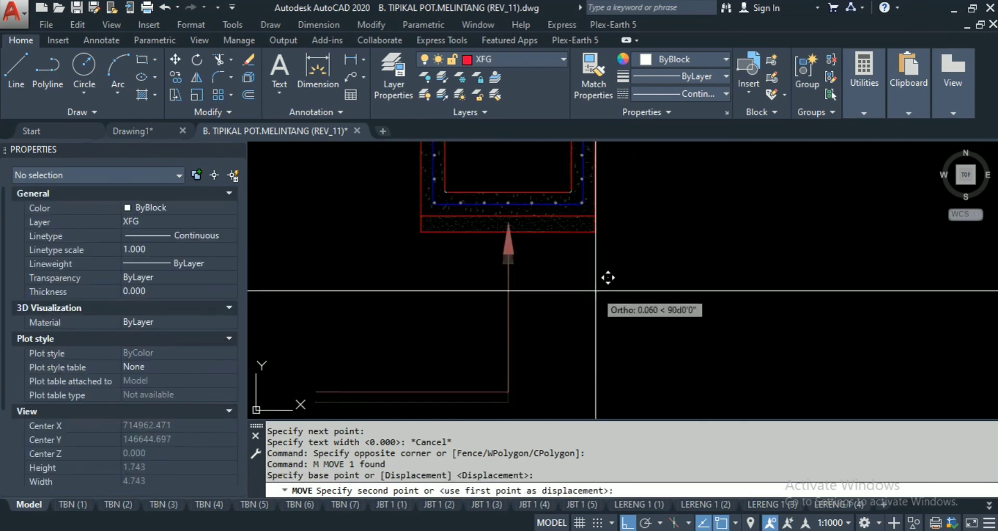
click(596, 289)
scroll(508, 307, down, 2)
click(508, 349)
click(478, 343)
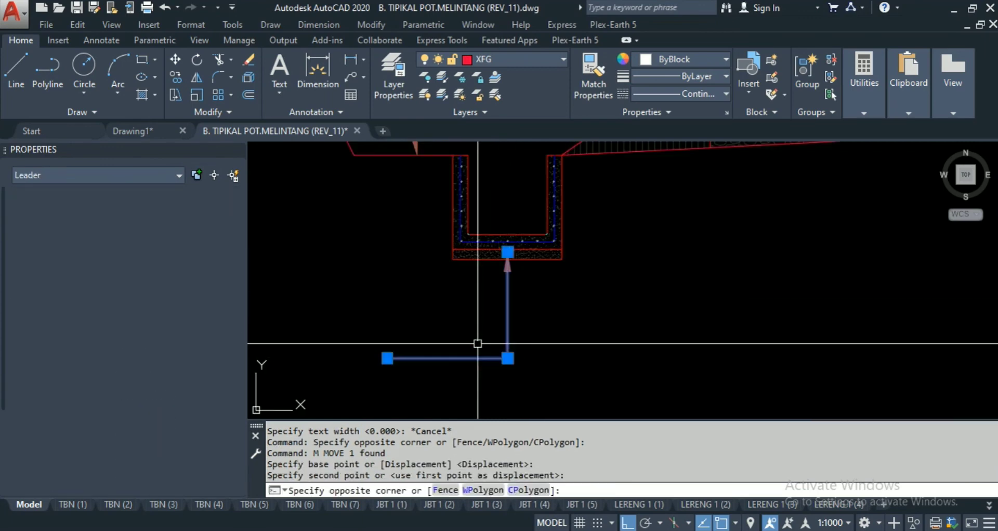
key(Escape)
key(Escape)
Step: Draw a second text-free quick leader from the left channel's inner floor, bending left below the first leader and ending level with its left end
text(le)
key(Return)
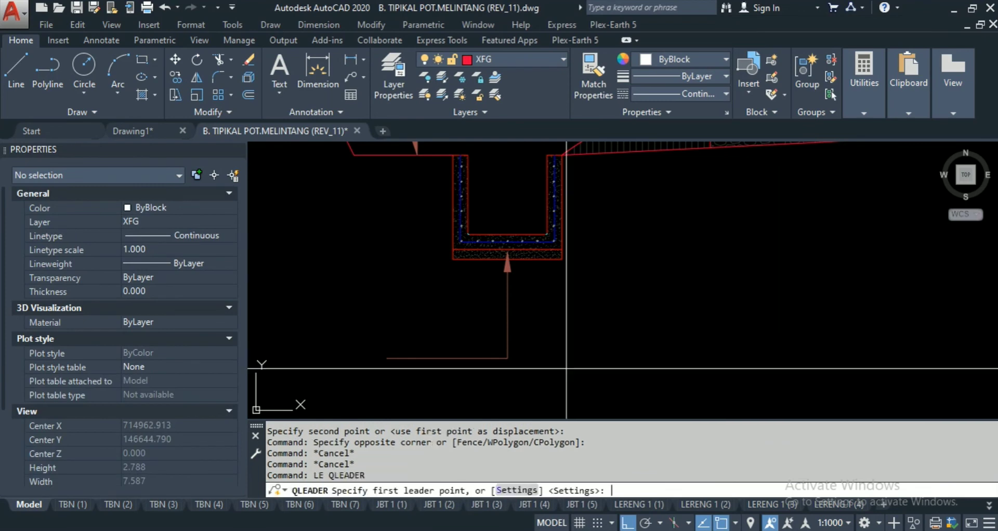
scroll(540, 231, up, 5)
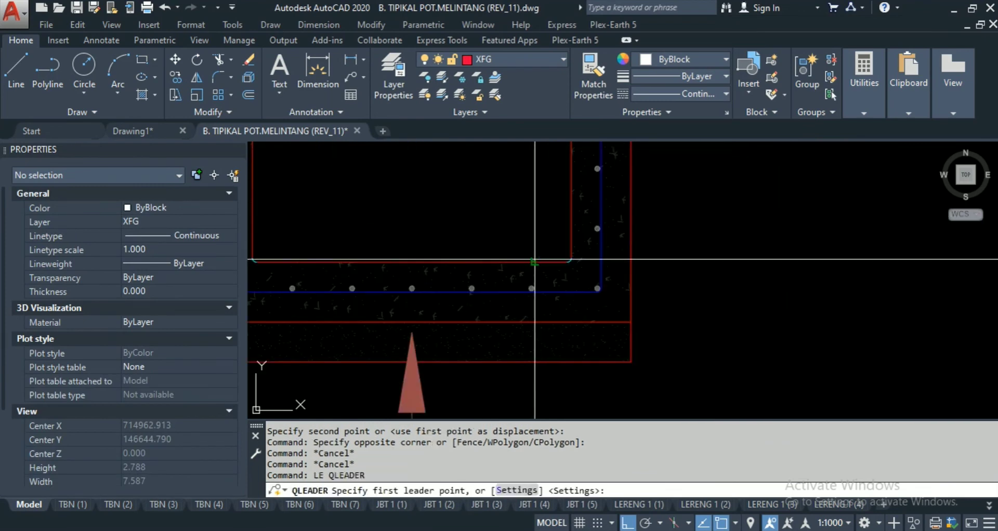
click(535, 261)
scroll(543, 236, down, 5)
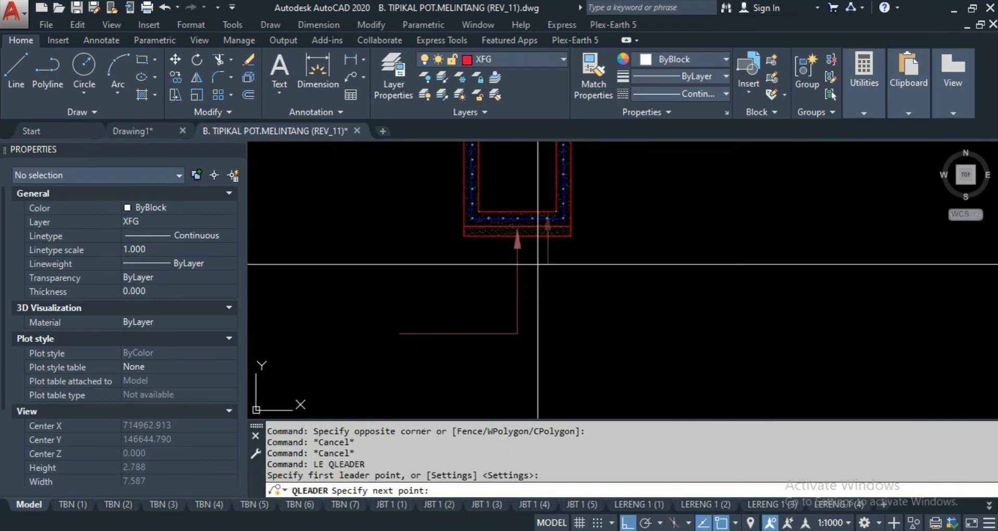
click(548, 373)
click(400, 373)
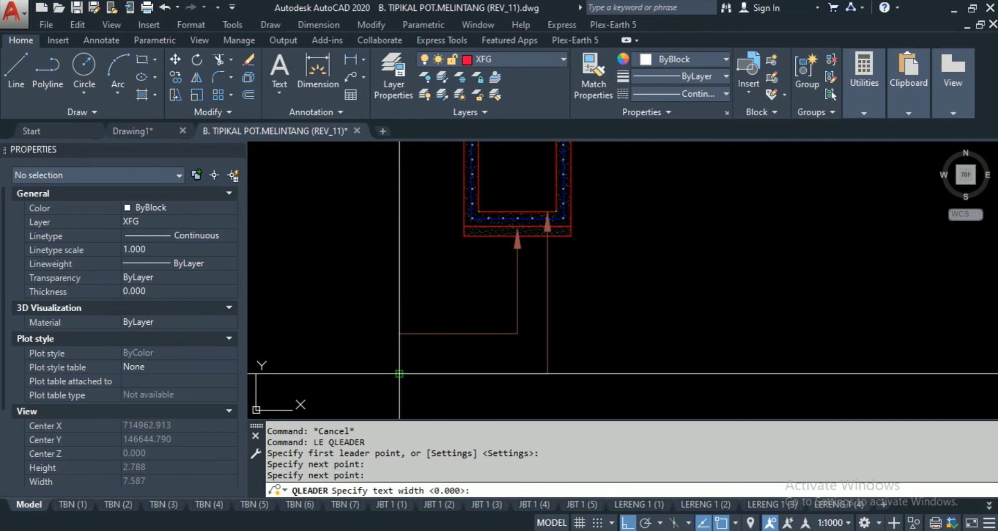
key(Escape)
key(Escape)
key(Escape)
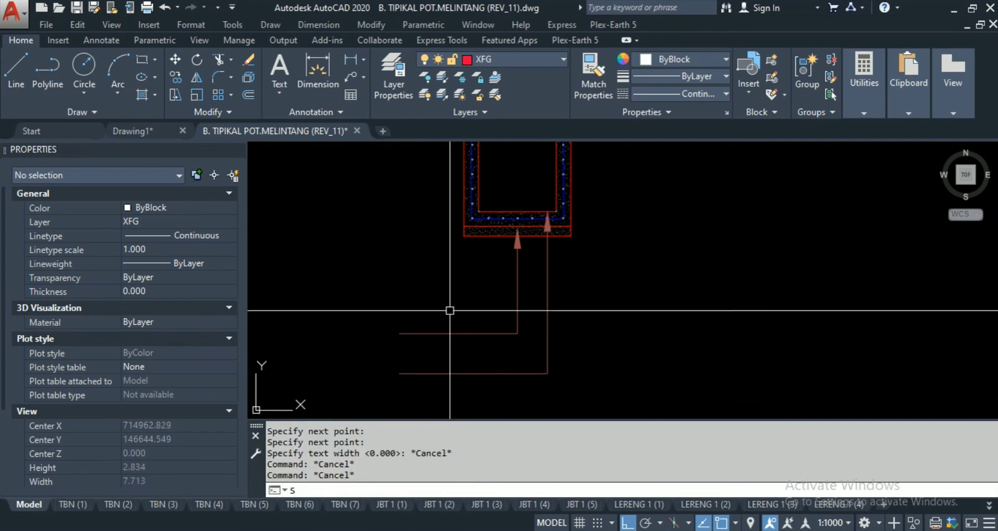
key(Escape)
Step: Stretch the left ends of both leaders further left to lengthen their horizontal segments
mouse_move(429, 360)
middle_down()
mouse_move(494, 245)
mouse_move(472, 296)
middle_up()
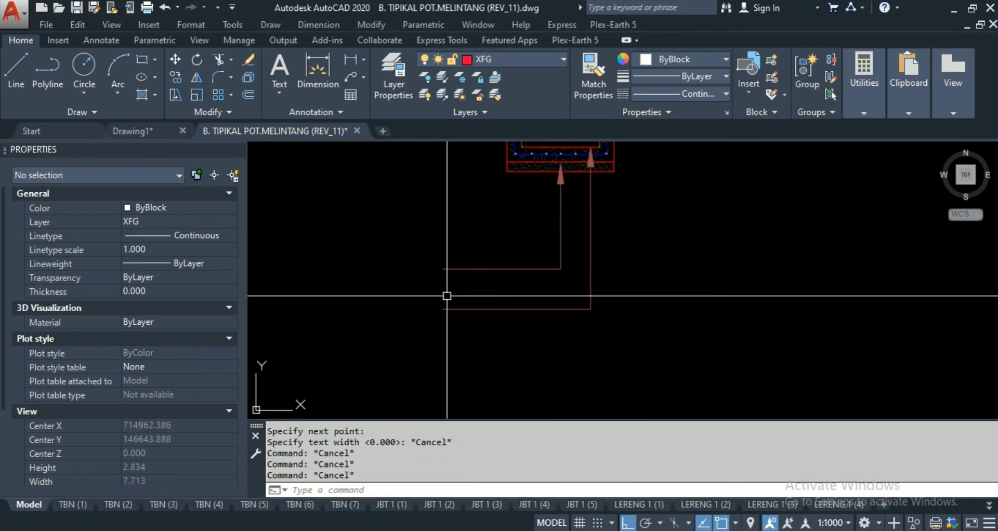
key(Escape)
key(Escape)
text(s)
key(Return)
click(472, 403)
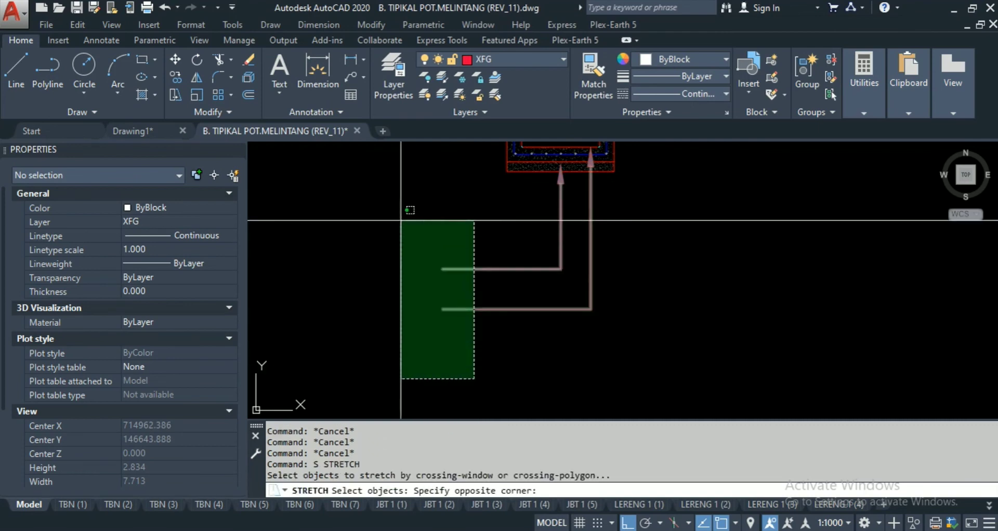
click(412, 218)
key(Return)
click(413, 215)
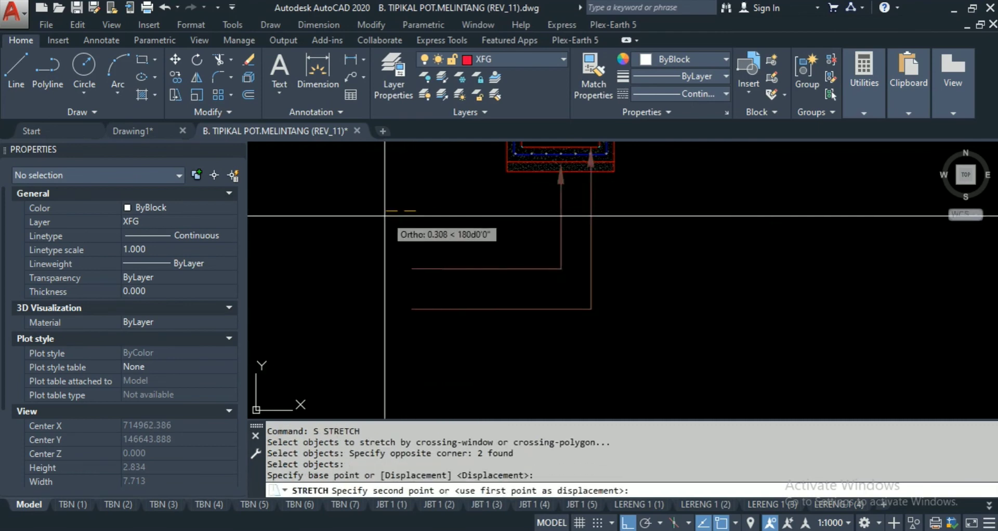
click(352, 216)
middle_drag(507, 323, 525, 355)
scroll(525, 355, down, 2)
key(Escape)
key(Escape)
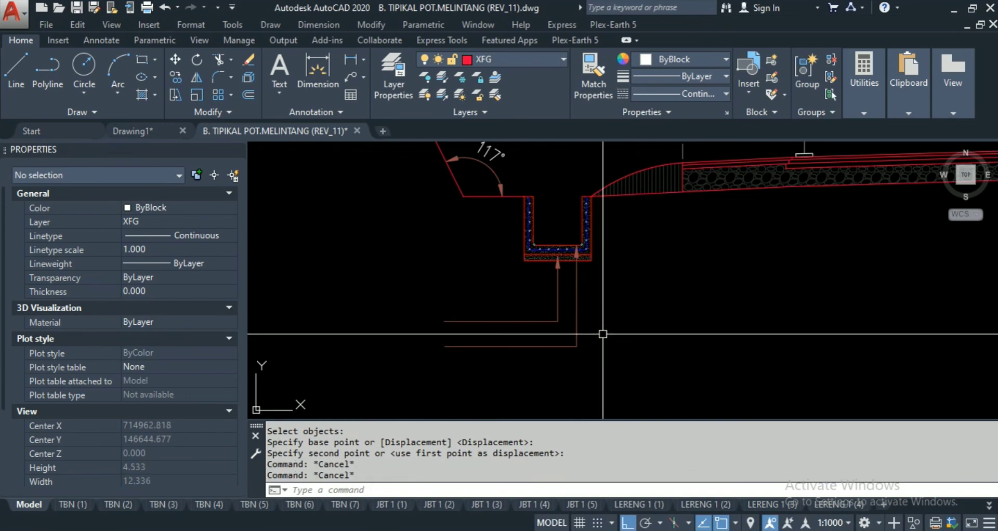
middle_drag(583, 330, 596, 347)
key(Escape)
key(Escape)
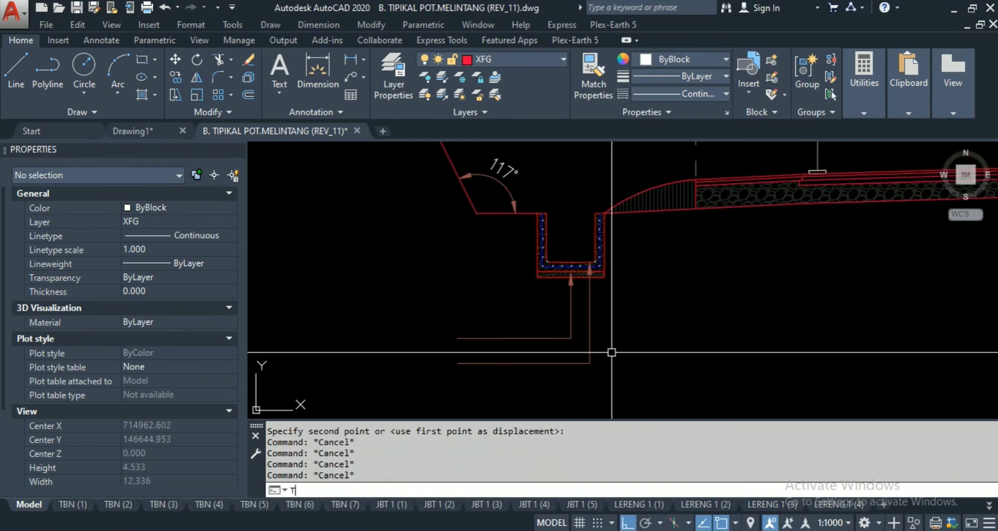
Step: Add multiline text reading "Learn Concreate" above the upper leader's horizontal segment, widening its text frame to about 2.67
key(Return)
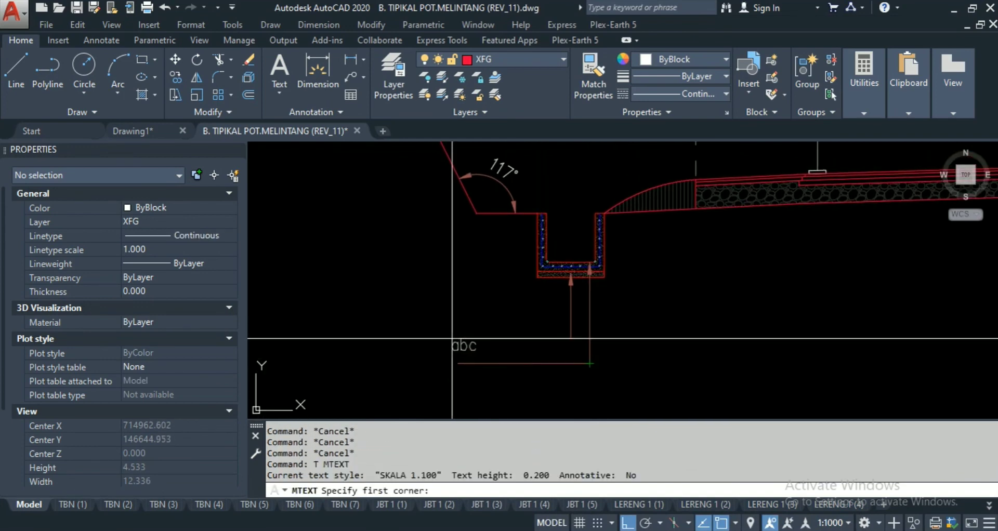
click(457, 339)
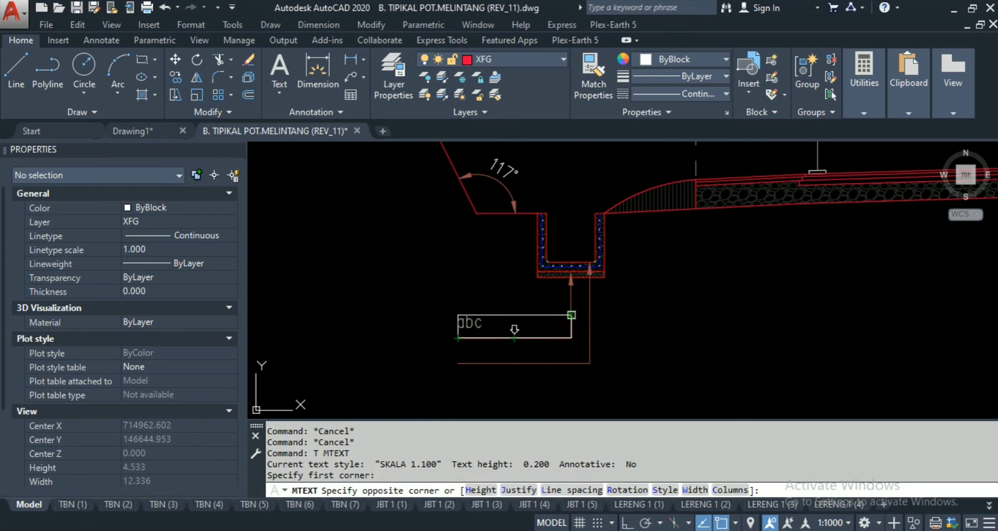
click(571, 315)
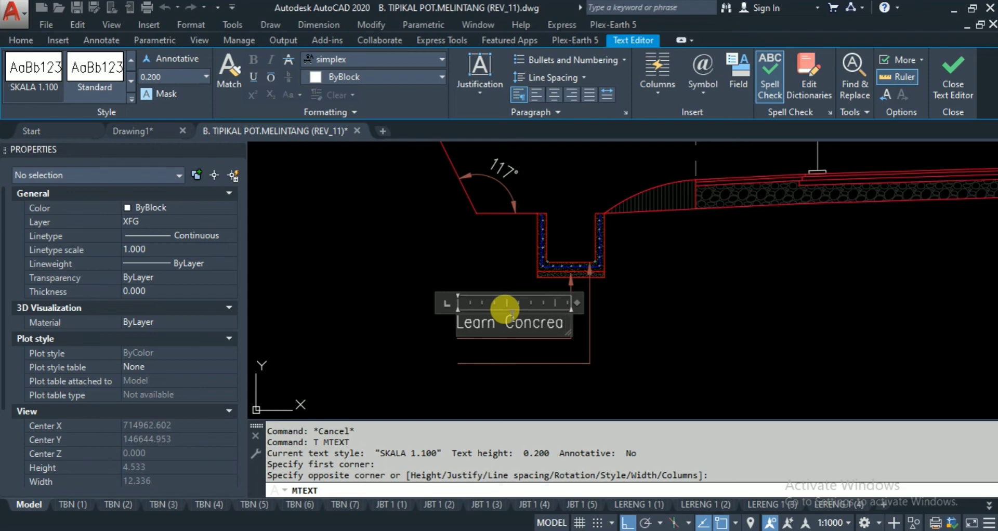
text(te)
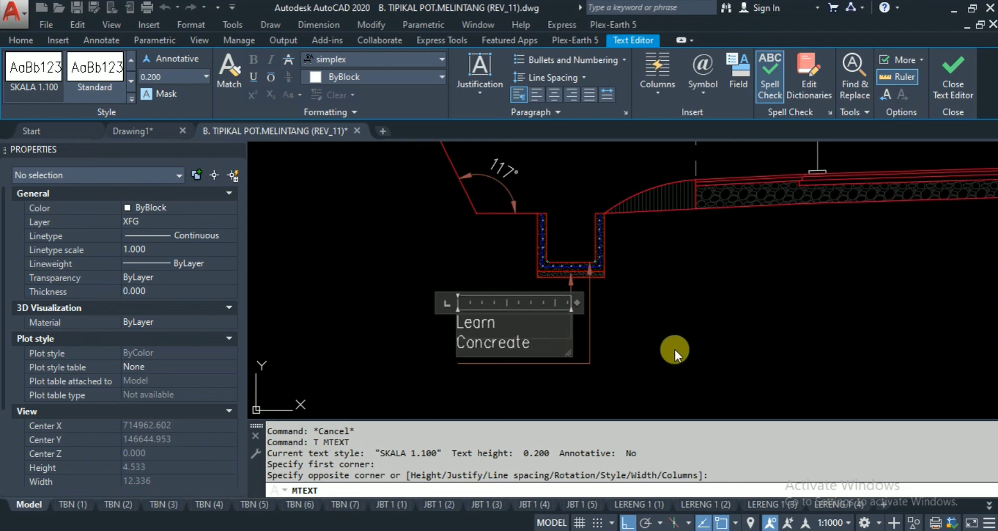
drag(570, 303, 601, 304)
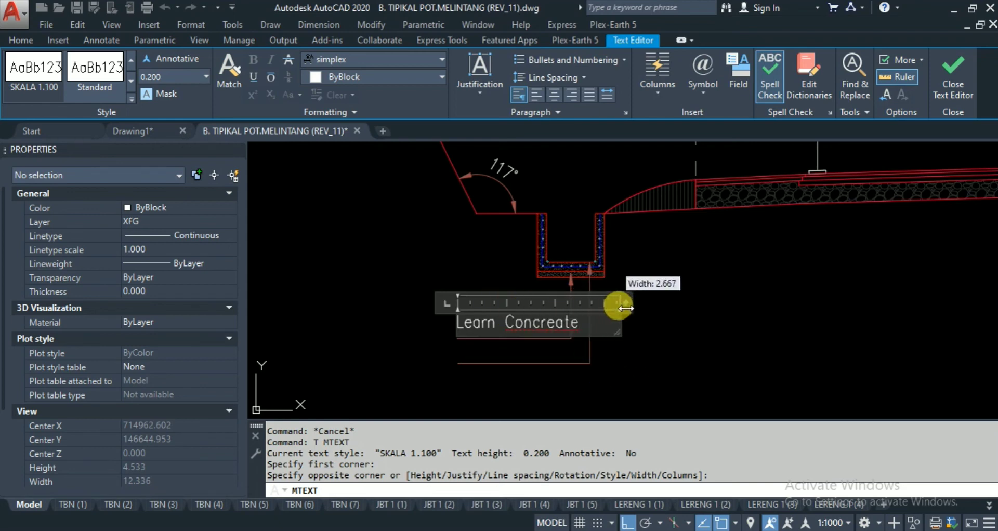
key(Escape)
Step: Move the "Learn Concreate" text straight down about 0.1 so it sits just above the upper leader's line
click(498, 335)
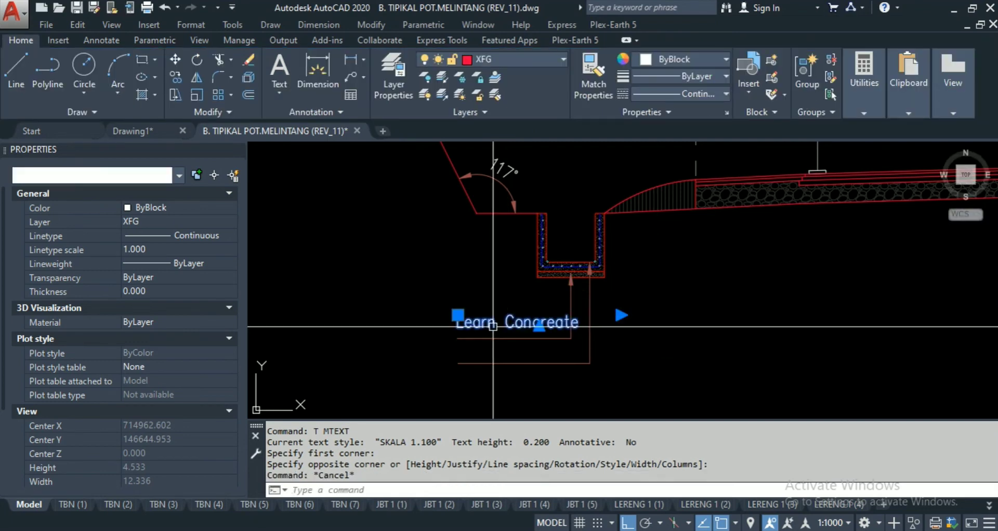
text(m)
key(Return)
scroll(419, 371, up, 6)
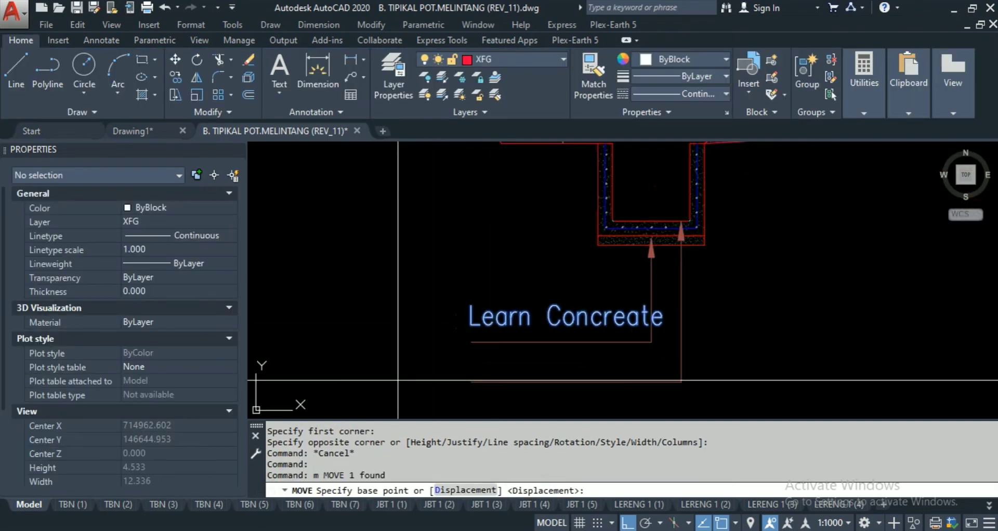
click(410, 330)
scroll(410, 343, down, 5)
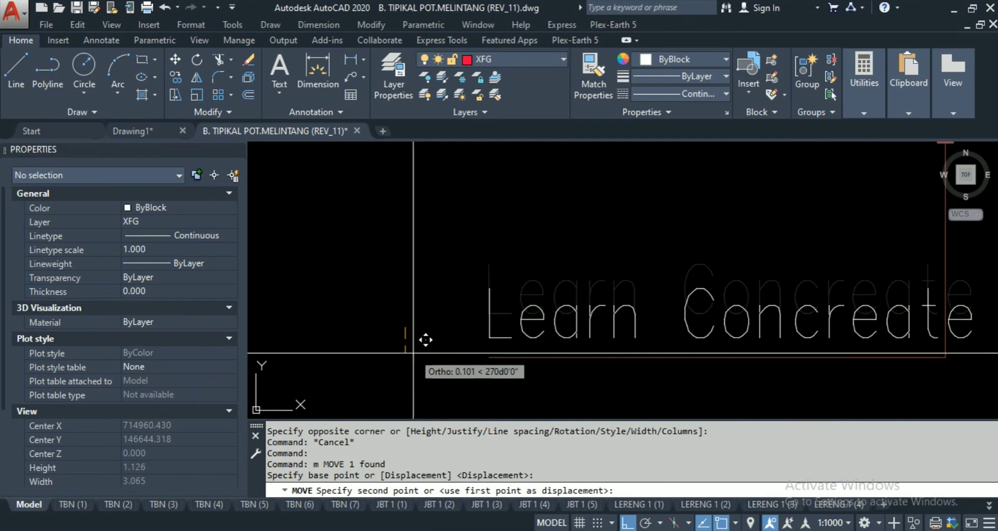
key(Escape)
key(Escape)
key(Escape)
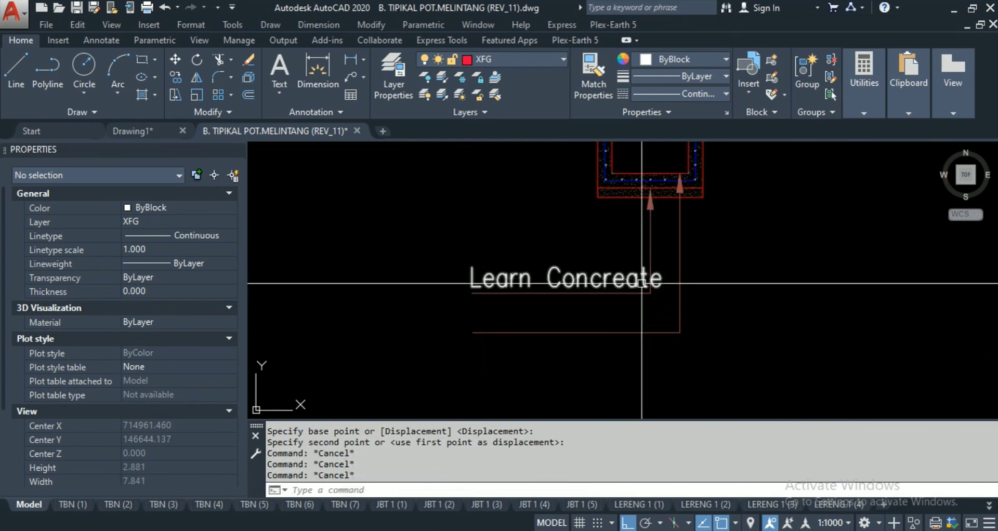
text(s)
key(Return)
click(540, 224)
key(Escape)
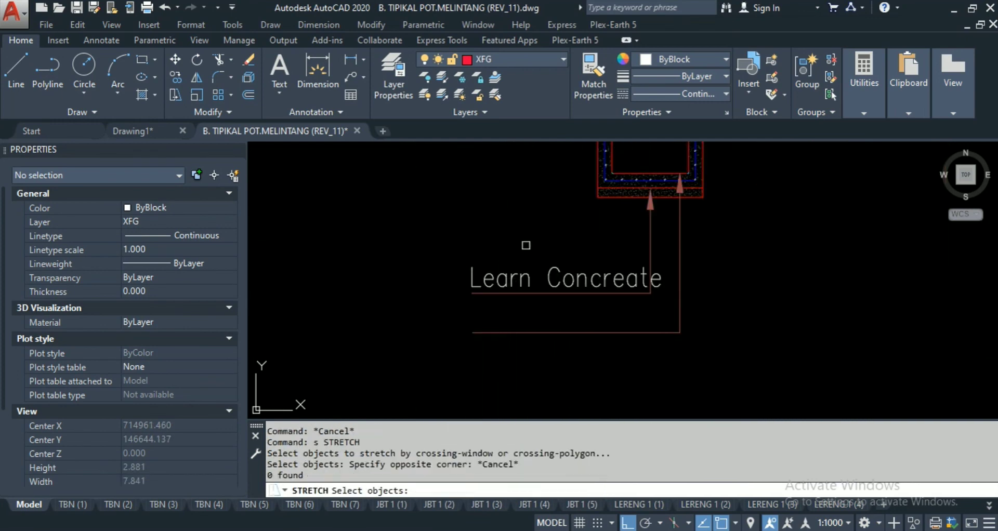
key(Escape)
Step: Stretch the left ends of both leaders, together with the text, about 0.5 further left
text(S)
key(Return)
click(534, 200)
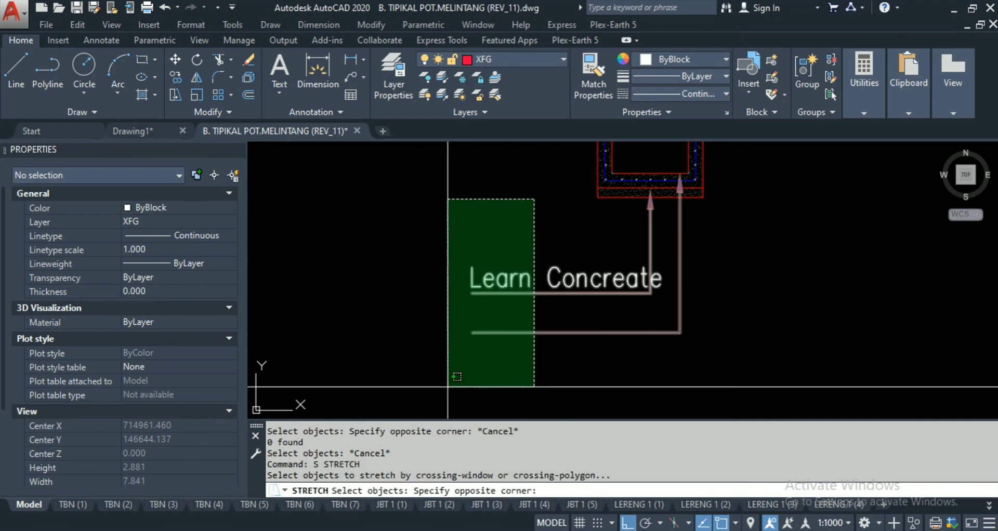
click(476, 409)
key(Return)
click(536, 389)
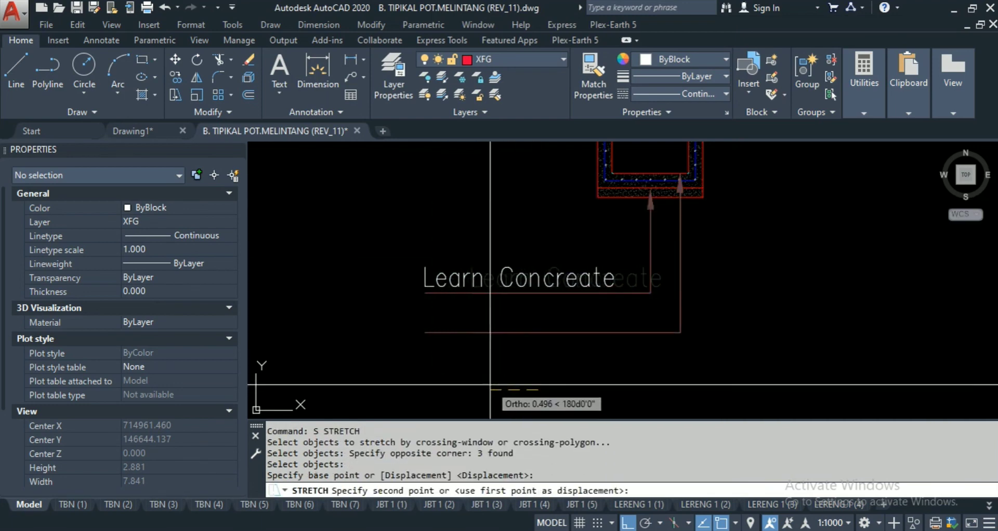
click(494, 386)
key(Escape)
key(Escape)
key(Escape)
middle_drag(543, 326, 515, 302)
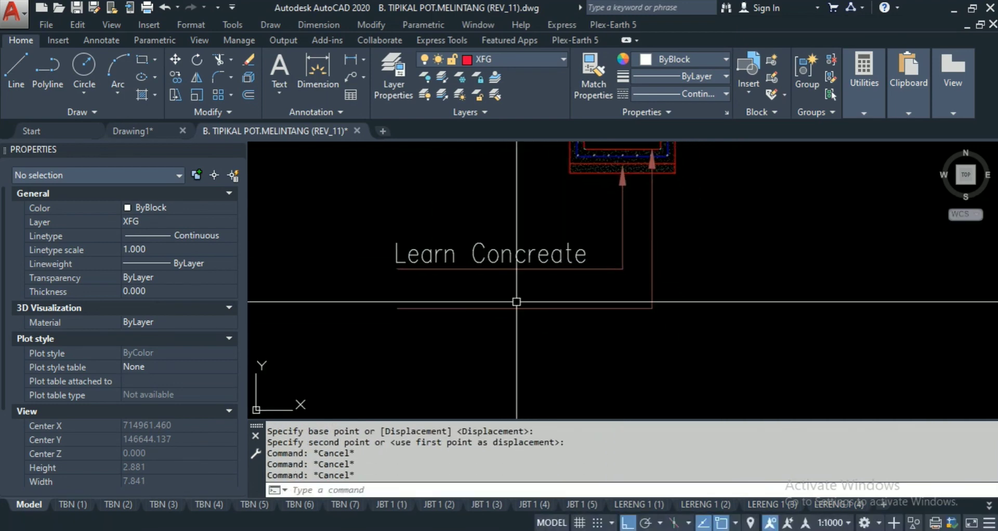
Step: Try to copy the "Learn Concreate" text to the lower leader, using a base point just left of the upper leader's end
click(524, 254)
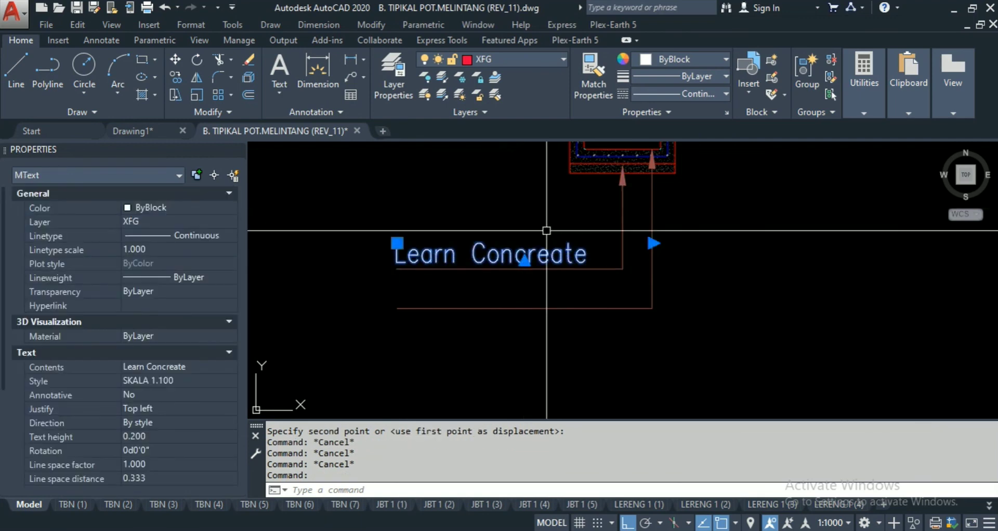
text(co)
key(Return)
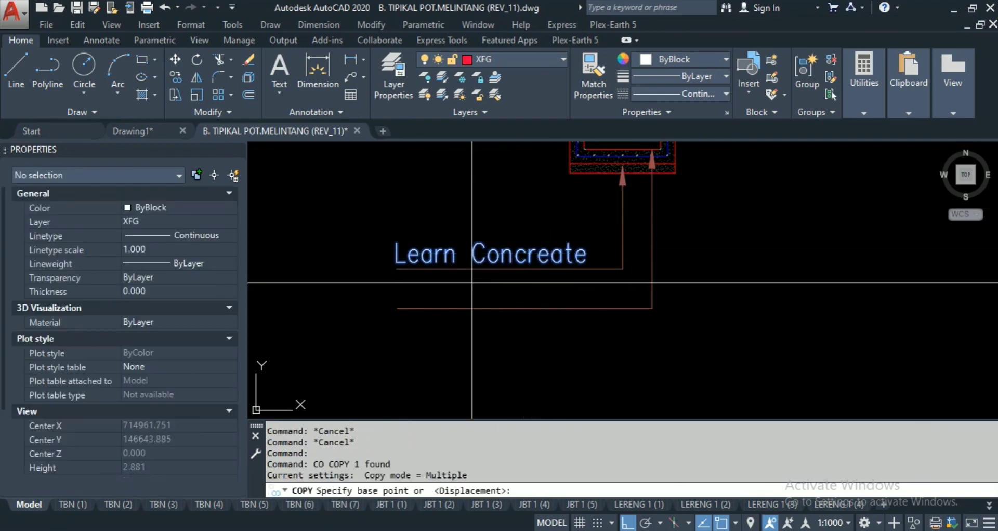
click(385, 269)
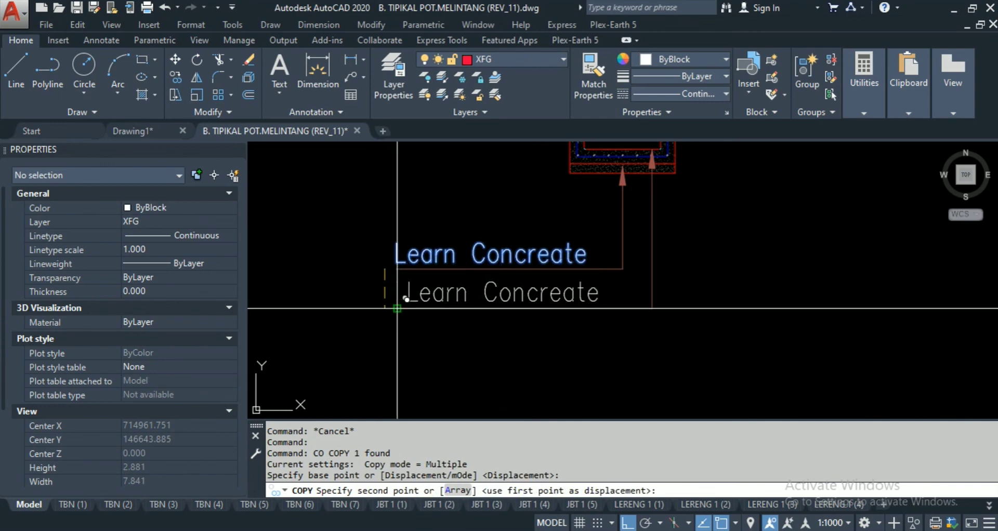
click(396, 309)
key(Escape)
key(Escape)
Step: Undo the last text copy on the lower leader
text(z_u)
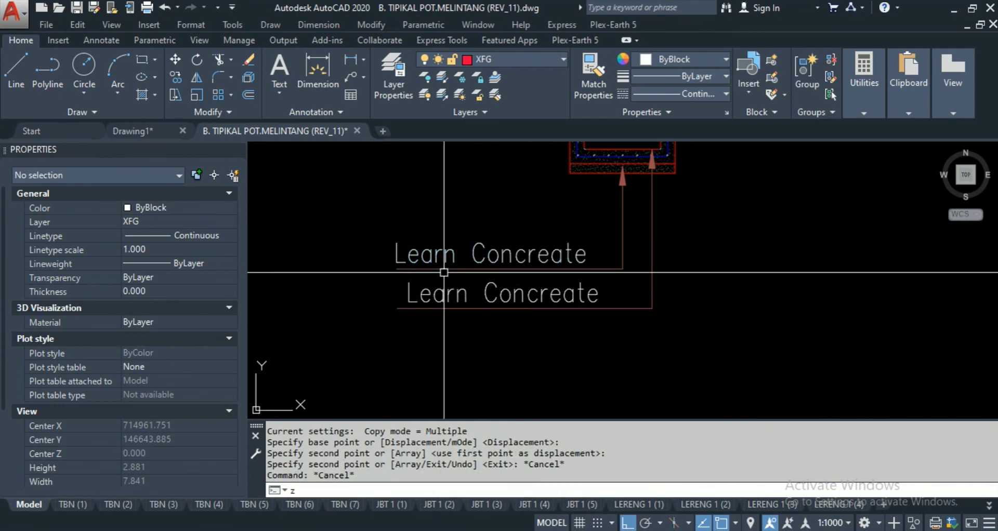
key(Return)
key(ctrl+z)
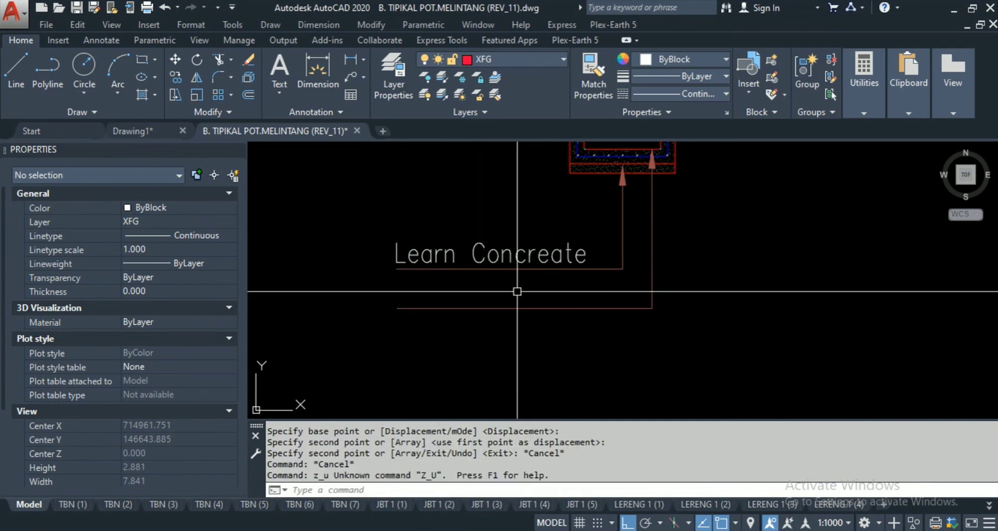
Step: Copy the "Learn Concreate" text from the left end of the upper leader to the left end of the lower leader
click(504, 257)
text(Co)
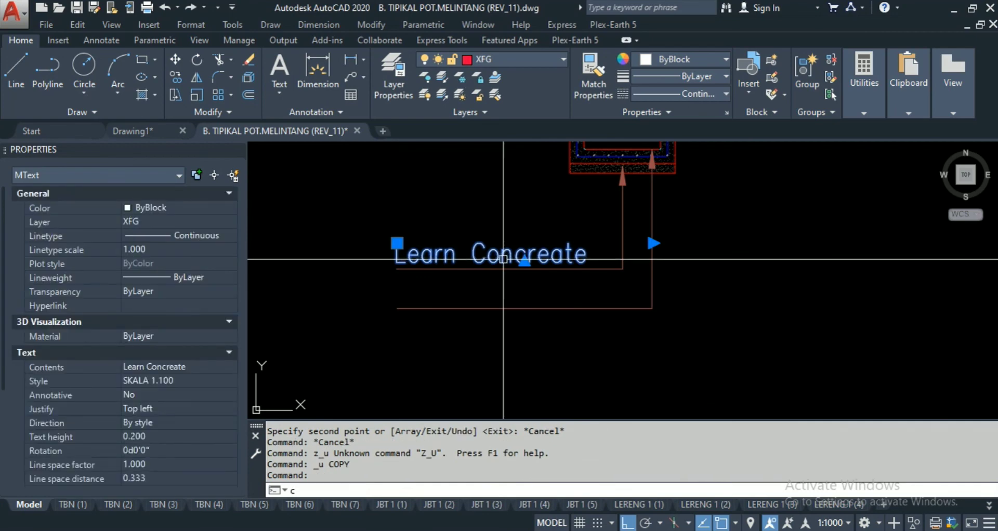
key(Return)
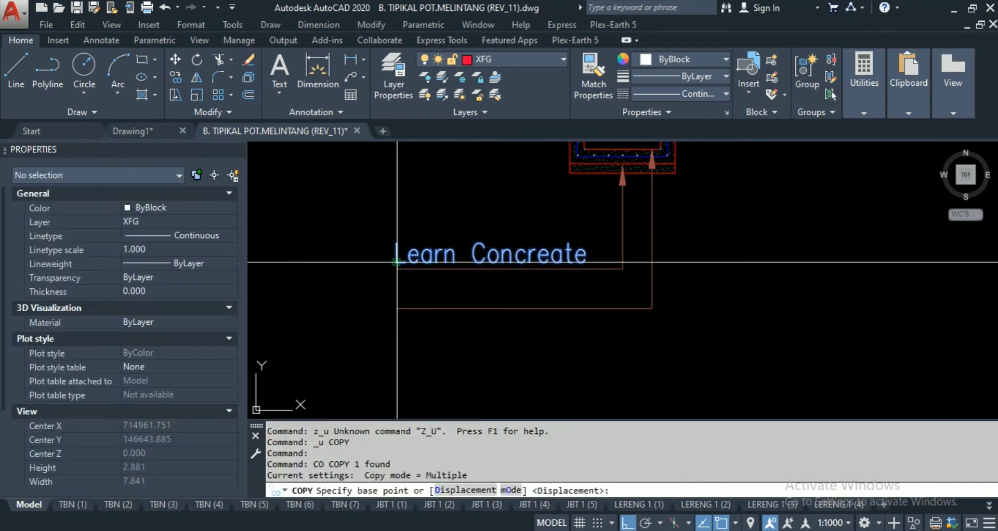
scroll(396, 261, up, 4)
click(395, 261)
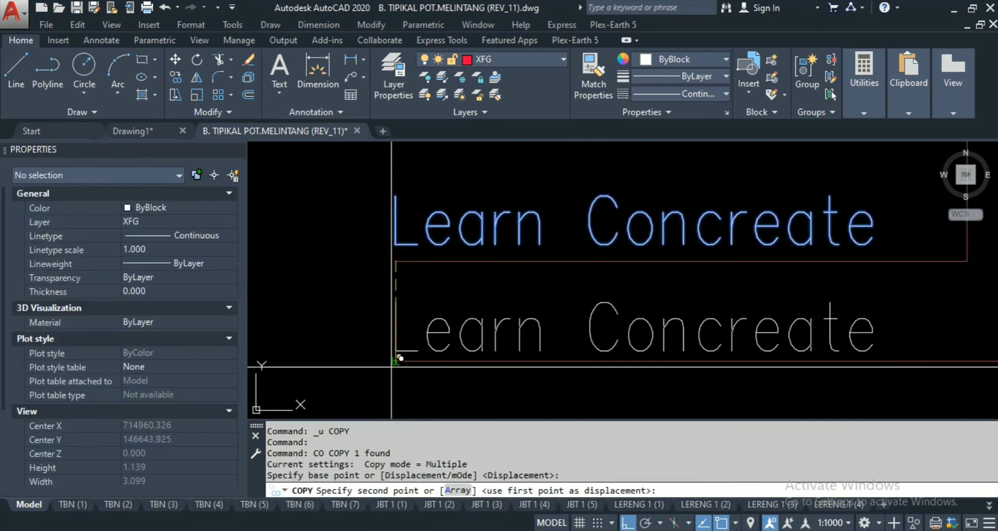
click(395, 361)
key(Escape)
scroll(525, 344, down, 3)
key(Escape)
key(Escape)
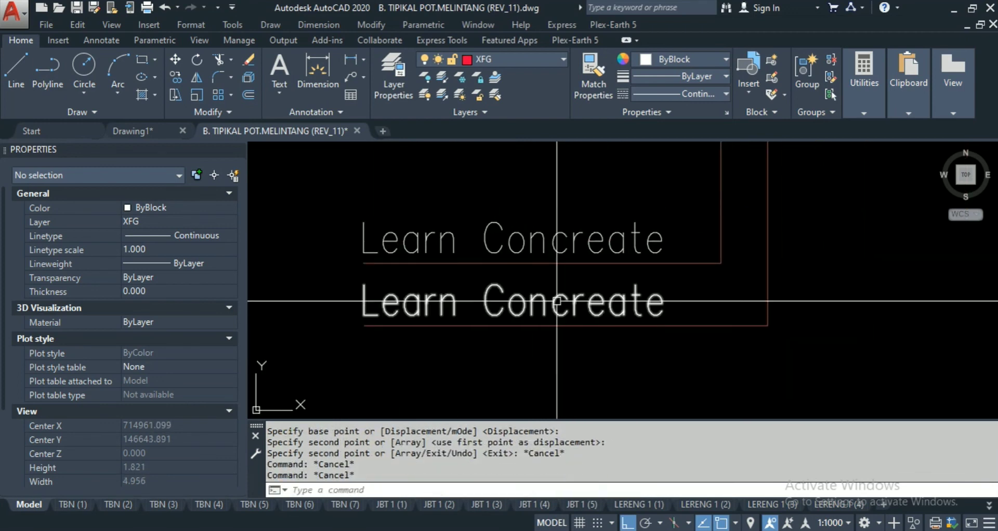
click(555, 301)
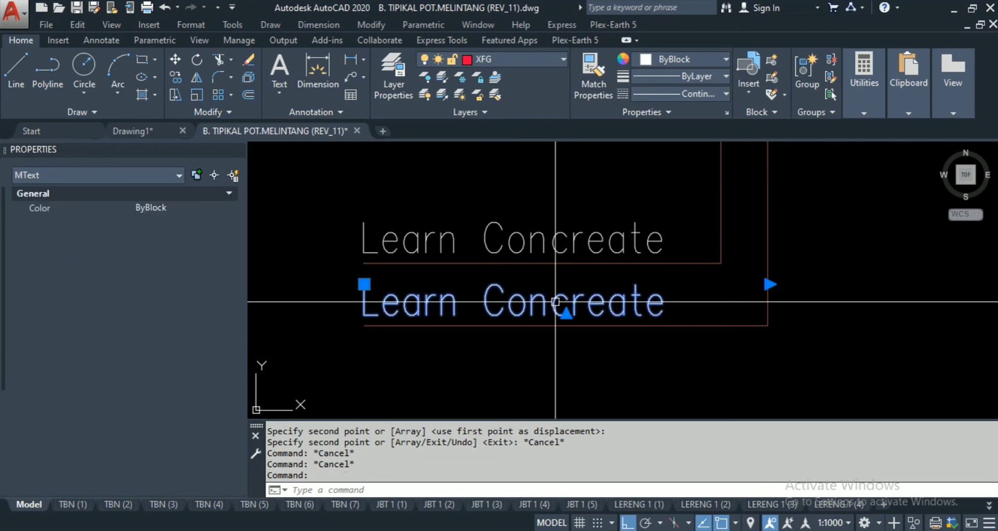
double_click(554, 300)
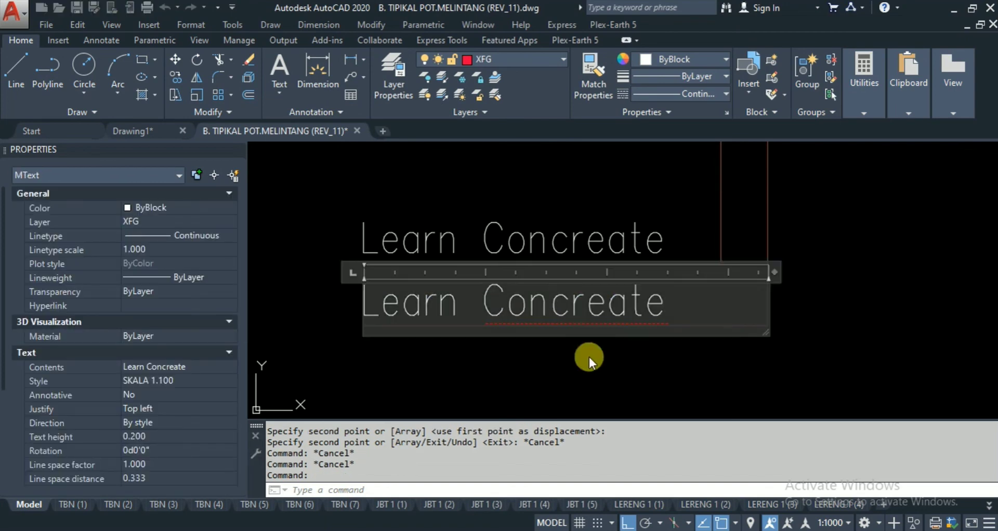
click(617, 356)
Step: Change the text on the lower leader to "Saluran U-Ditch"
text(ed)
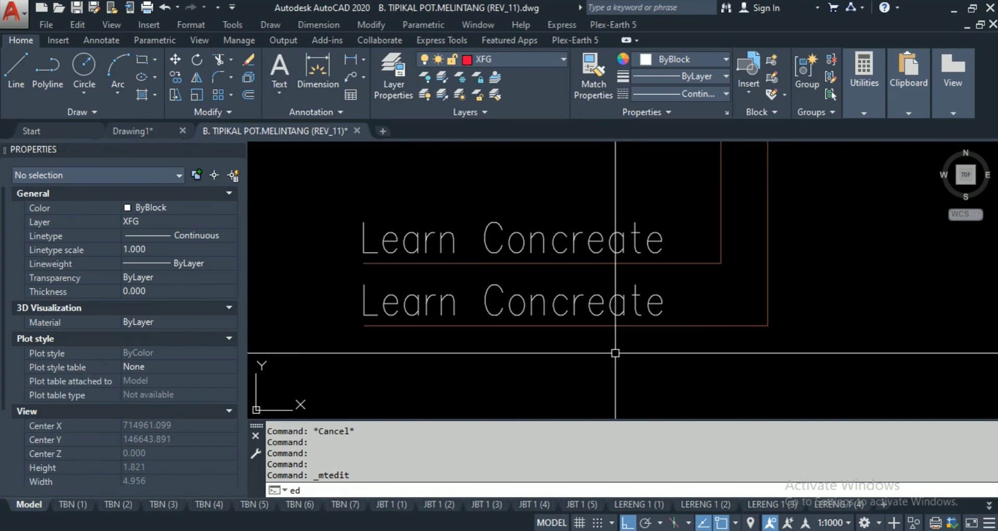
key(Return)
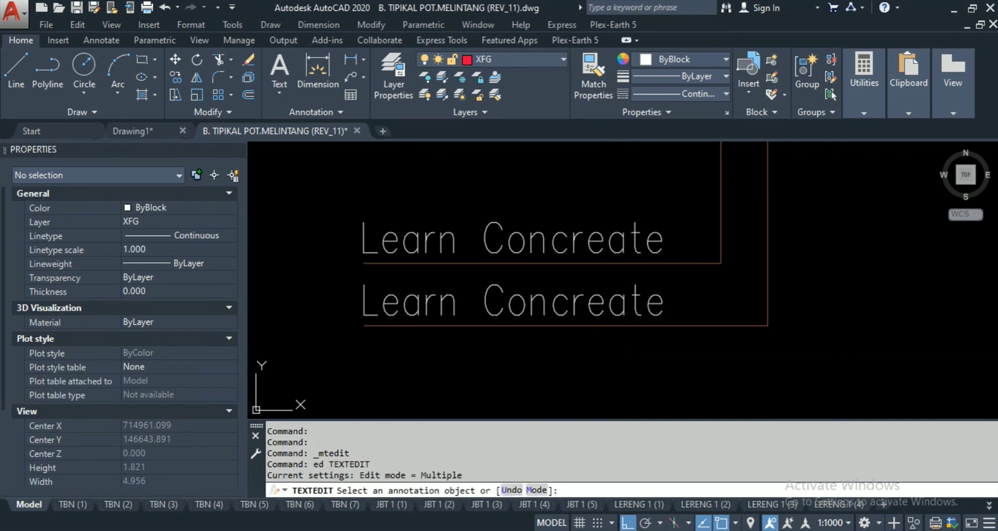
click(584, 337)
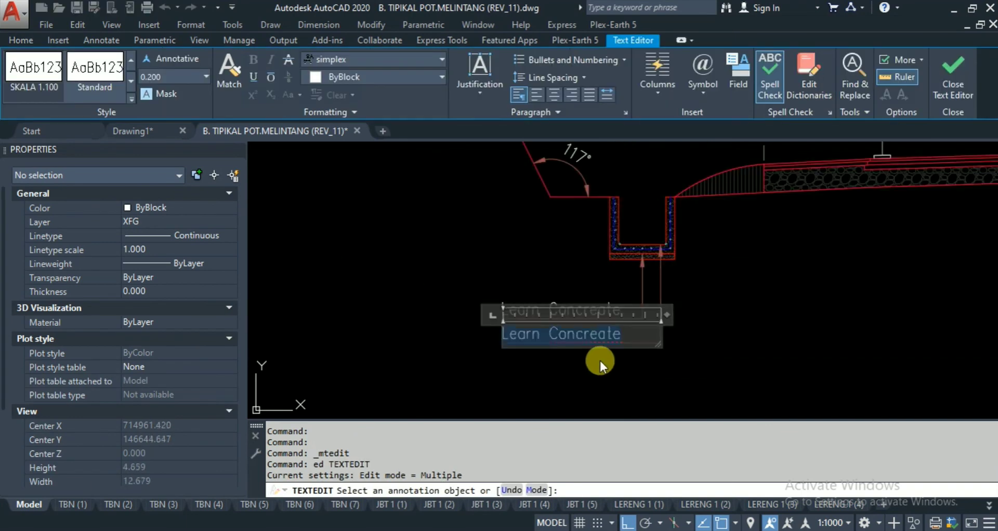
text(Sal)
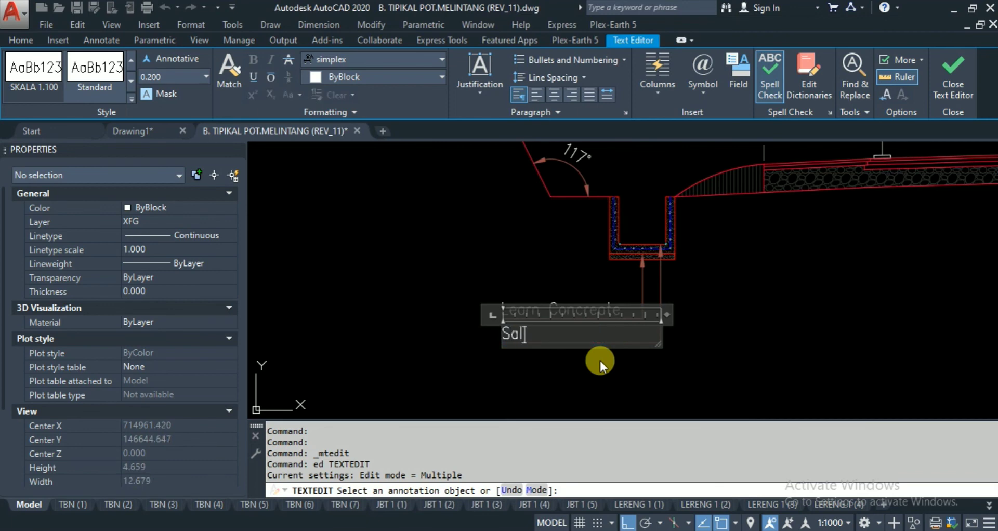
text(uran U-Ditch)
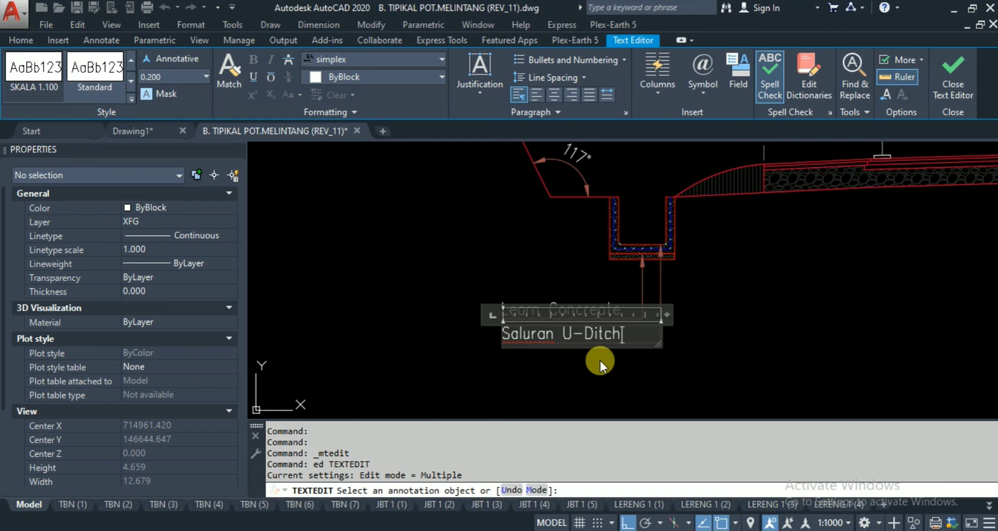
click(610, 370)
key(Escape)
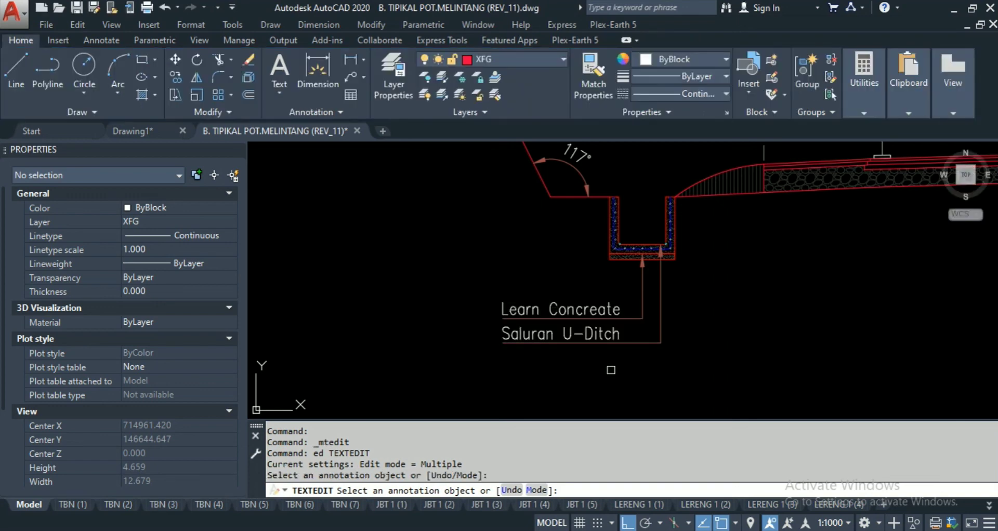
key(Escape)
Step: Convert both leader labels below the left drainage channel, "Learn Concreate" and "Saluran U-Ditch", to UPPERCASE with the TCASE command
middle_drag(579, 348, 549, 363)
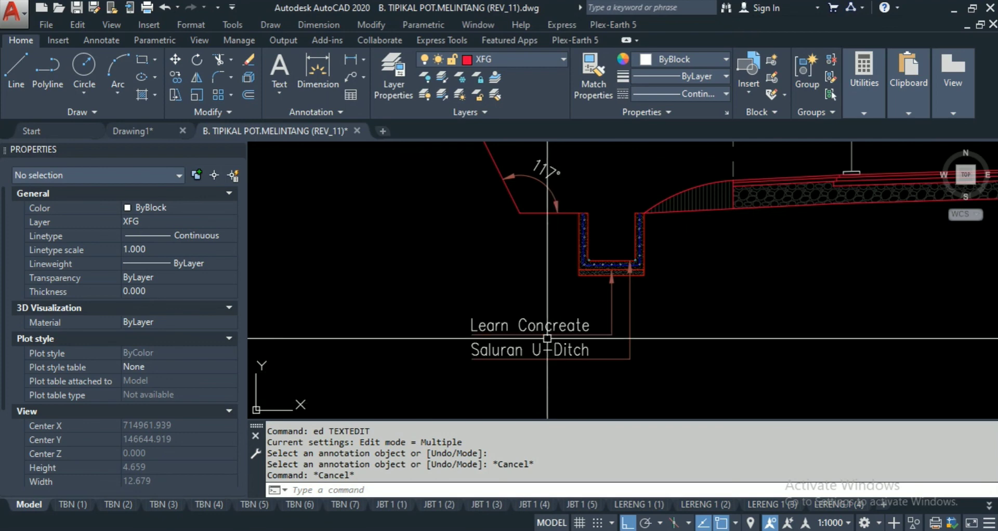
scroll(503, 333, up, 3)
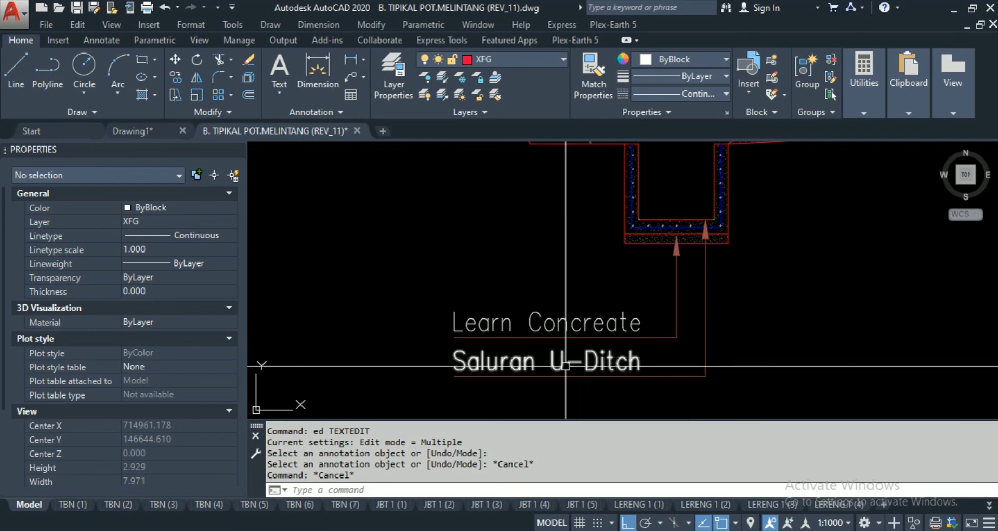
text(tcase)
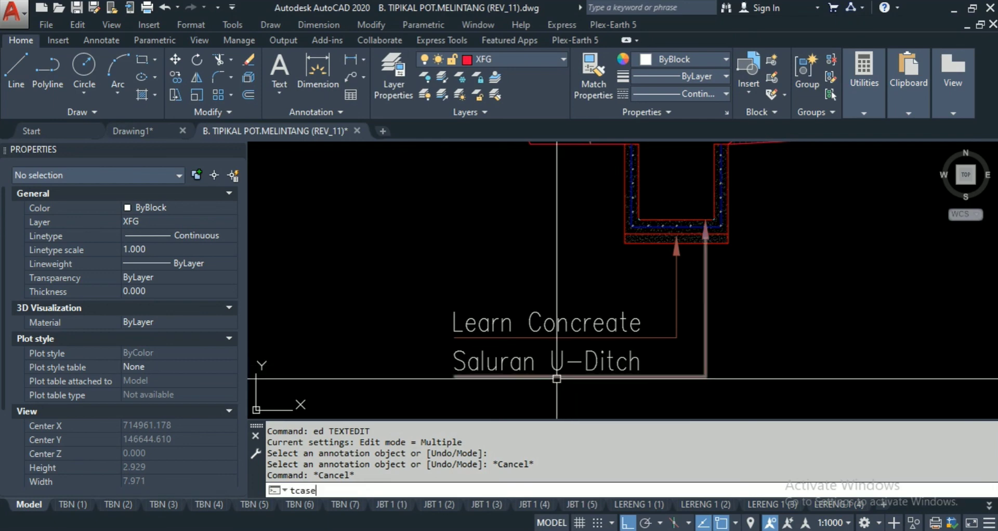
key(Return)
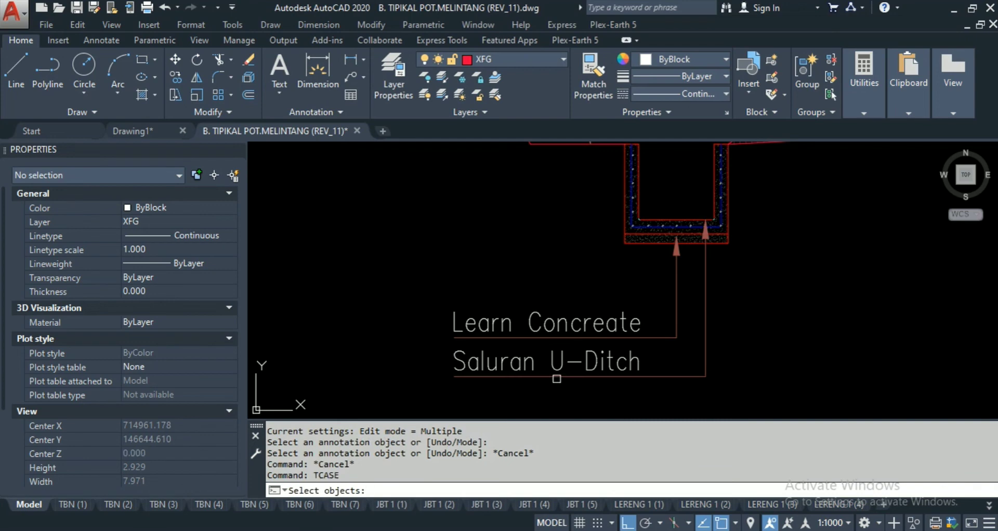
click(572, 324)
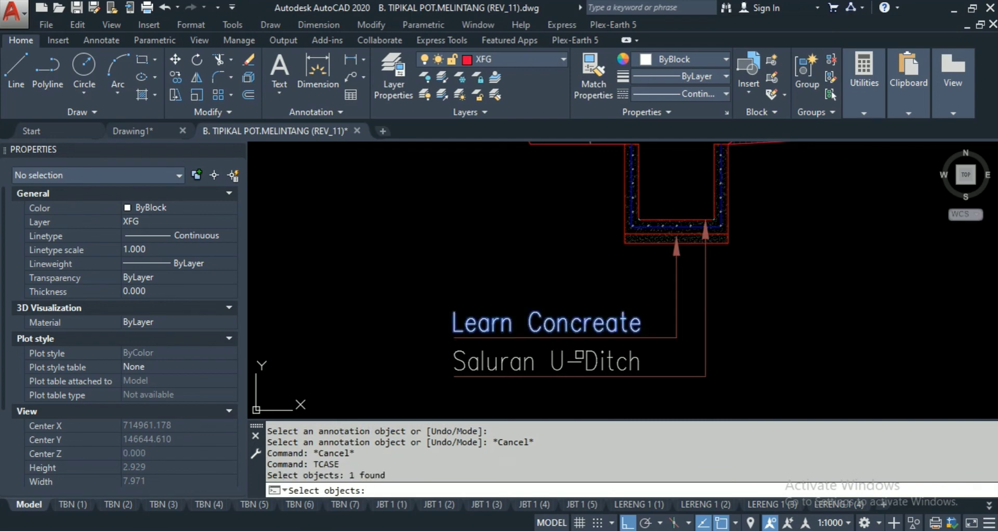
click(586, 361)
key(Return)
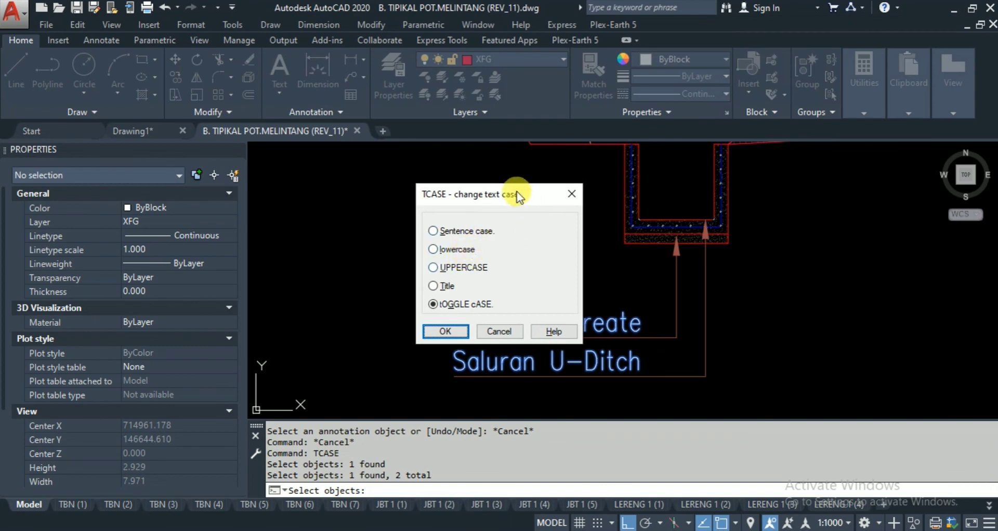
drag(517, 193, 388, 198)
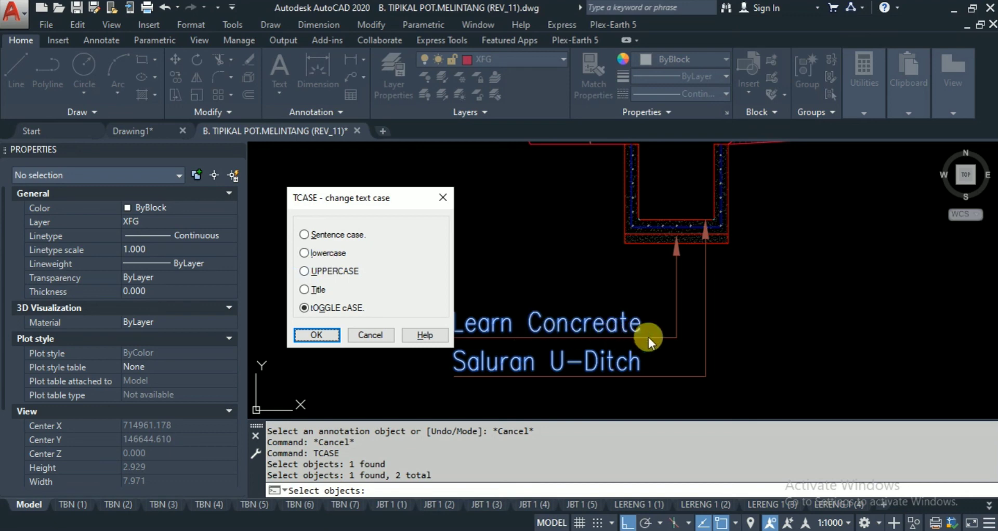
click(307, 273)
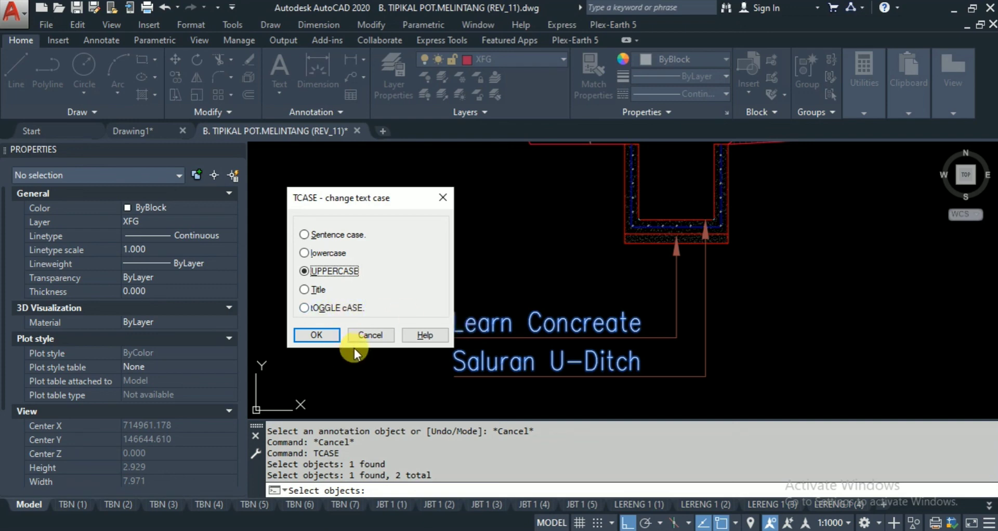
click(316, 336)
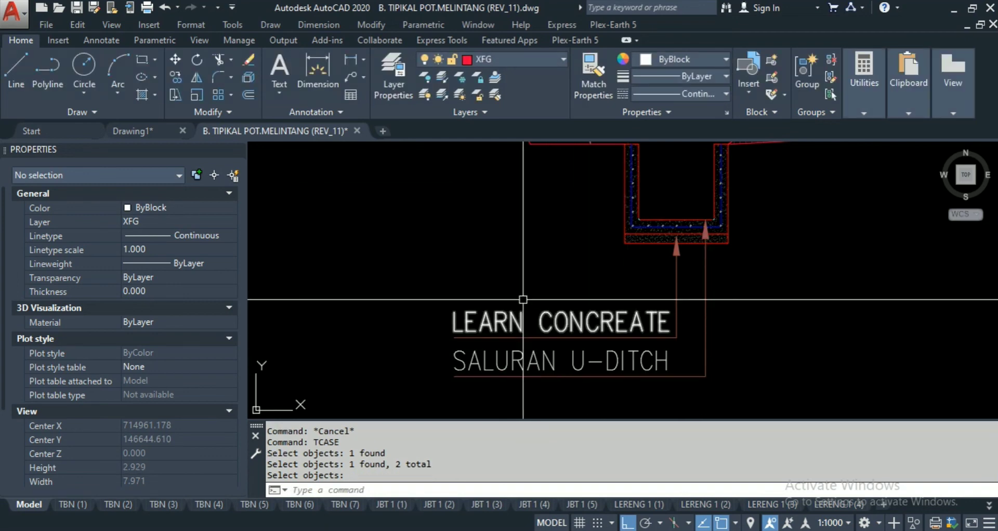
scroll(481, 364, down, 4)
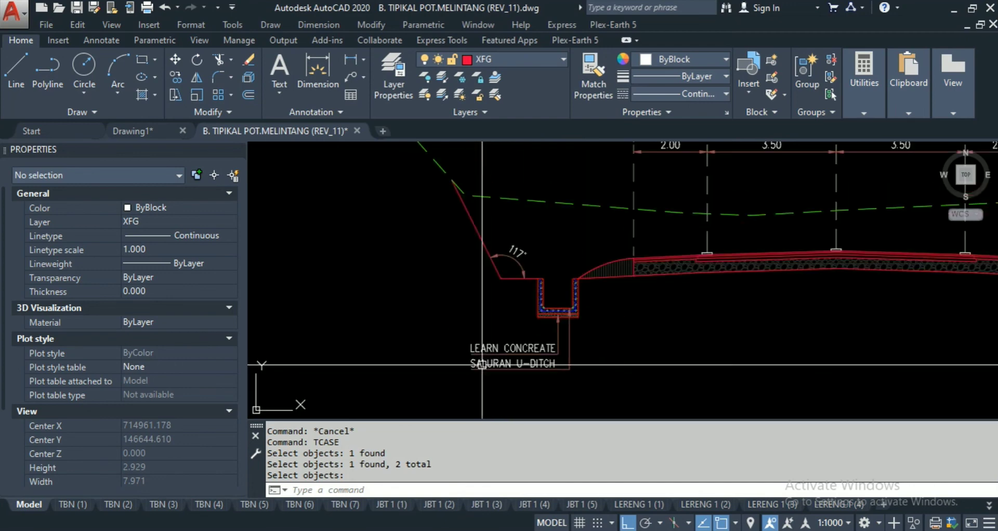
scroll(481, 363, down, 5)
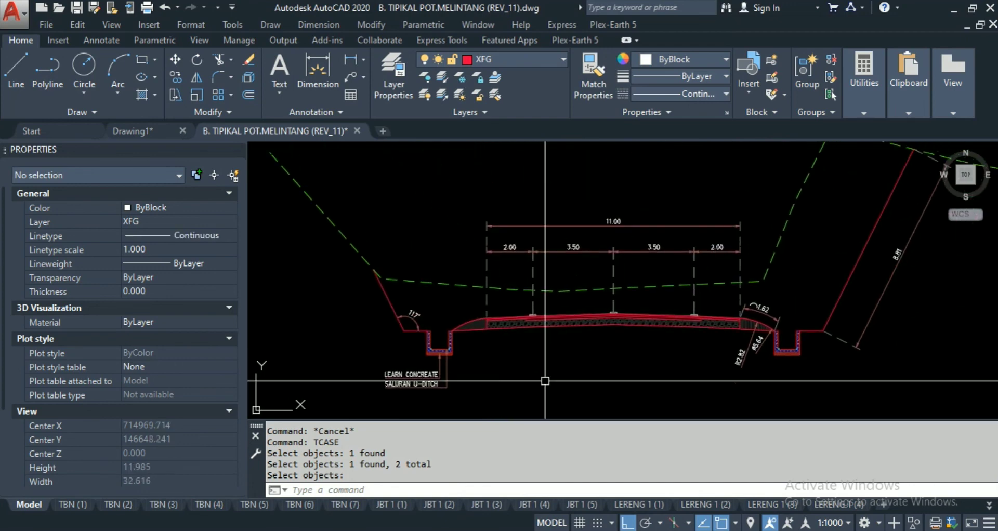